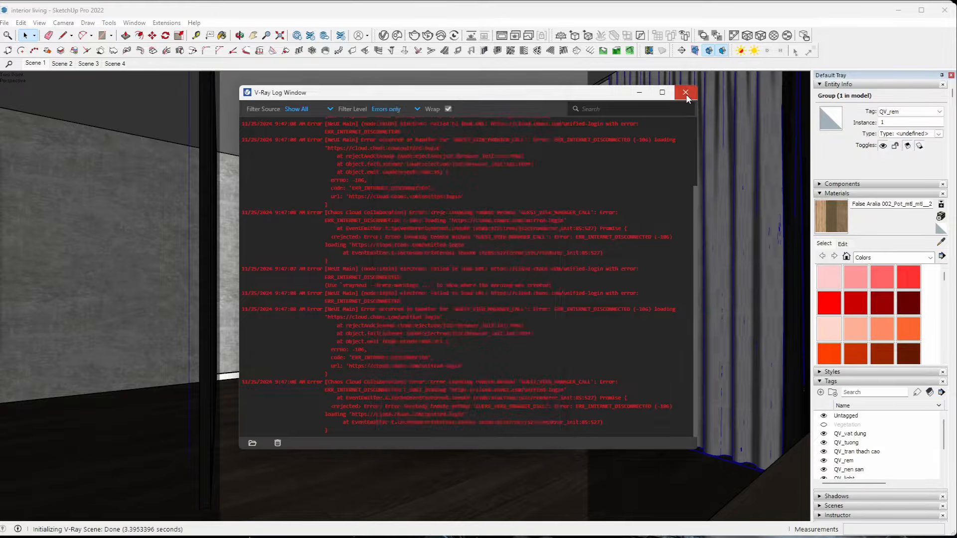
Step: Close the V-Ray log window and run an interactive render of the Scene 1 view to check the current lighting
click(686, 93)
drag(474, 108, 466, 127)
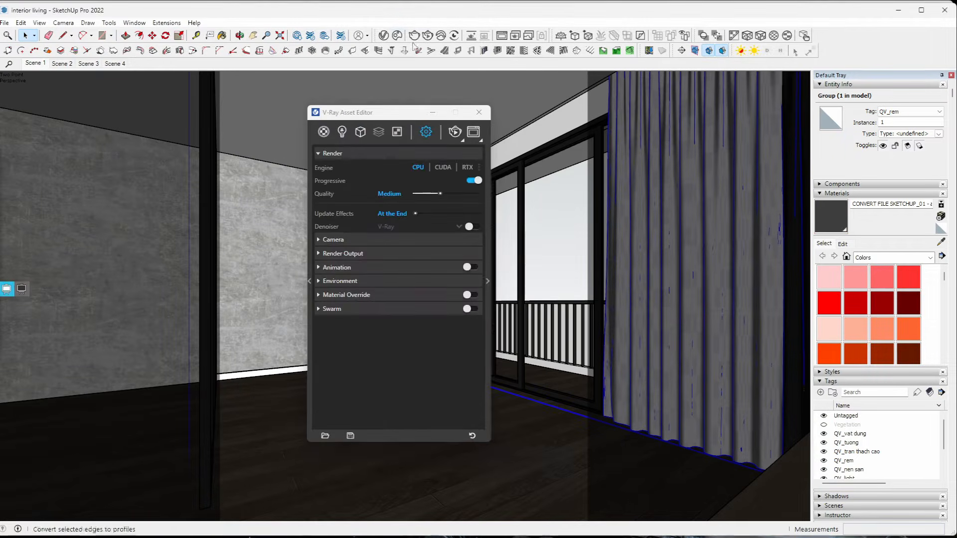
click(427, 39)
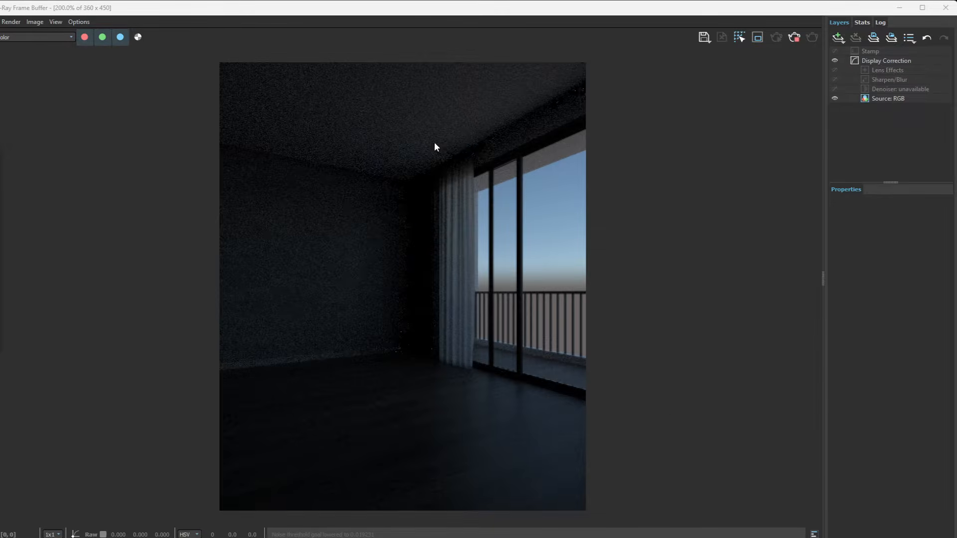
drag(403, 119, 683, 414)
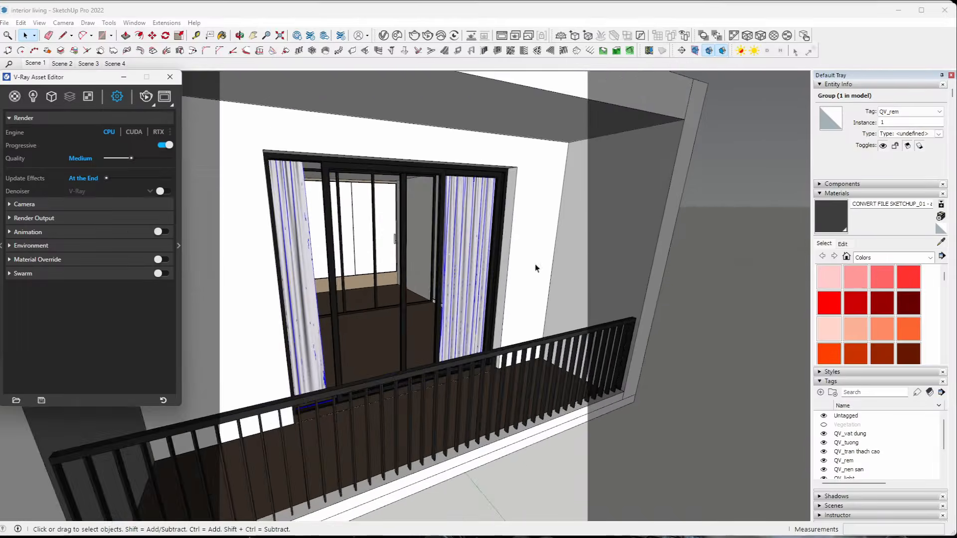
Step: Show the V-Ray Lights toolbar while facing the balcony door from outside
middle_drag(535, 264, 462, 253)
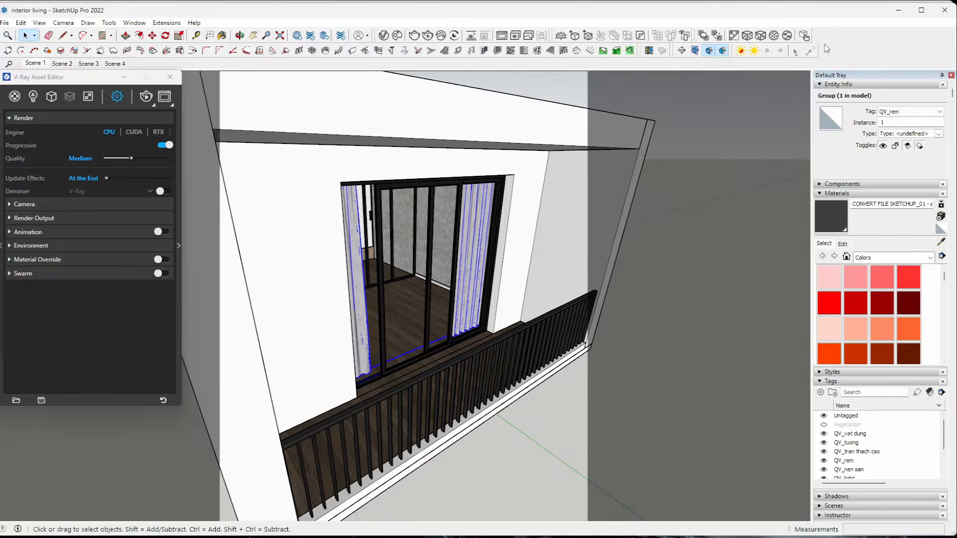
right_click(858, 46)
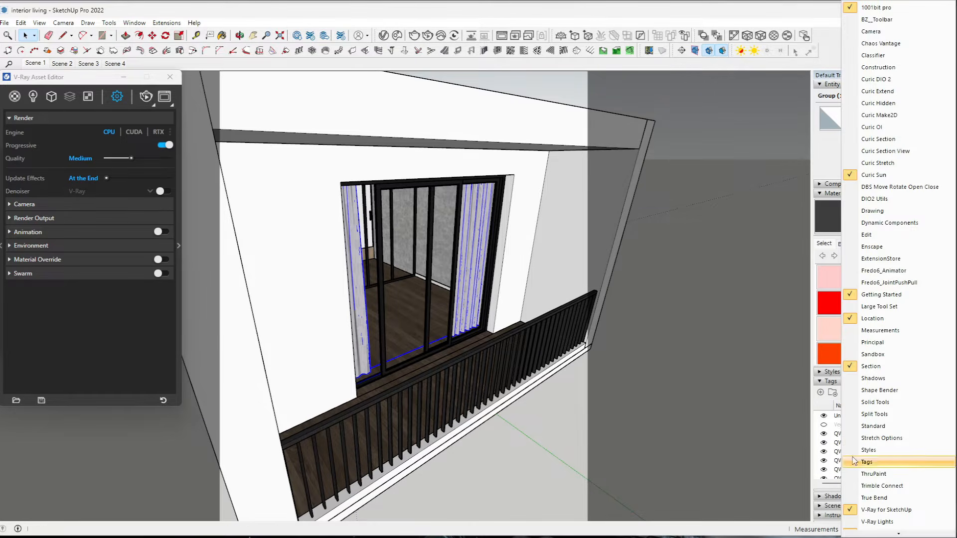
scroll(877, 443, down, 2)
click(875, 470)
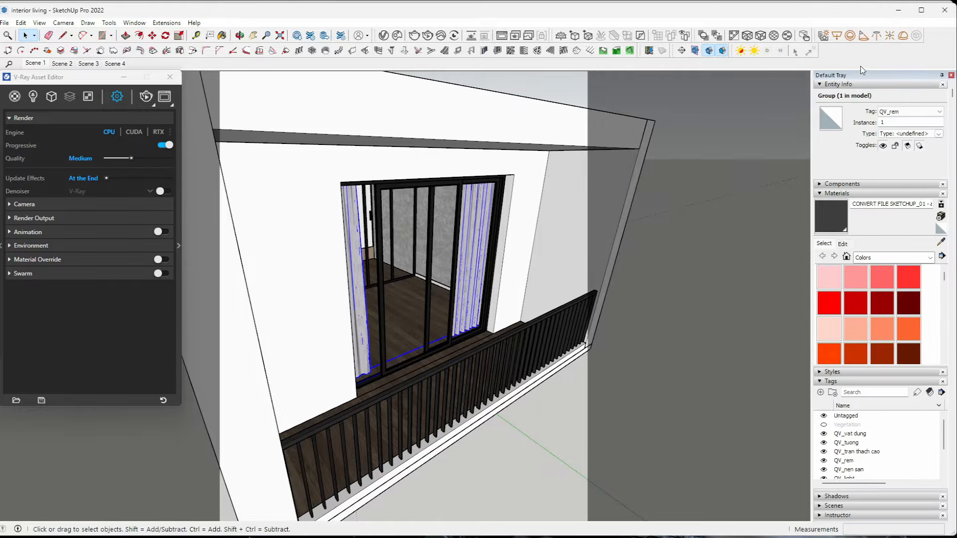
Step: Draw a V-Ray rectangle light across the balcony door opening, from its upper corner to the diagonally opposite lower corner
click(838, 36)
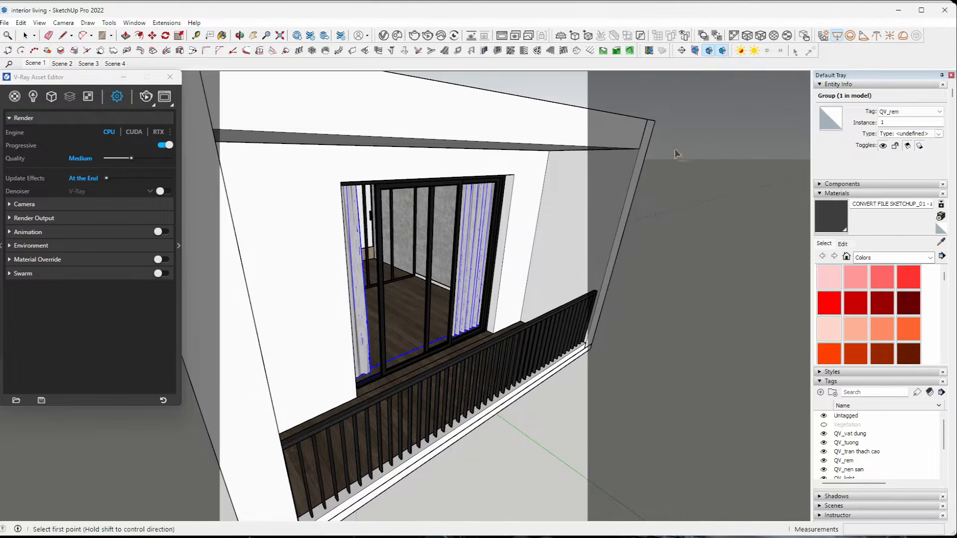
click(517, 176)
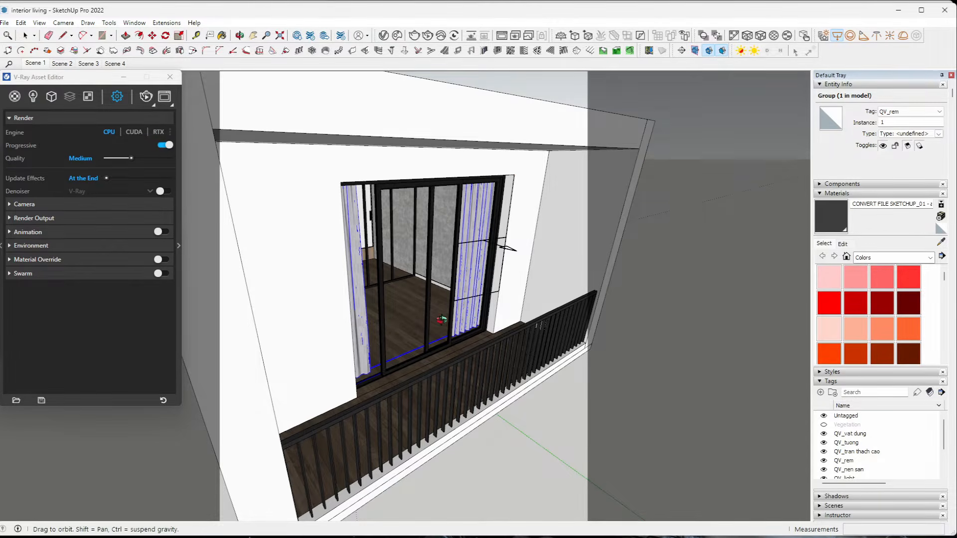
middle_drag(441, 320, 357, 405)
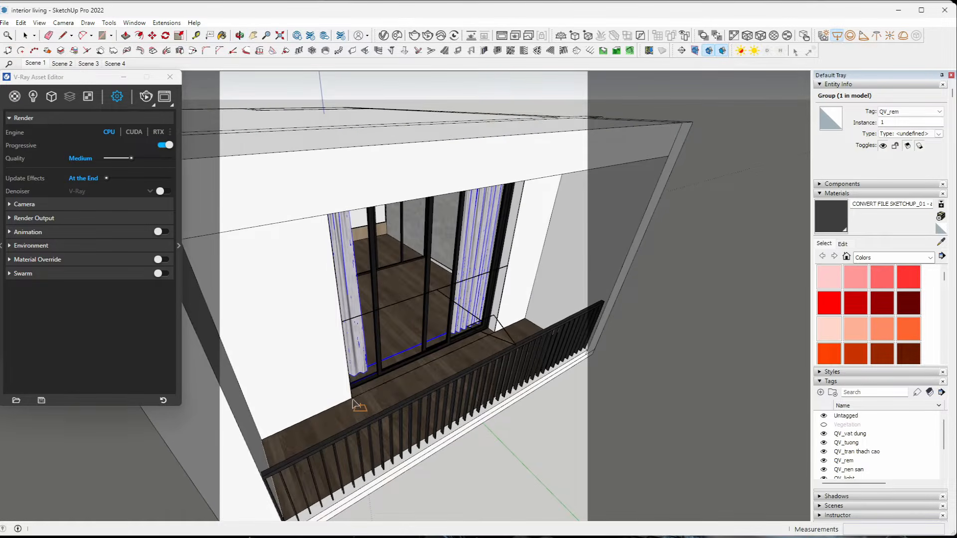
key(space)
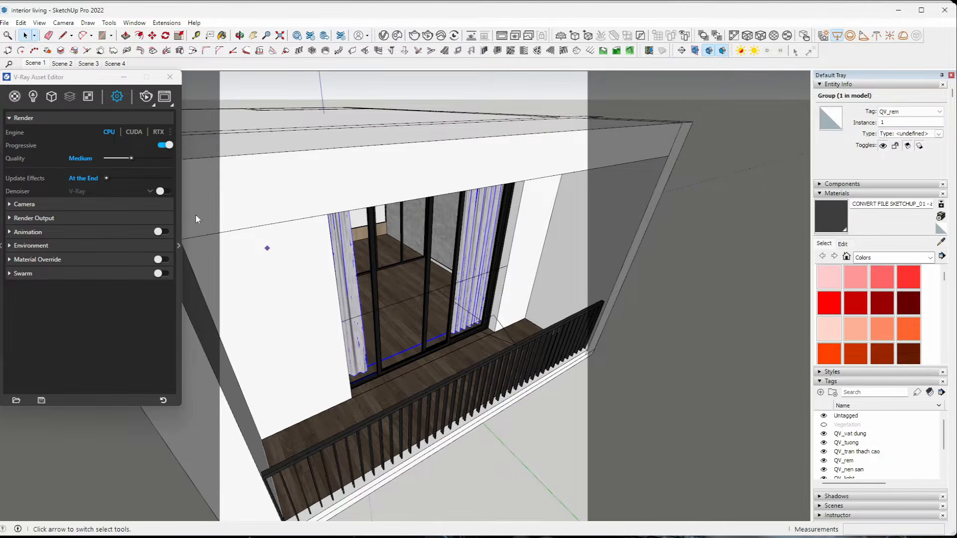
Step: Rotate the rectangle light at the balcony door 180 degrees in the horizontal plane so it points into the room
middle_drag(466, 294, 492, 338)
click(492, 338)
scroll(457, 376, up, 2)
middle_drag(458, 375, 476, 391)
scroll(405, 284, down, 3)
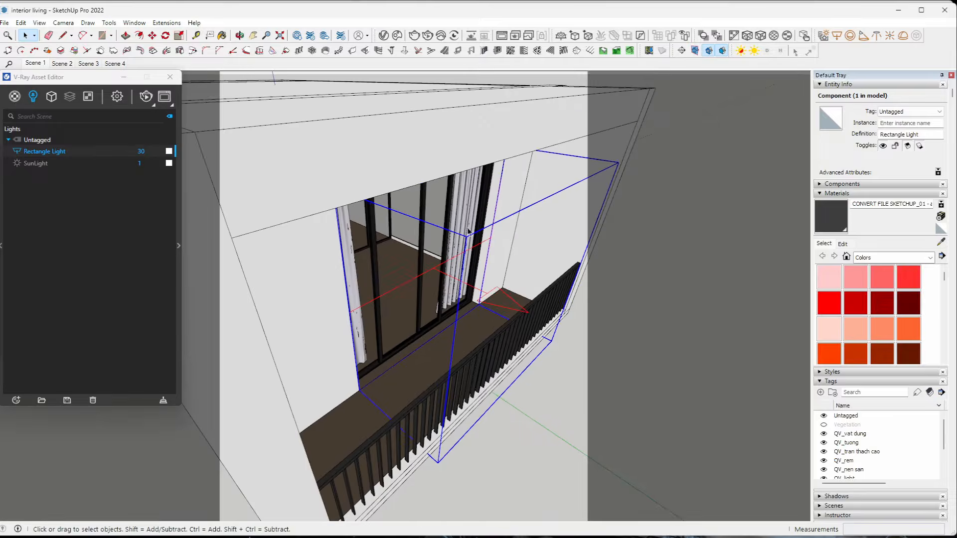
scroll(469, 230, down, 2)
scroll(413, 369, up, 4)
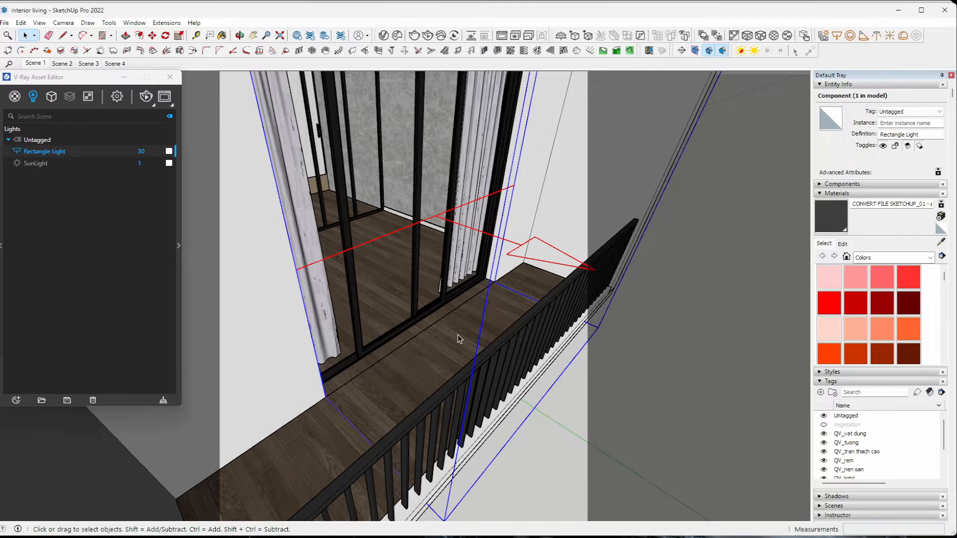
key(q)
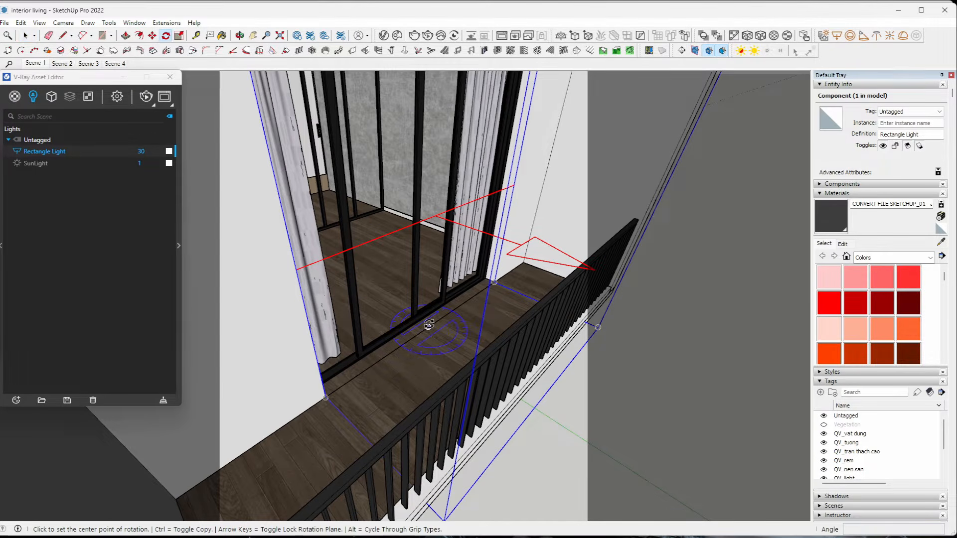
click(444, 315)
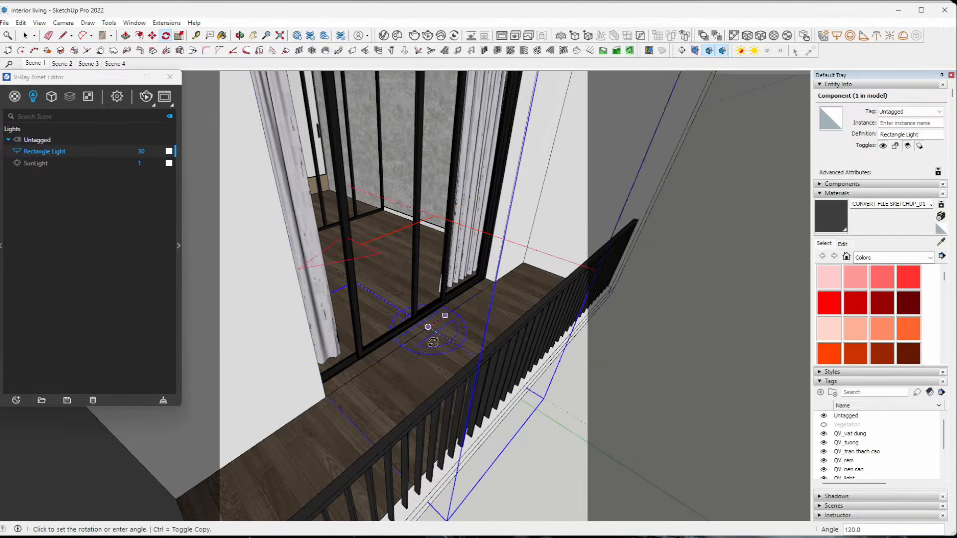
click(415, 335)
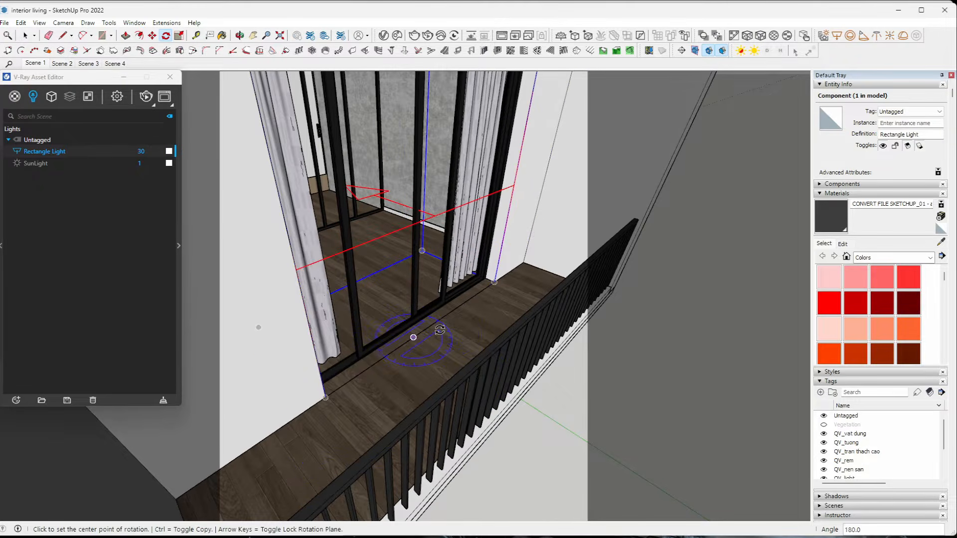
key(space)
scroll(433, 336, down, 1)
middle_drag(433, 339, 466, 321)
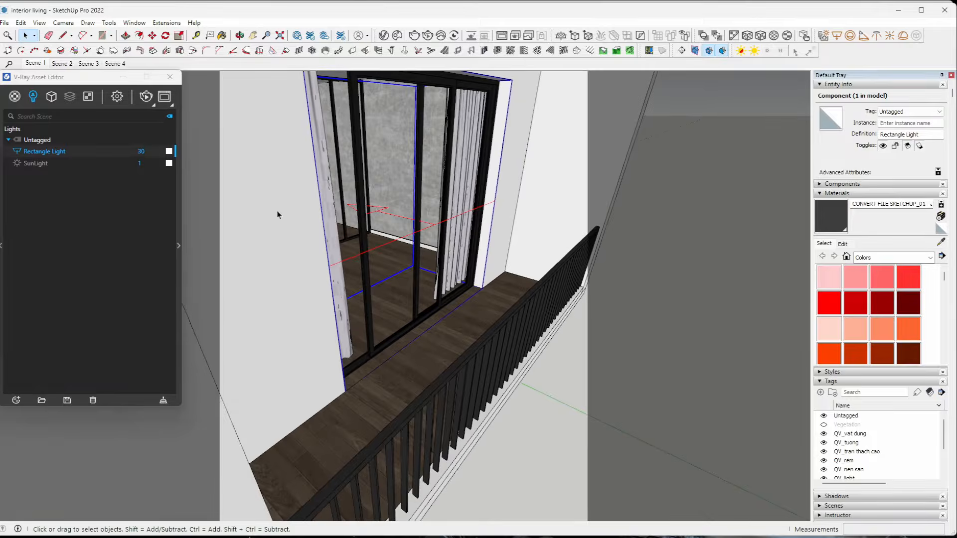
Step: Return to Scene 1, run an interactive render to check the rectangle light, and stop it
click(39, 63)
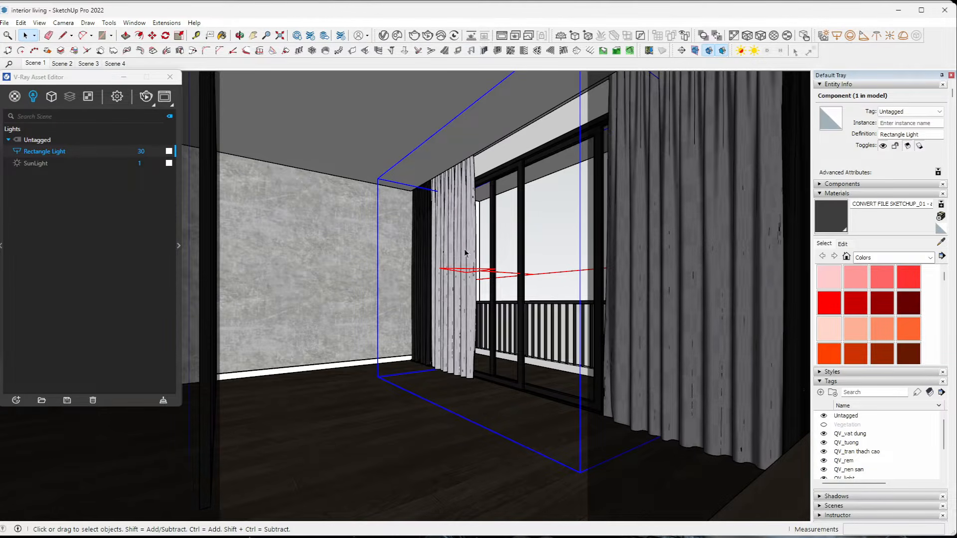
click(428, 36)
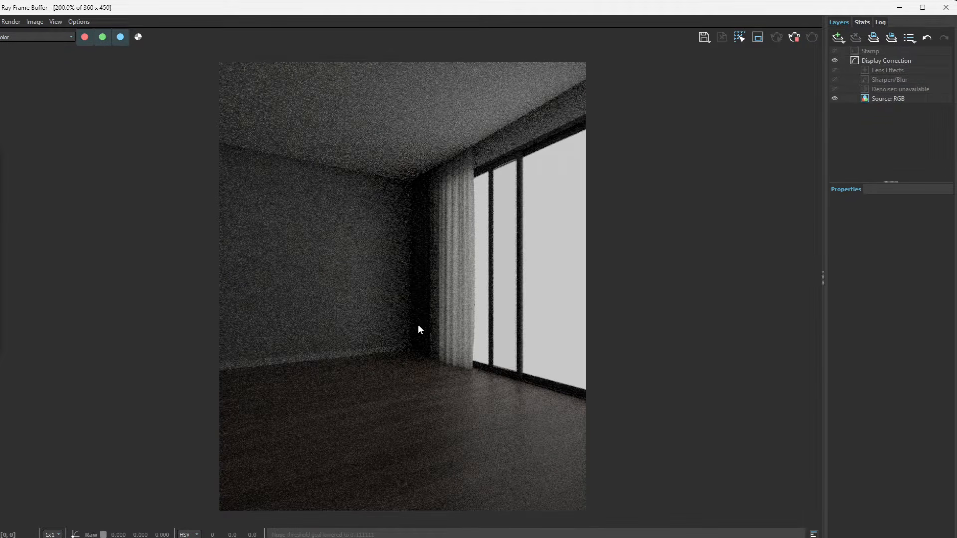
click(793, 38)
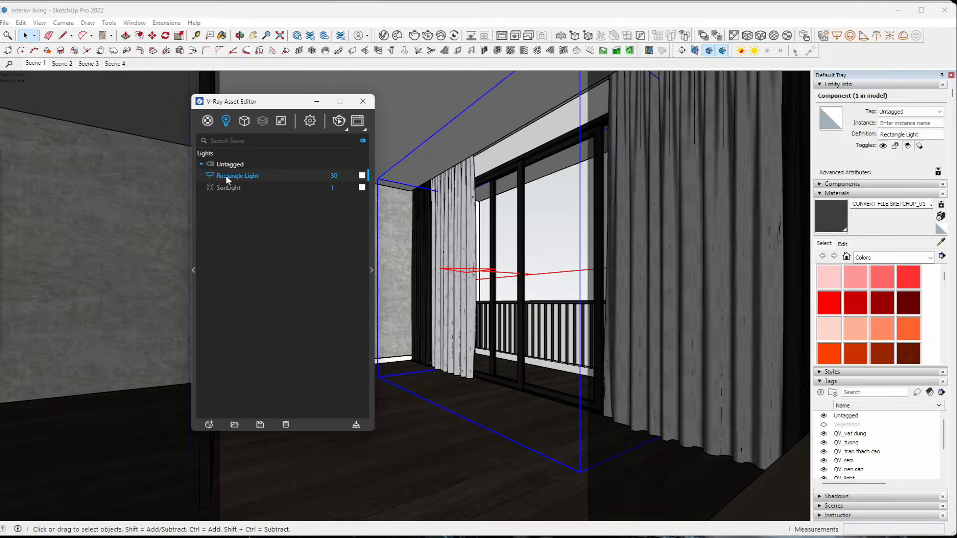
Step: Expand the Rectangle Light's parameters in the V-Ray Asset Editor down to the Directionality setting
click(334, 176)
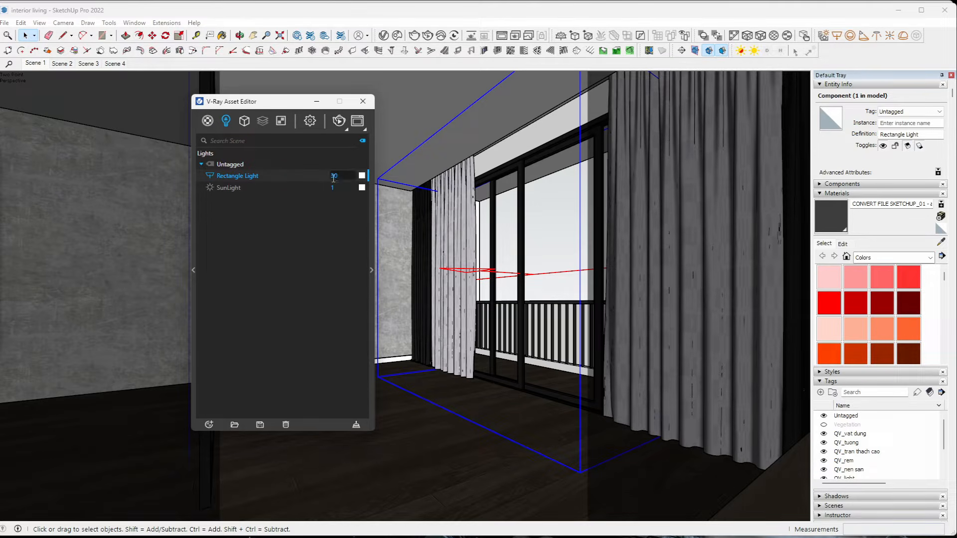
click(372, 270)
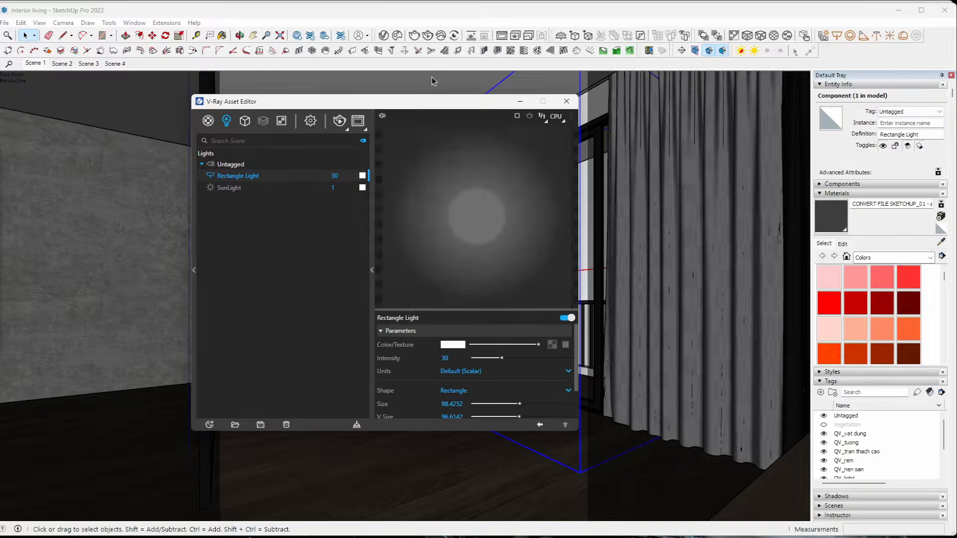
drag(449, 107, 342, 89)
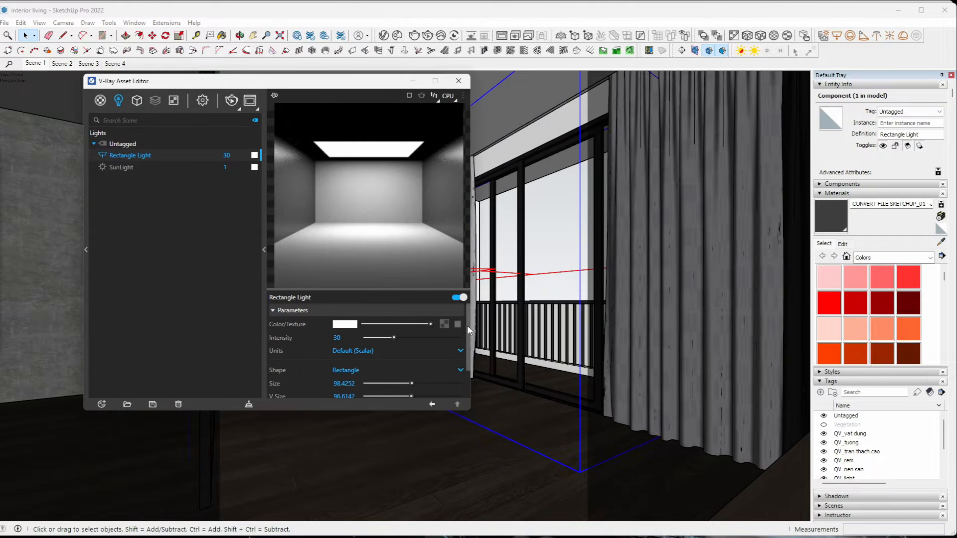
scroll(467, 325, down, 3)
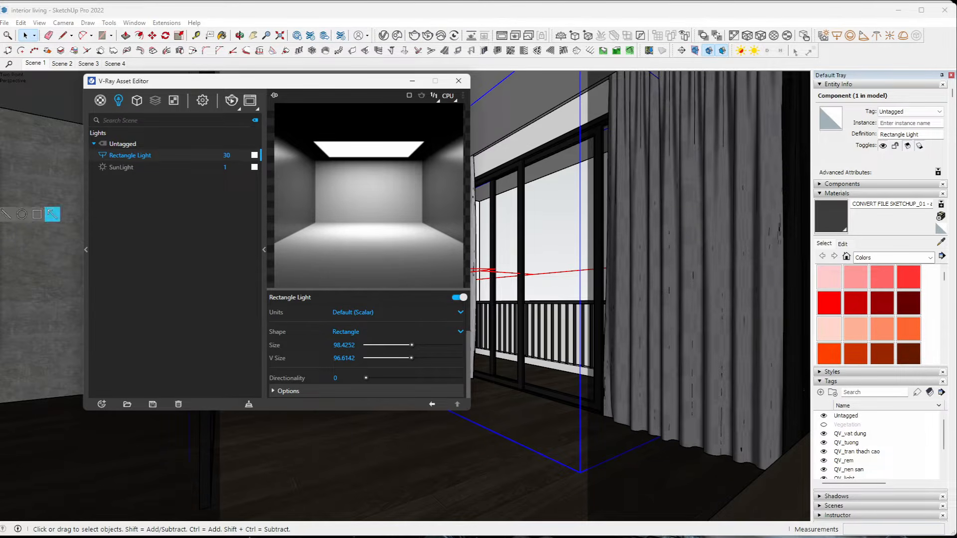
click(37, 216)
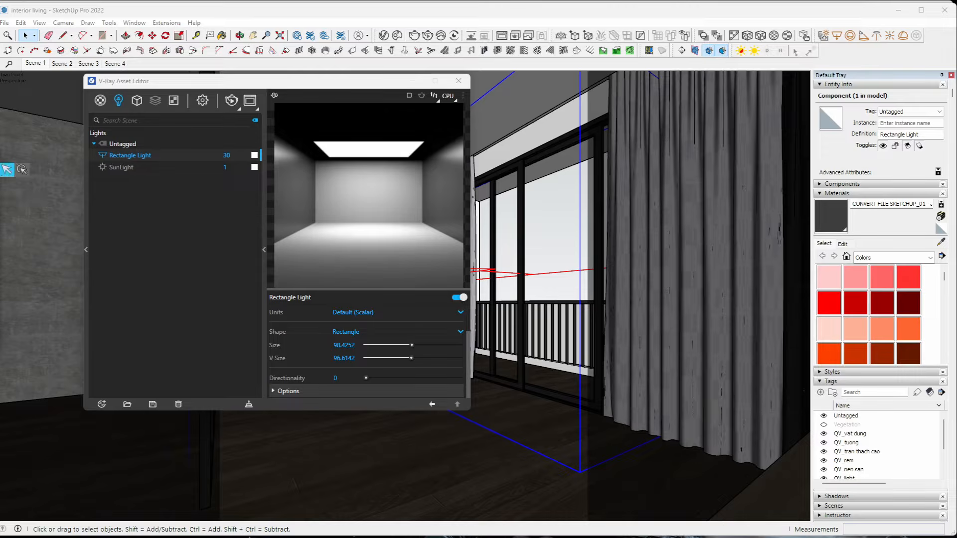
Step: Set the Rectangle Light's directionality to 1
click(340, 379)
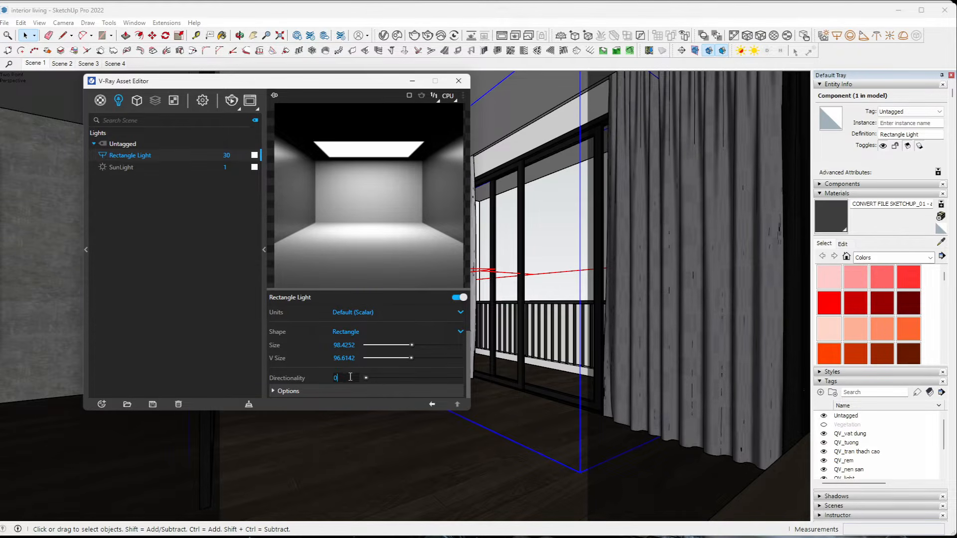
drag(342, 378, 324, 381)
text(1)
key(Return)
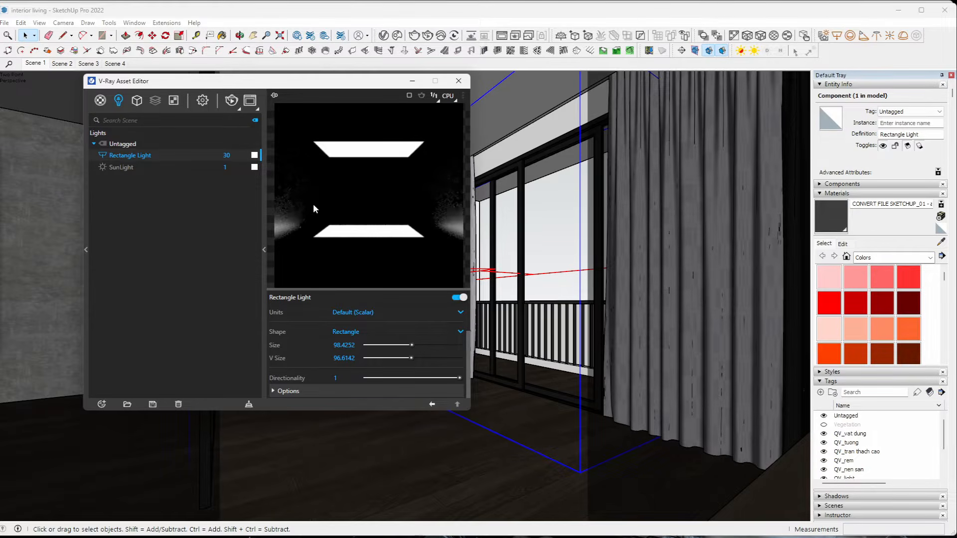
Step: Set the Rectangle Light's directionality to 0.1 and run the interactive render again
click(334, 378)
text(0.1)
key(Return)
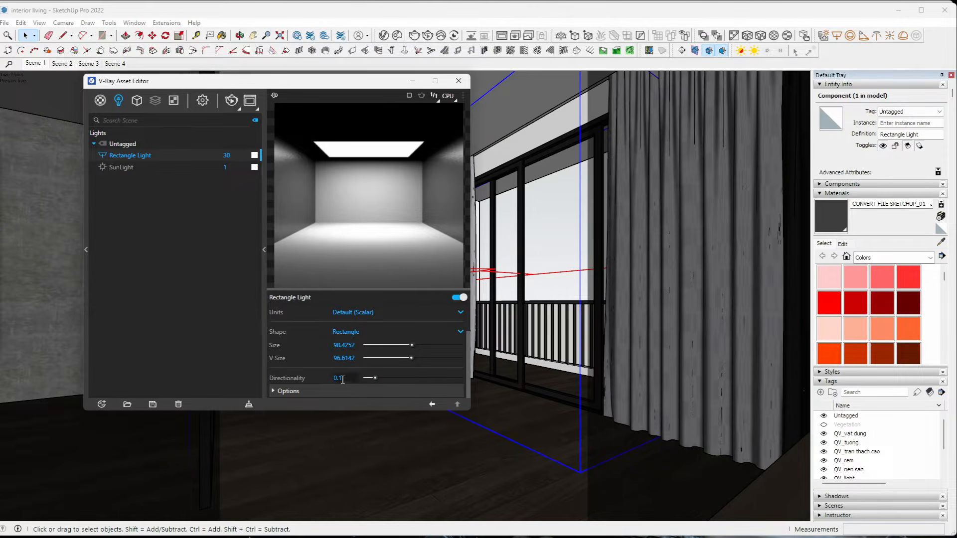
double_click(346, 377)
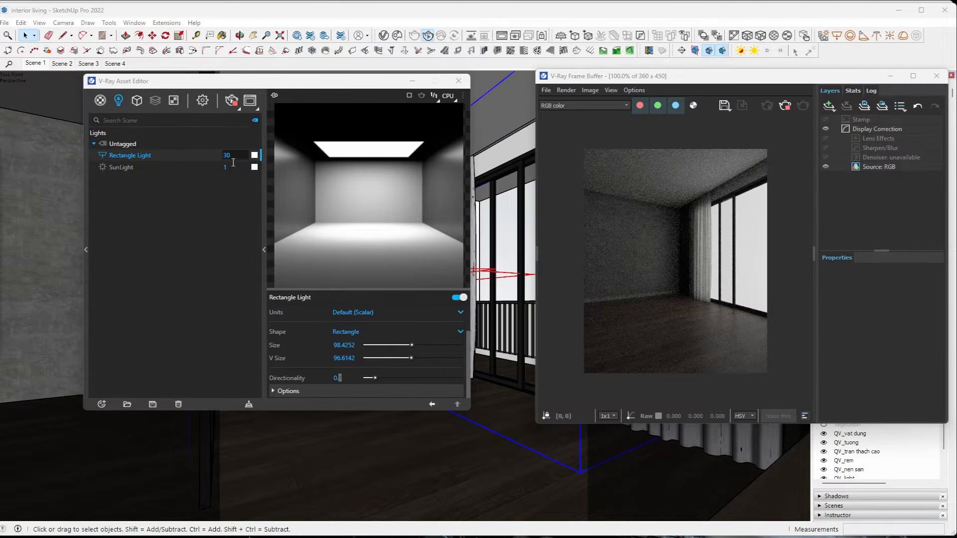
Step: Try an intensity of 40 for the Rectangle Light in the running render and set it back to 30
double_click(226, 156)
text(40)
key(Return)
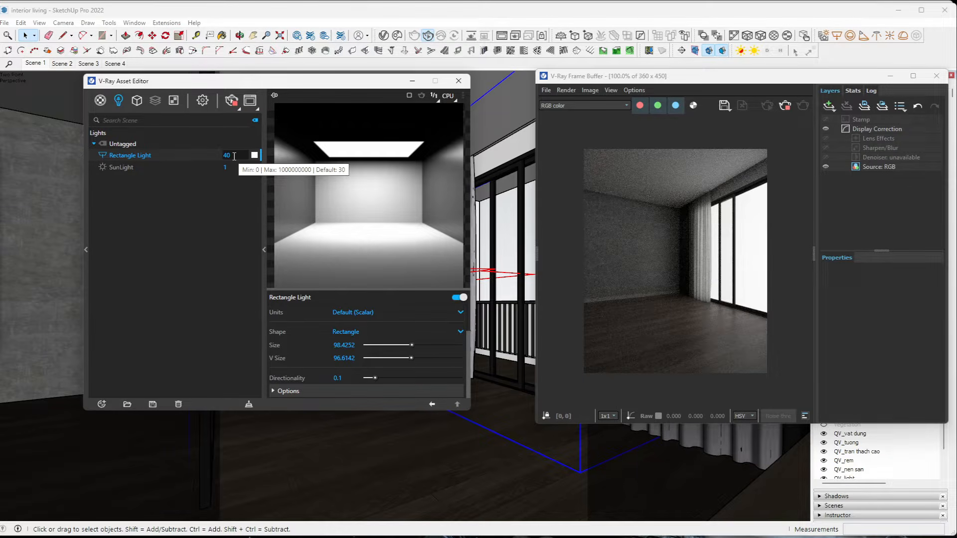
drag(233, 153, 218, 162)
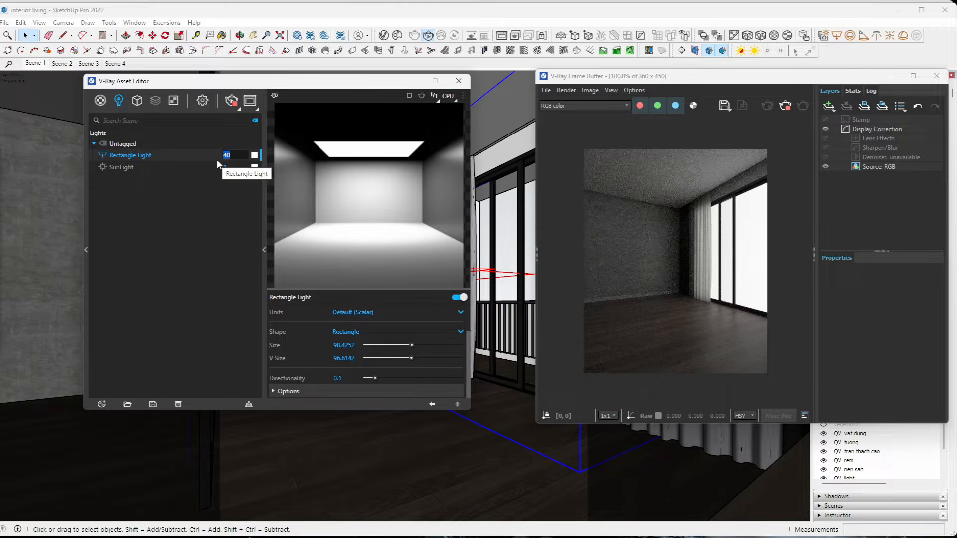
text(30)
key(Return)
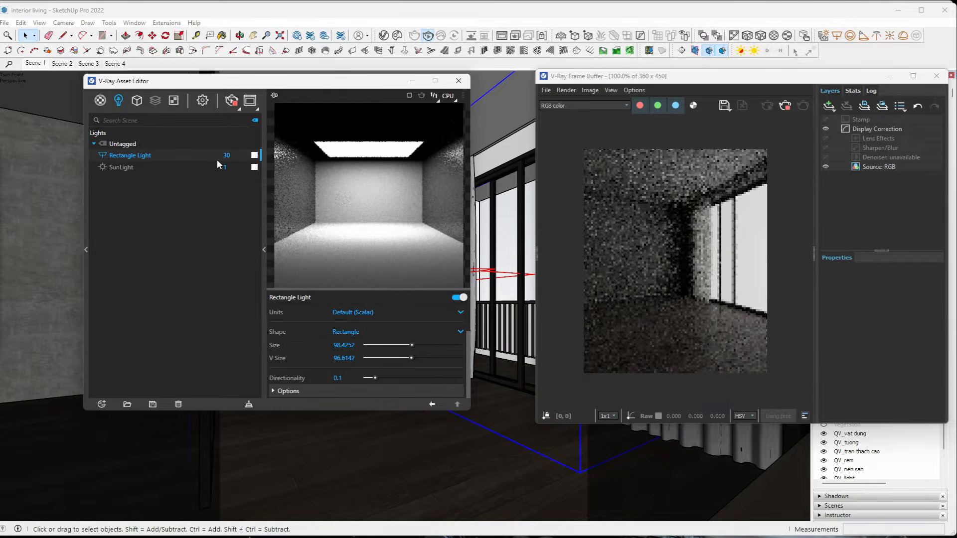
Step: Set the Rectangle Light's directionality to 0 to compare its effect in the interactive render
click(335, 379)
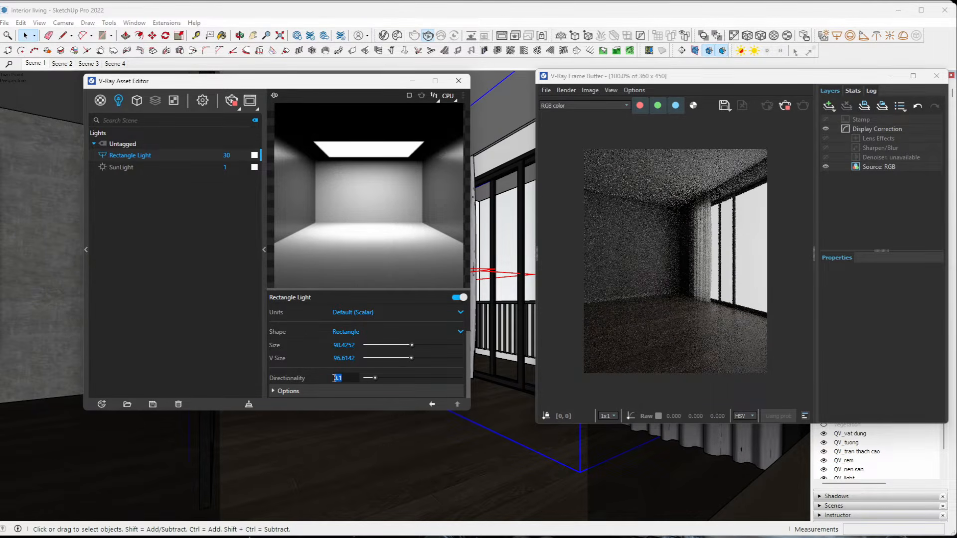
text(0)
key(Return)
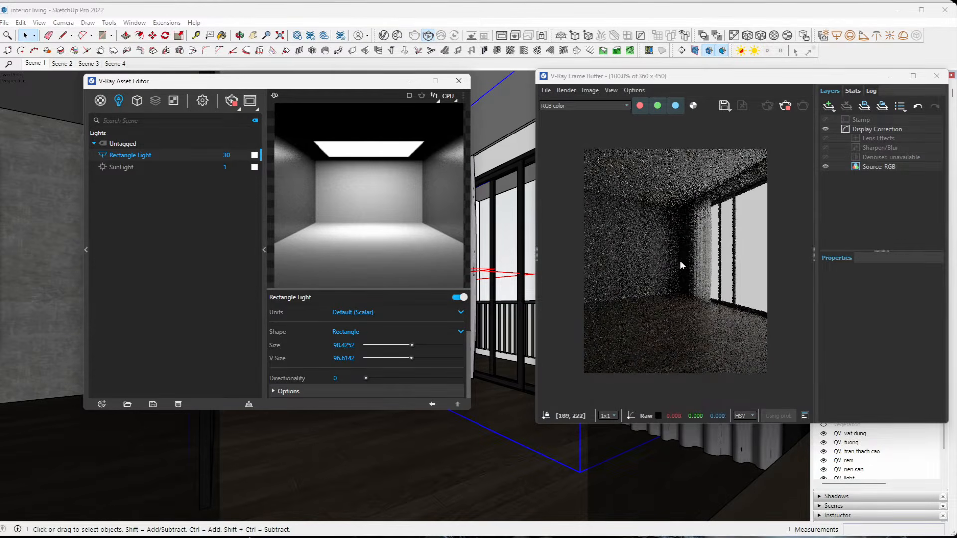
Step: Set the Rectangle Light's directionality to 0.5
double_click(334, 378)
text(0.5)
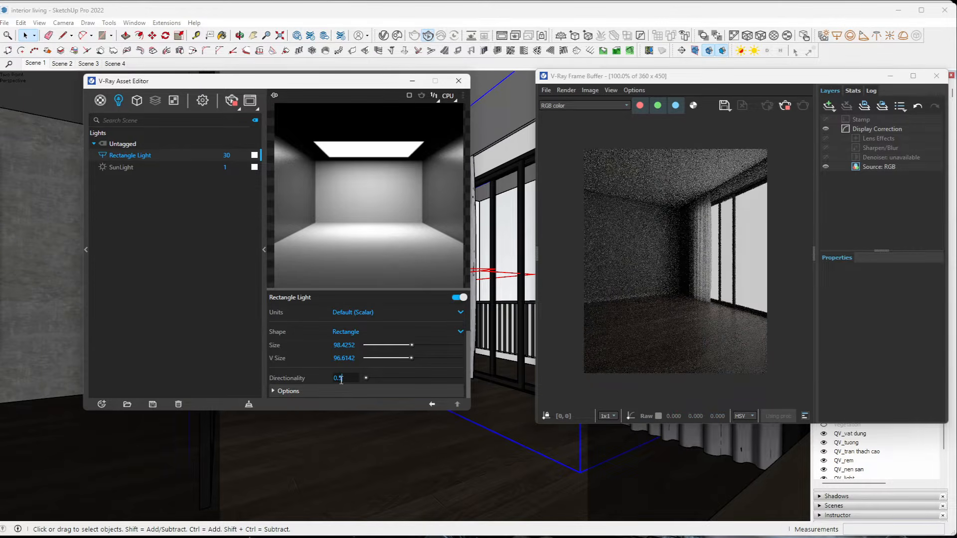
key(Return)
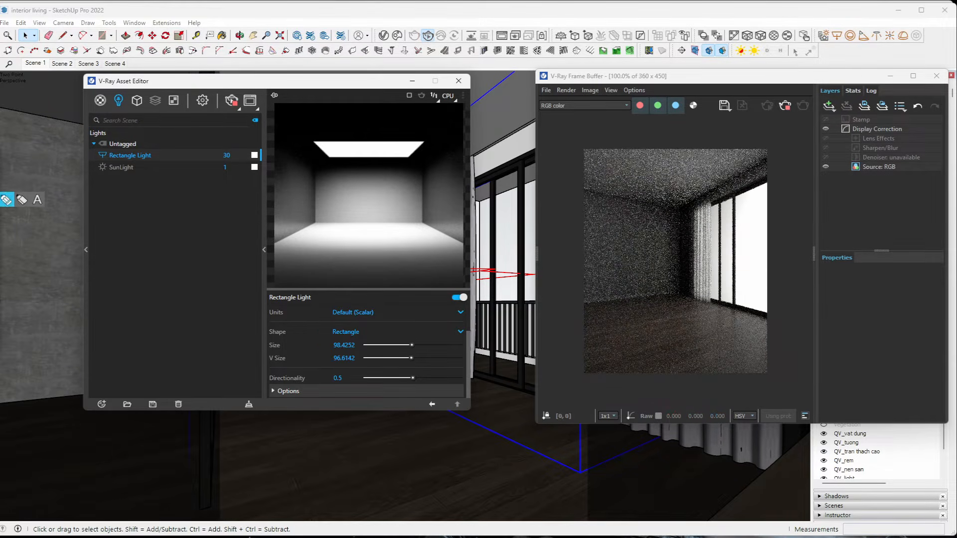
click(36, 214)
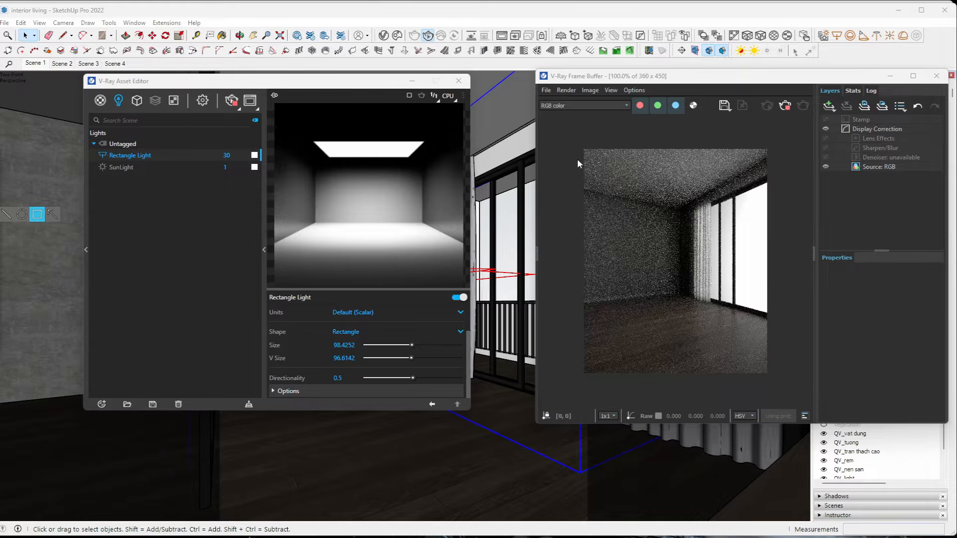
mouse_move(720, 153)
mouse_down()
mouse_move(621, 180)
mouse_move(611, 196)
mouse_up()
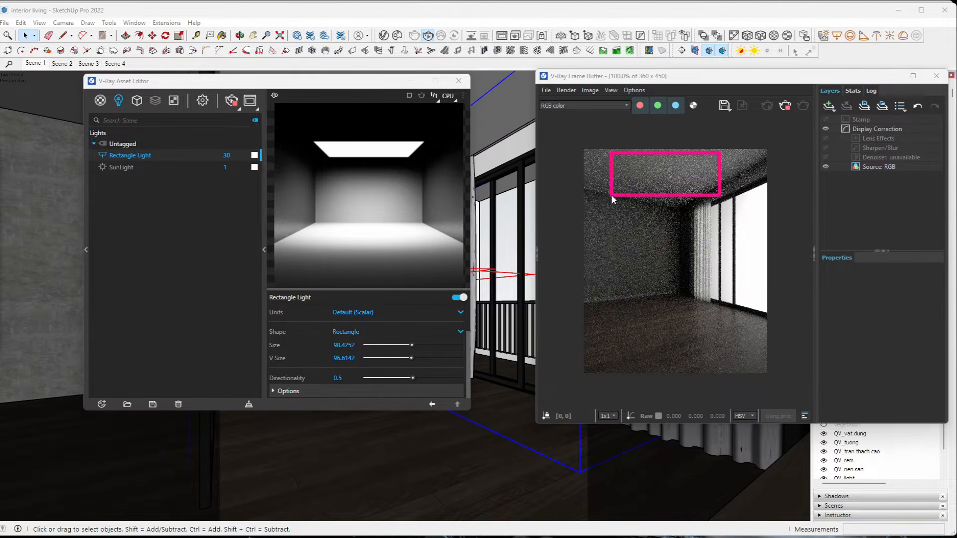
drag(726, 320, 600, 366)
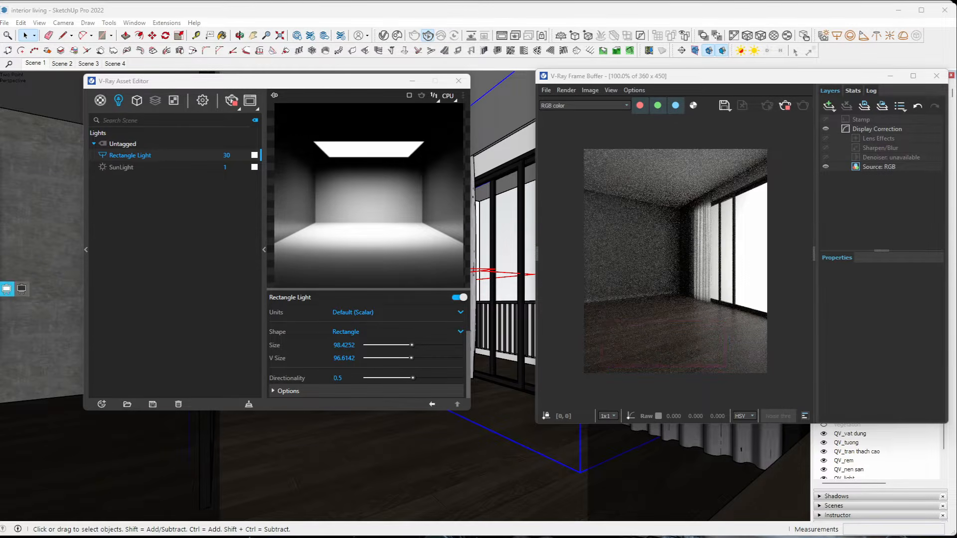
click(7, 170)
Step: Try a directionality of 0 for the Rectangle Light in the running render and set it back to 0.5
click(341, 379)
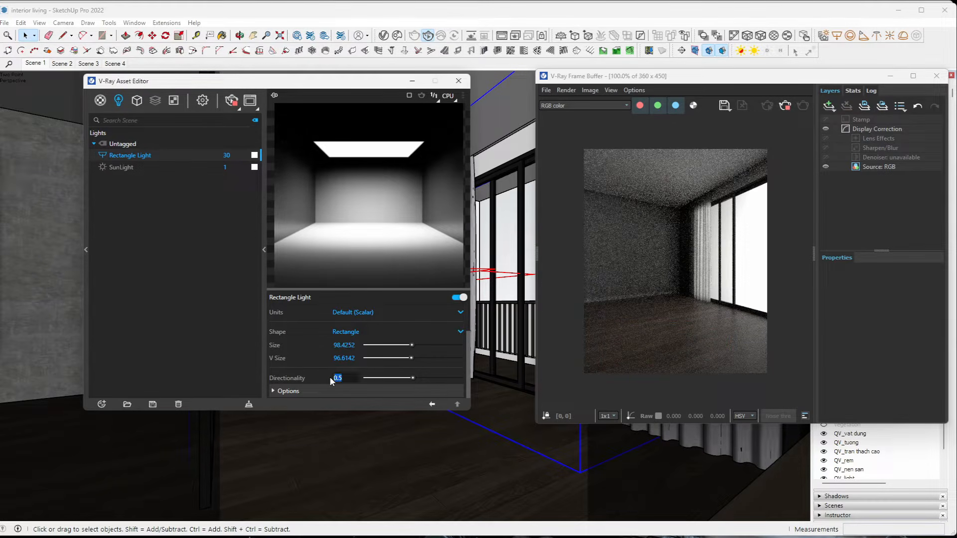
key(Return)
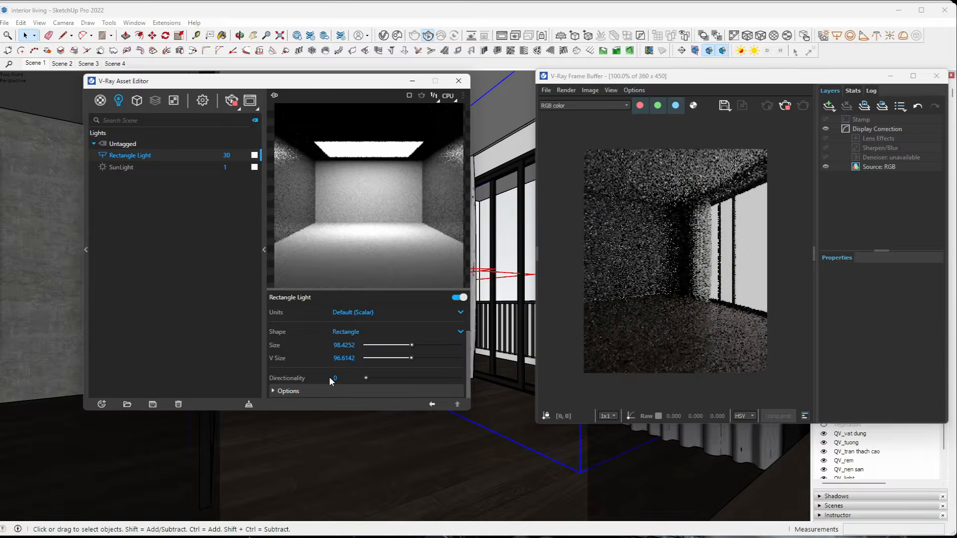
mouse_move(1, 214)
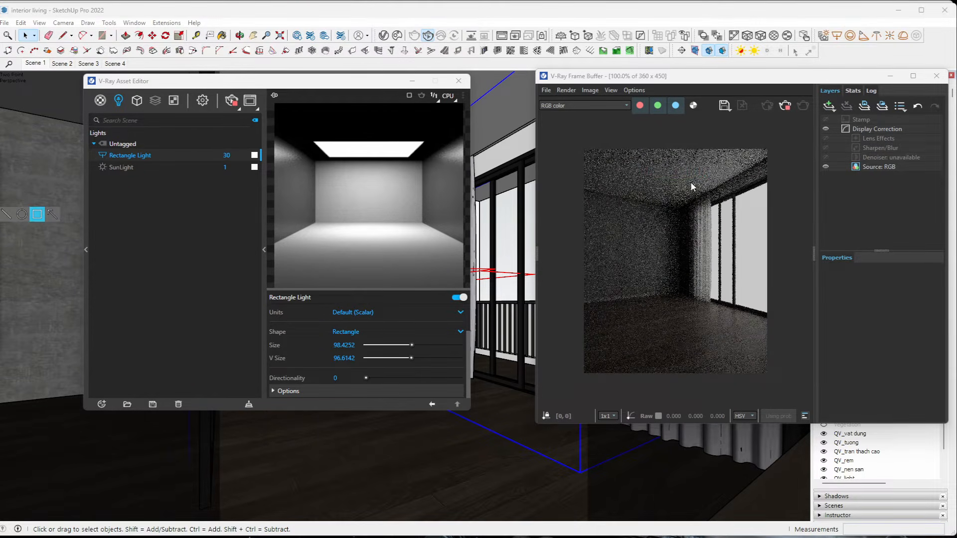
drag(704, 151, 606, 192)
drag(678, 215, 602, 283)
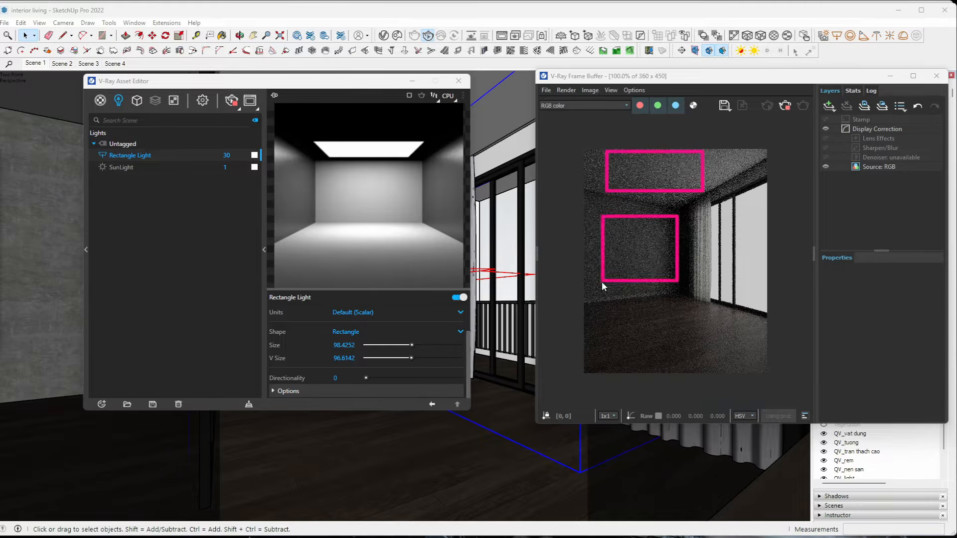
drag(695, 308, 611, 359)
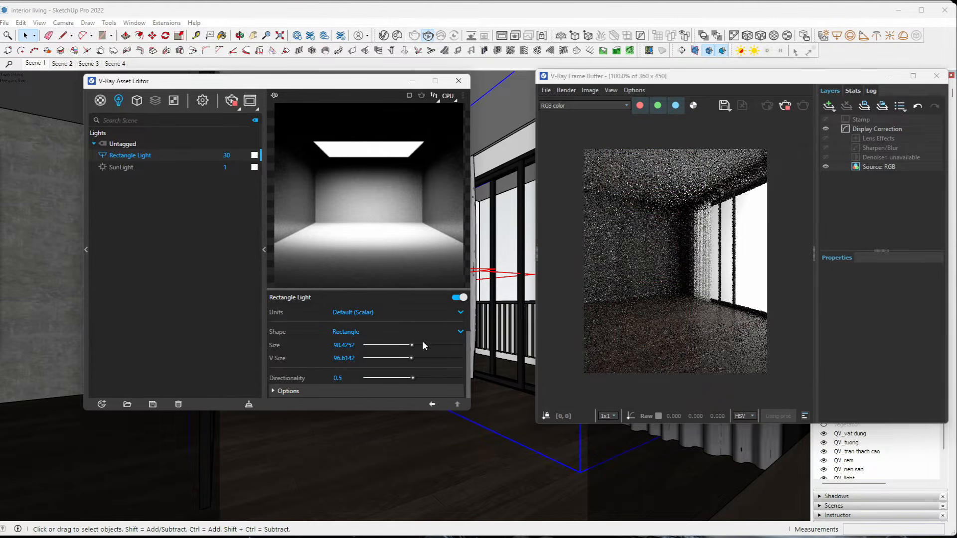
Step: Make the Rectangle Light invisible and turn off its Affect Reflections option while the interactive render runs
scroll(408, 363, up, 2)
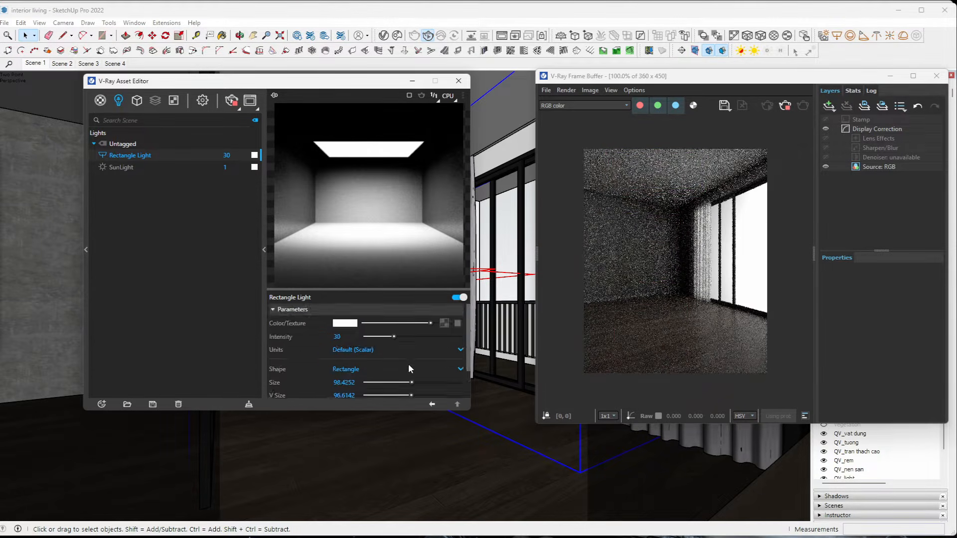
scroll(404, 366, down, 2)
click(337, 392)
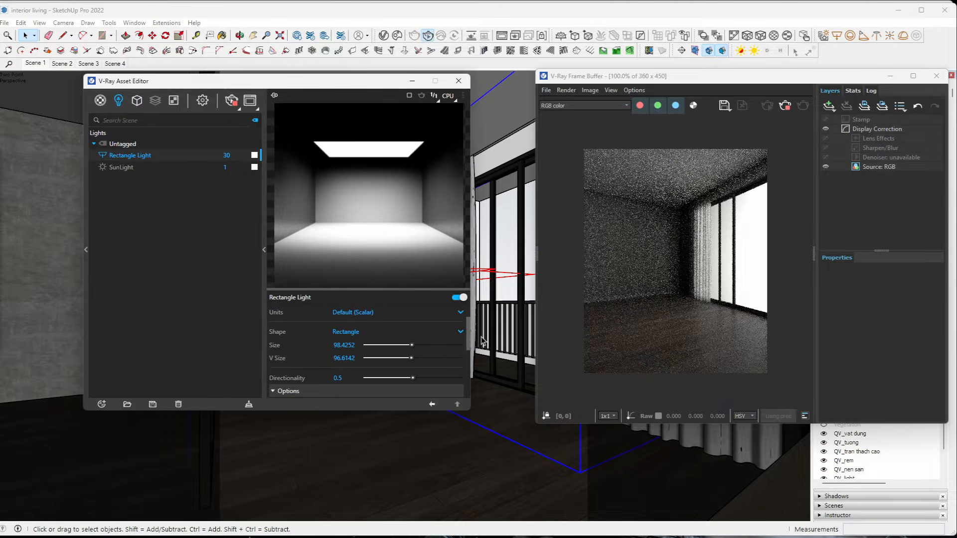
drag(469, 333, 467, 360)
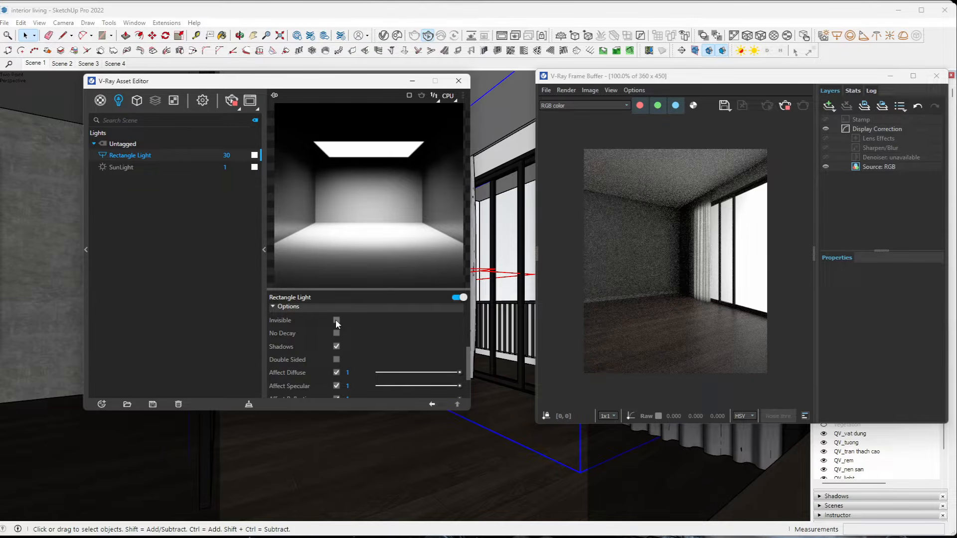
click(337, 321)
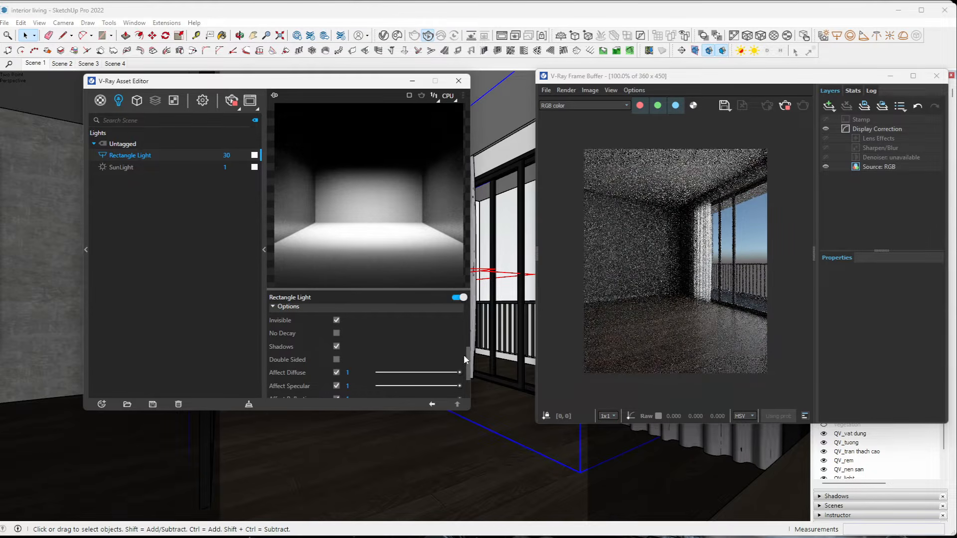
drag(468, 361, 467, 382)
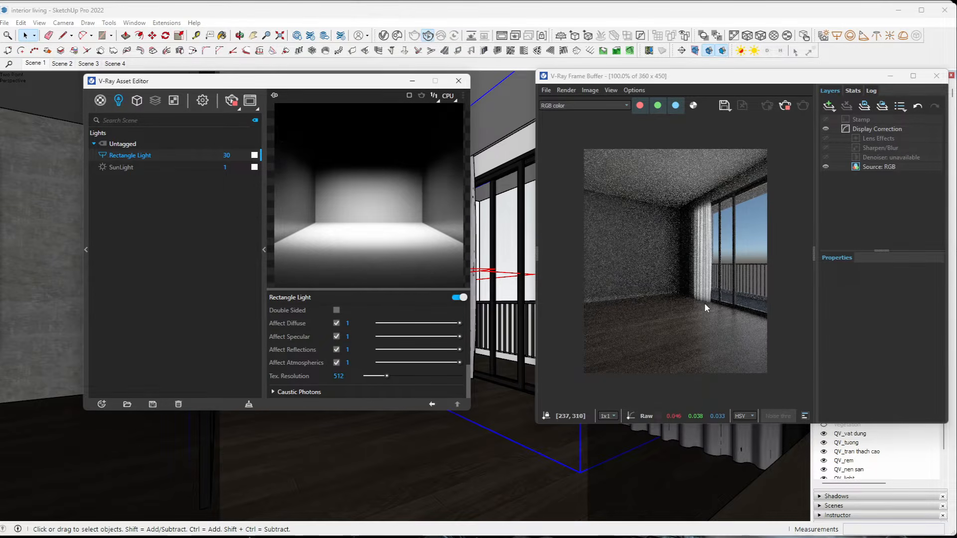
click(336, 349)
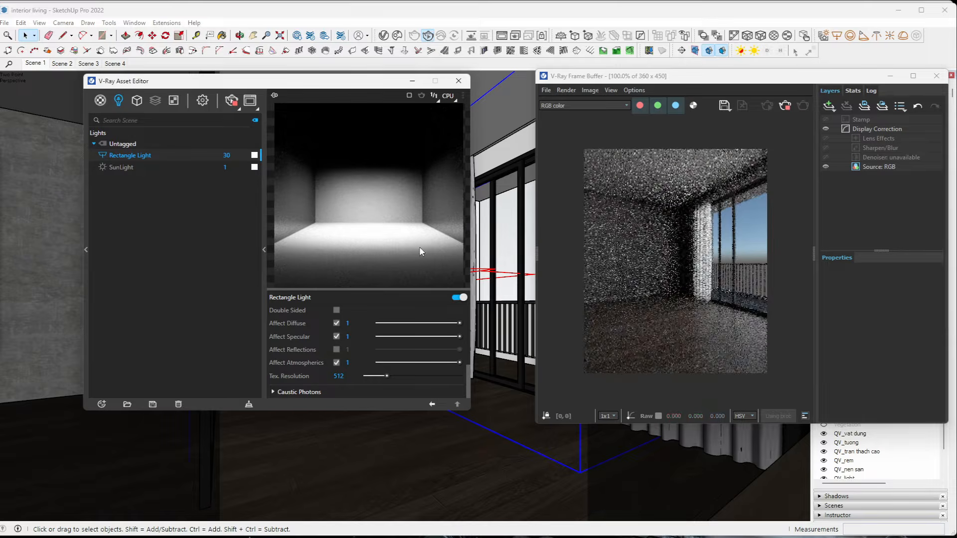
Step: Stop the interactive render and close the frame buffer and the Asset Editor
click(786, 108)
click(936, 76)
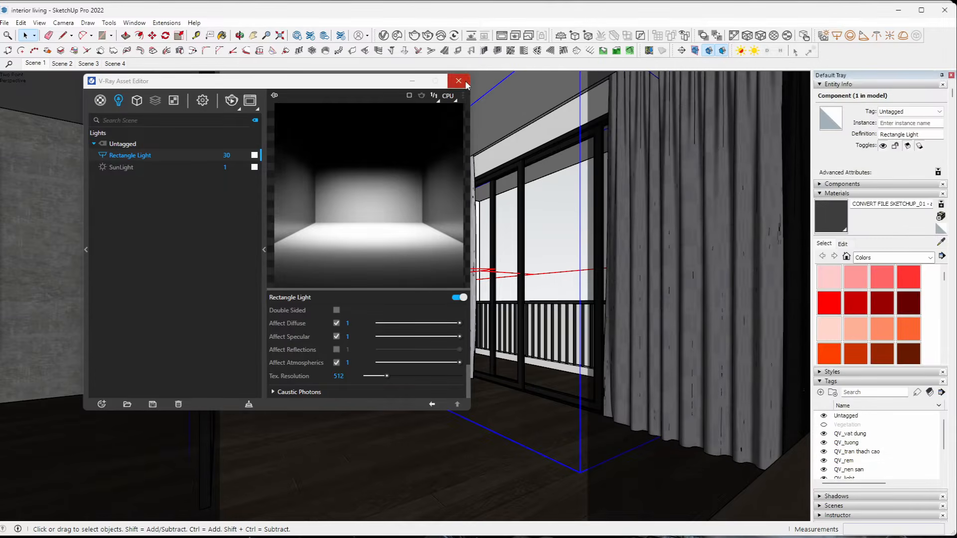
click(458, 81)
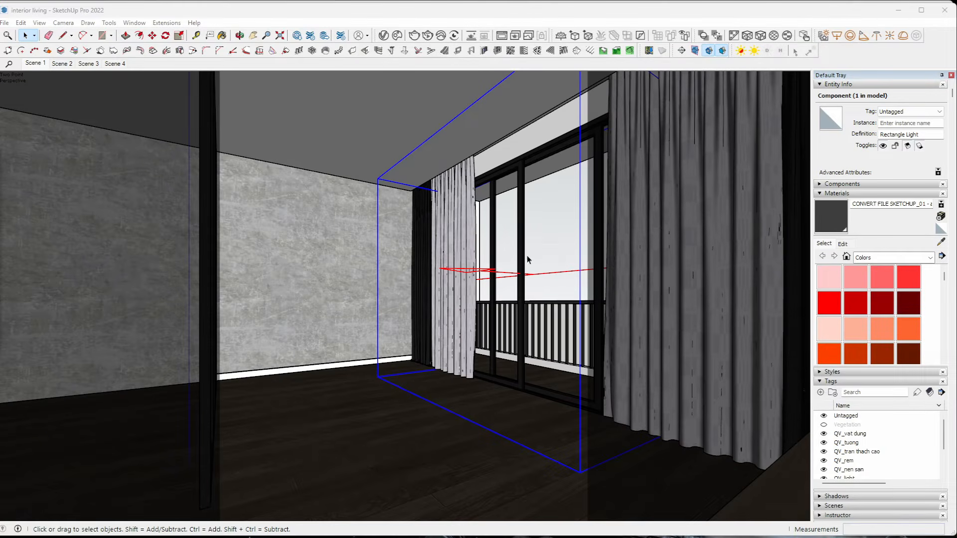
Step: Place a V-Ray Dome Light on the ground outside the balcony railing and select it
middle_drag(536, 264, 561, 235)
scroll(561, 235, down, 1)
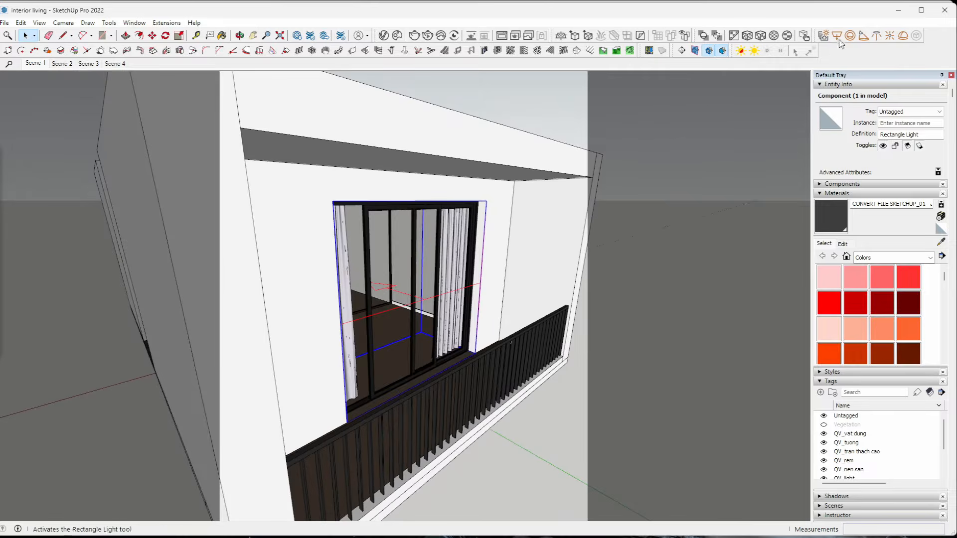
click(905, 39)
scroll(359, 211, down, 2)
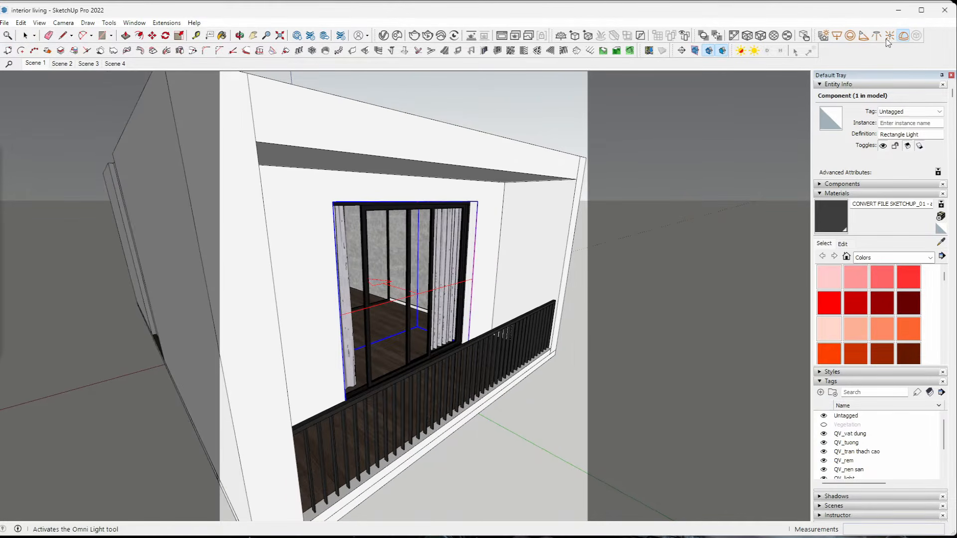
click(521, 428)
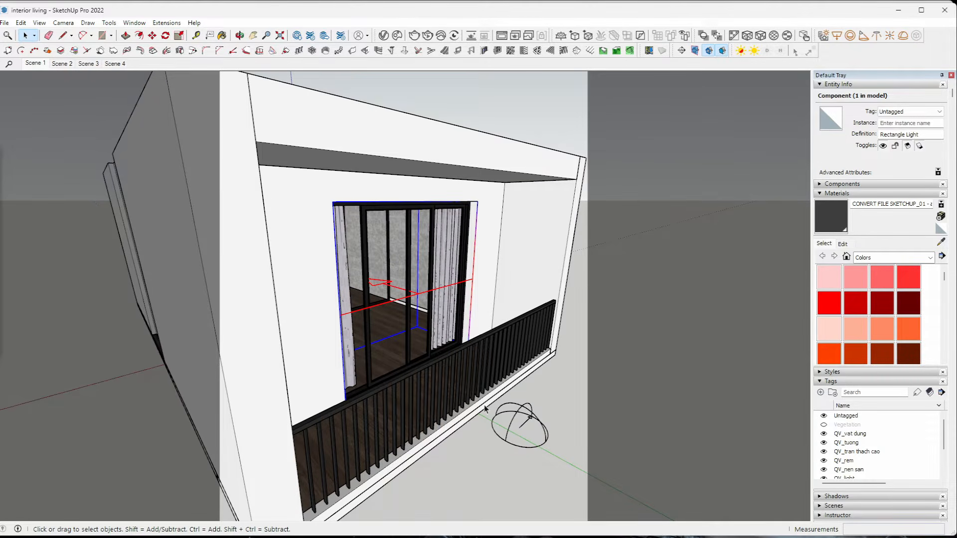
click(519, 411)
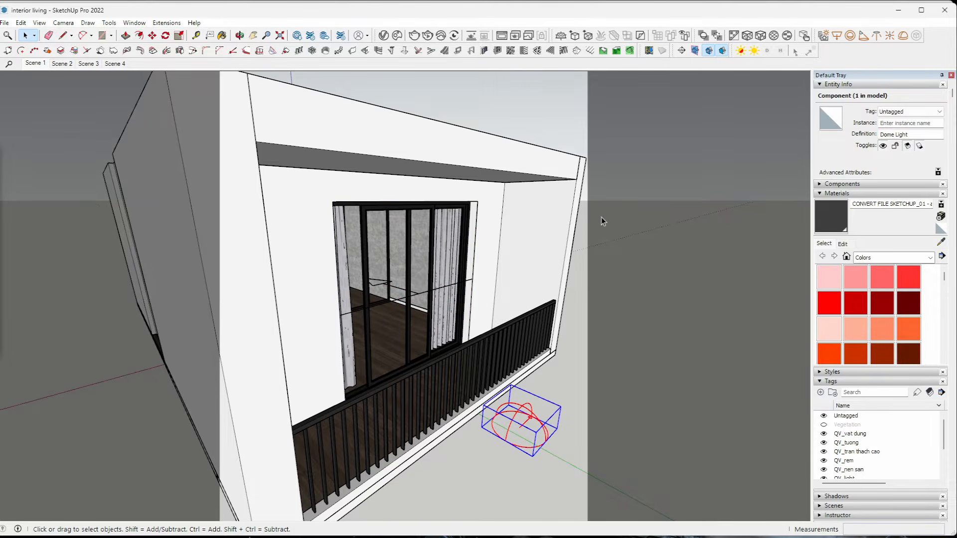
Step: Load the HDR image ehingen_hillside_2k from the HDRI folder as the Dome Light's texture
click(383, 35)
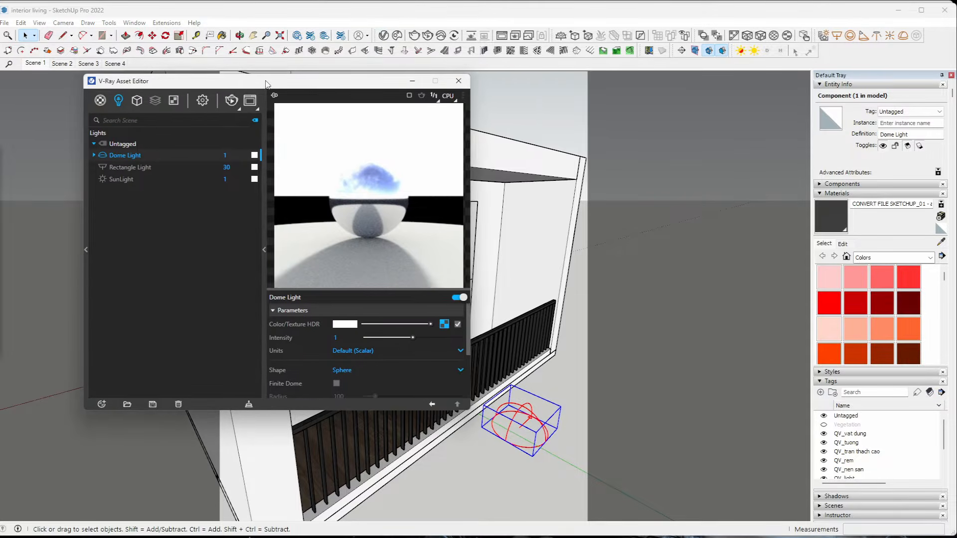
drag(265, 83, 317, 74)
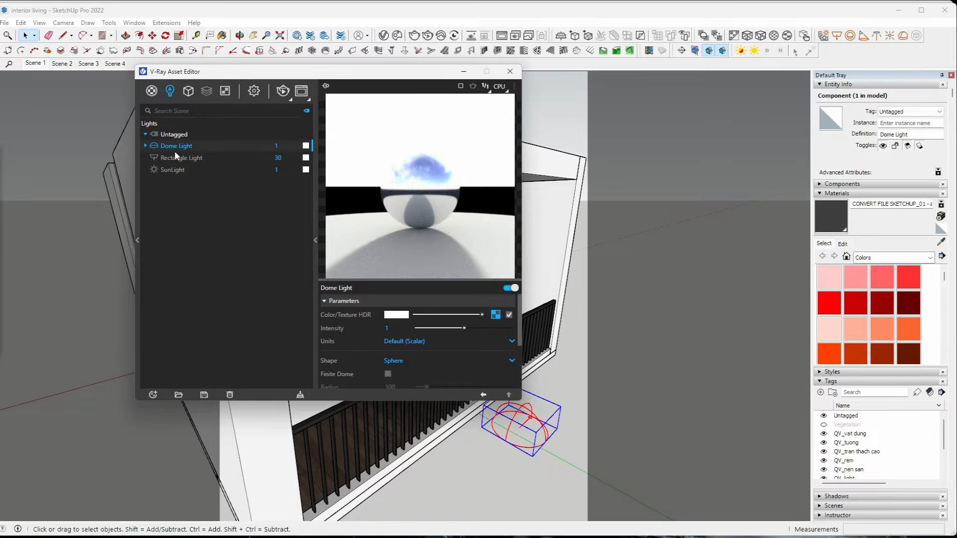
click(280, 144)
click(495, 314)
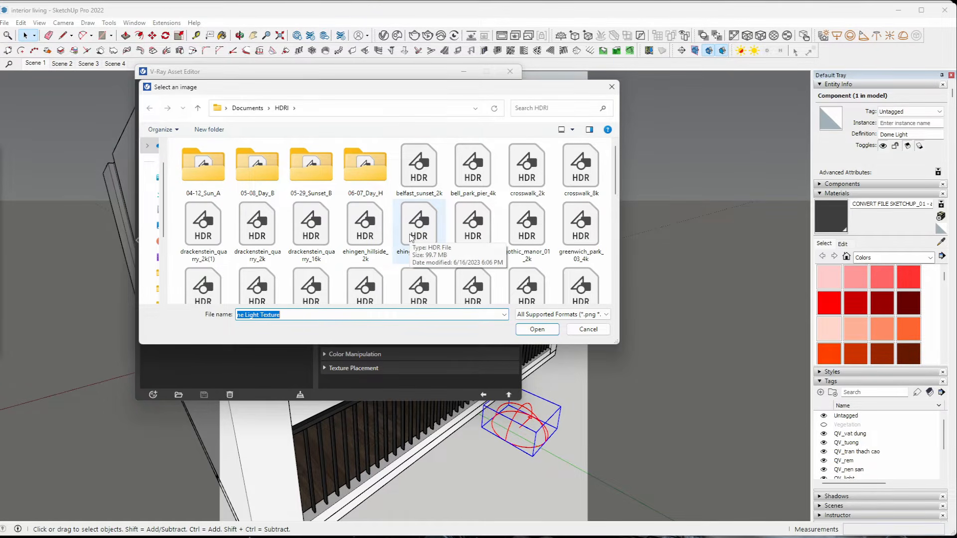
click(370, 231)
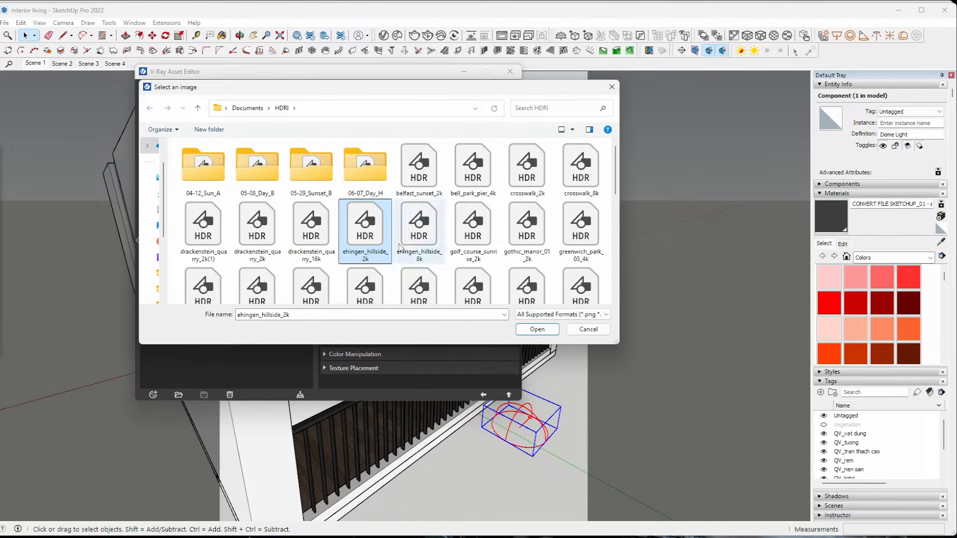
click(540, 333)
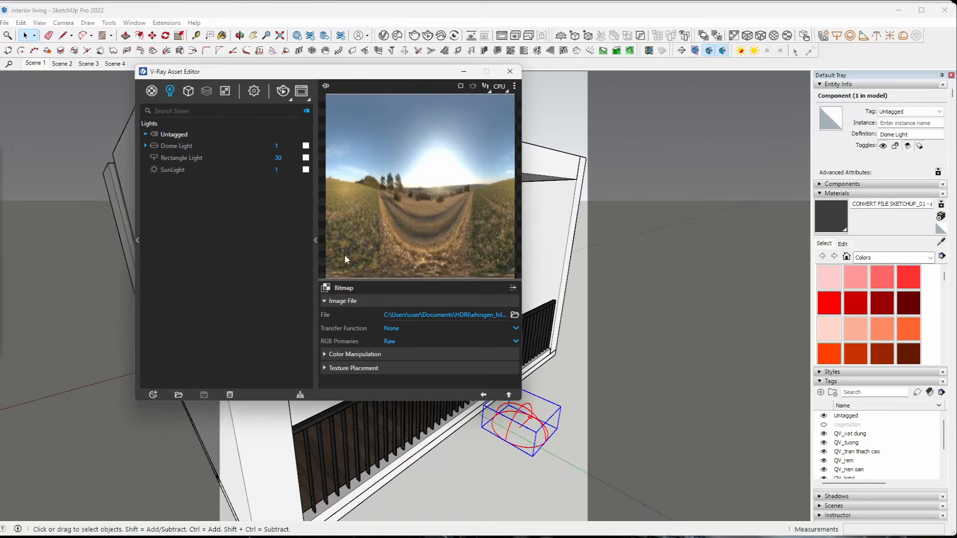
Step: Set the horizontal rotation of the Dome Light's HDR texture to 287 in its texture placement settings
click(447, 369)
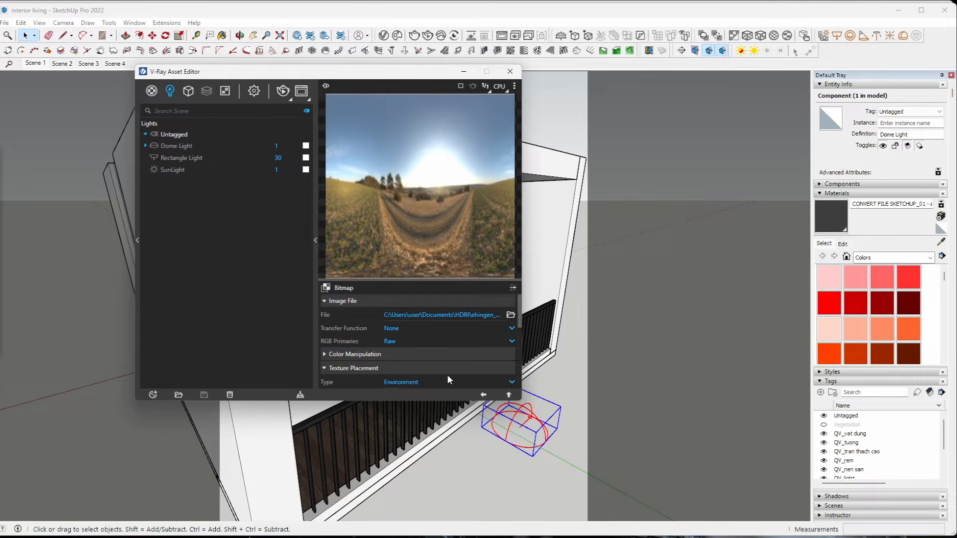
mouse_move(520, 313)
mouse_down()
mouse_move(515, 364)
mouse_move(511, 329)
mouse_up()
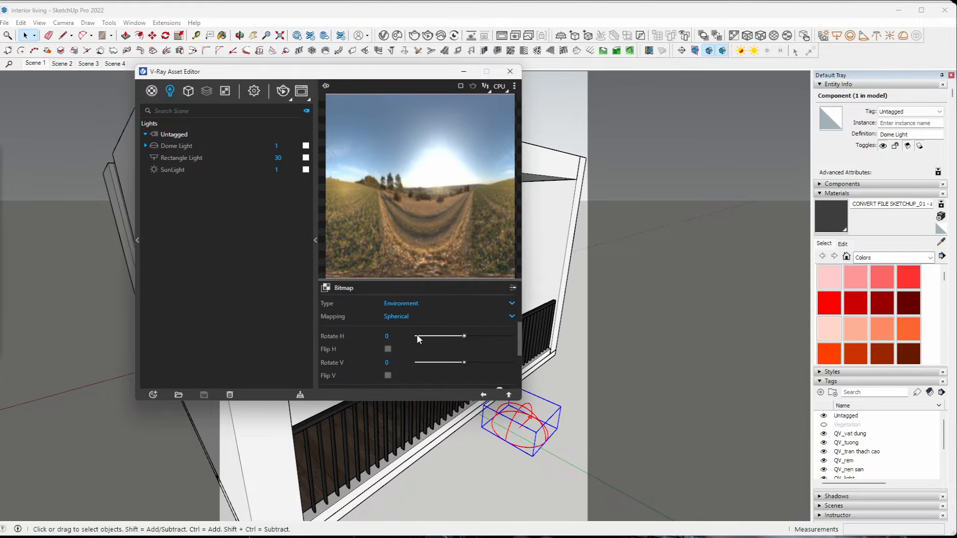
drag(396, 336, 386, 336)
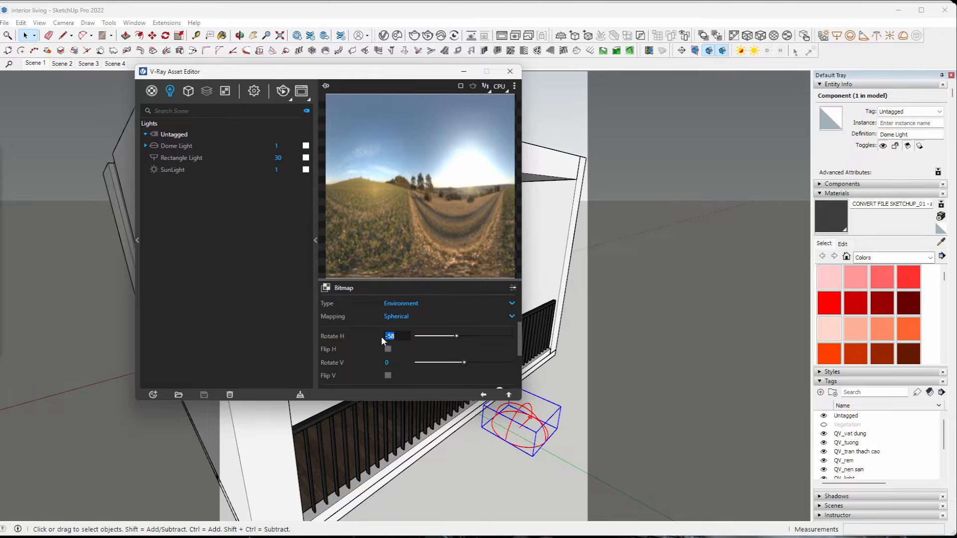
text(287)
key(Return)
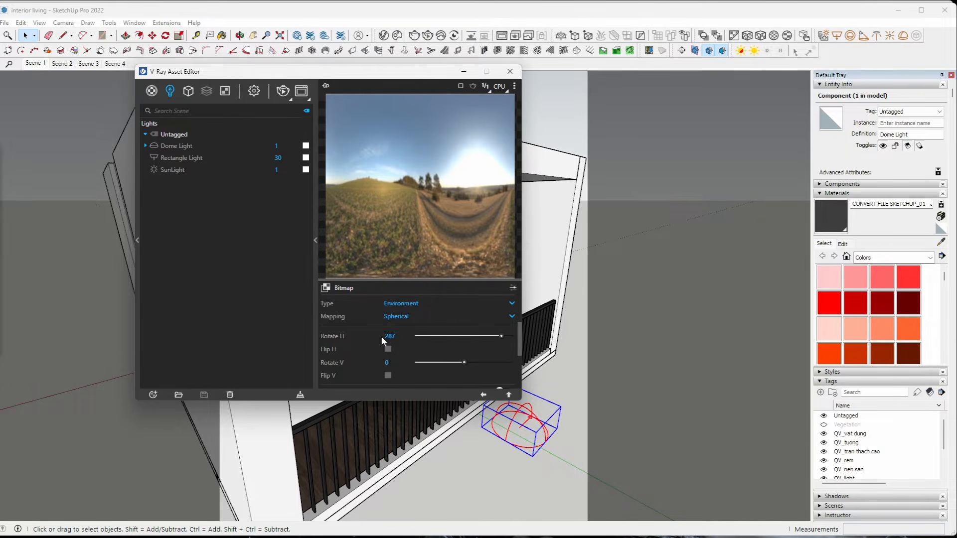
Step: Run an interactive render of Scene 1 in an enlarged frame buffer and inspect the view through the balcony door
click(512, 70)
click(34, 63)
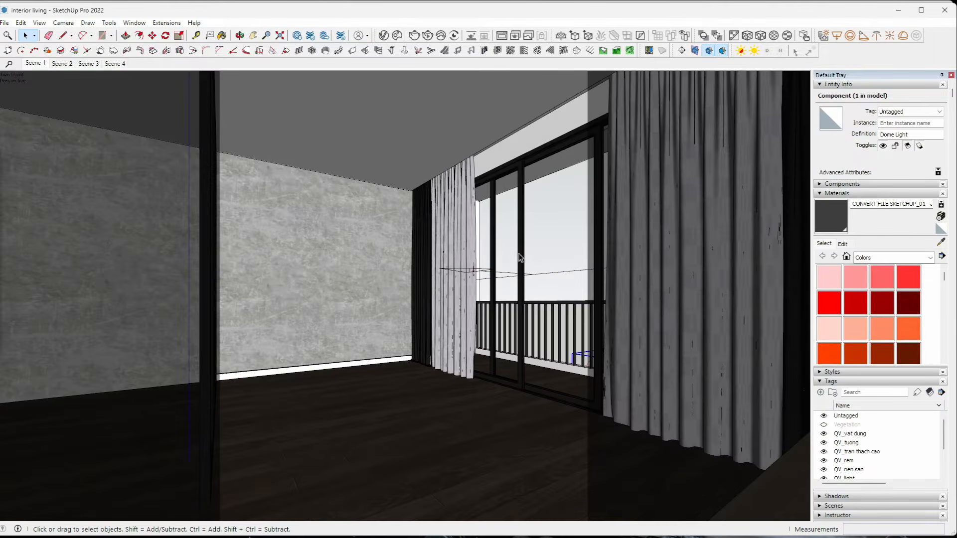
click(427, 36)
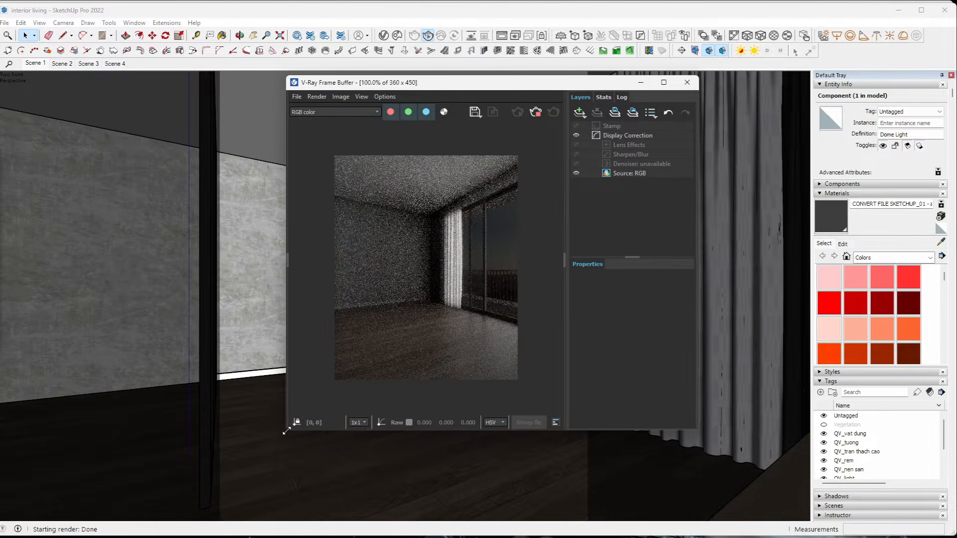
drag(286, 431, 107, 514)
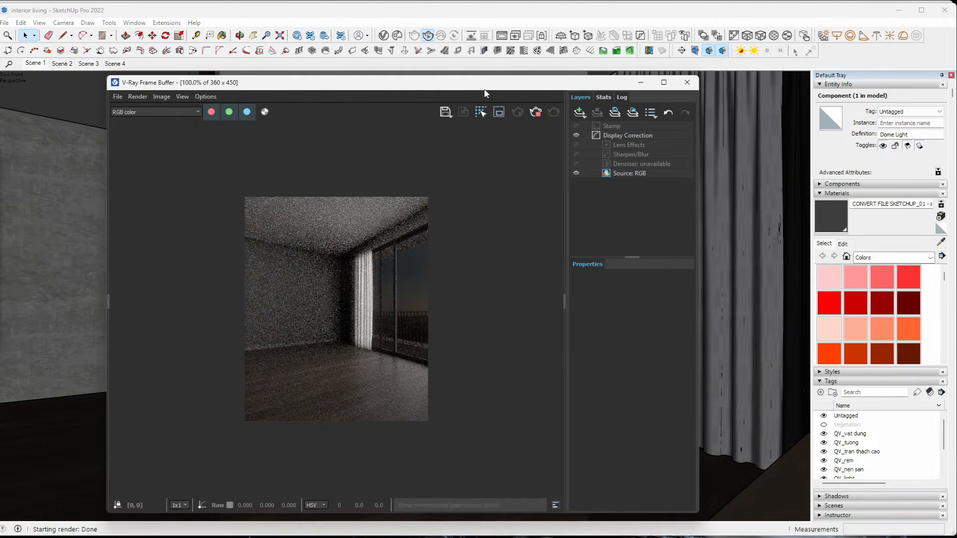
drag(468, 82, 499, 51)
scroll(394, 355, up, 1)
scroll(504, 175, up, 1)
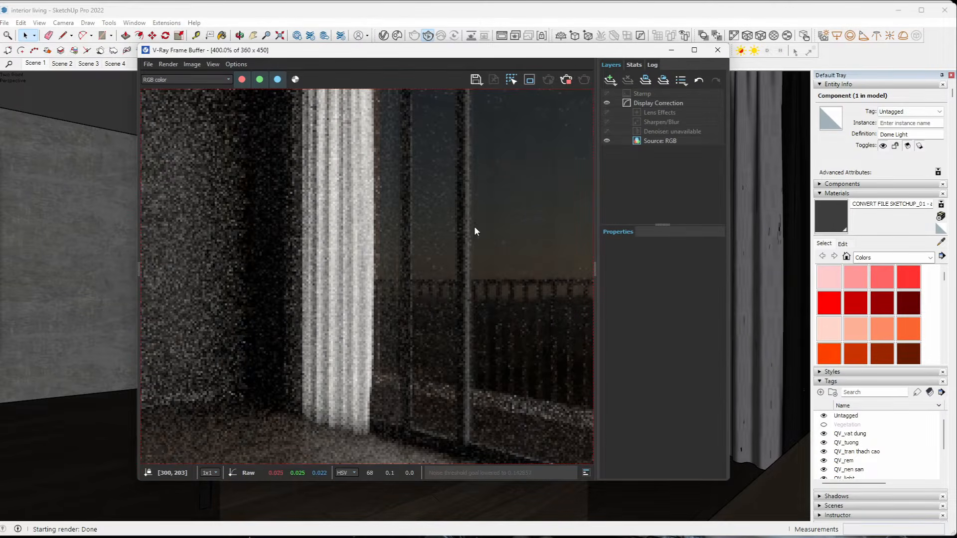
scroll(474, 226, down, 1)
scroll(501, 249, down, 1)
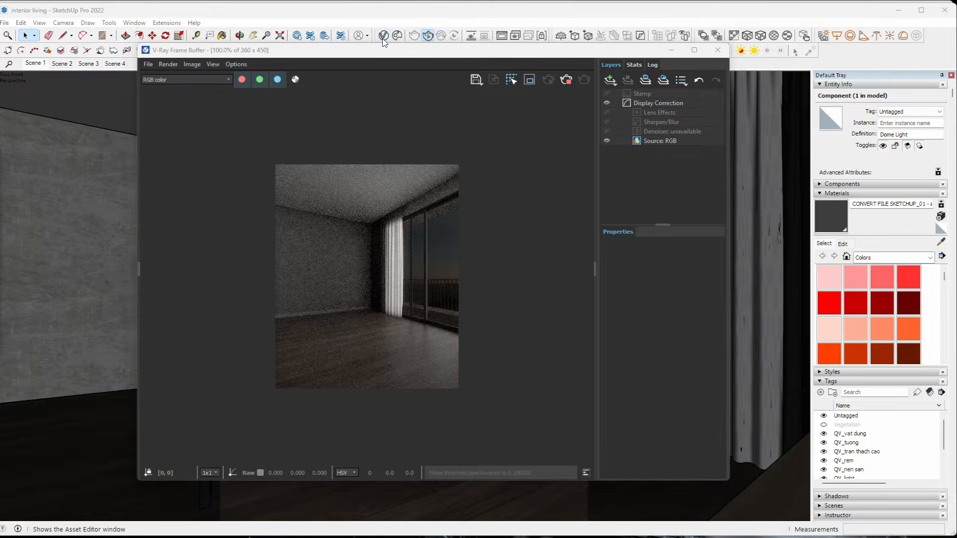
Step: Set the Dome Light's intensity to 30 in the V-Ray Asset Editor
click(383, 37)
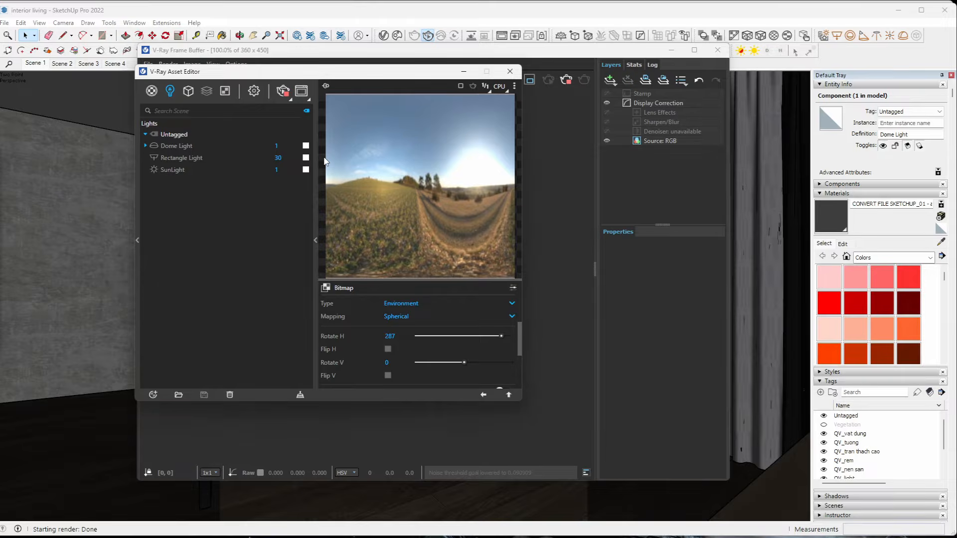
click(270, 145)
text(3)
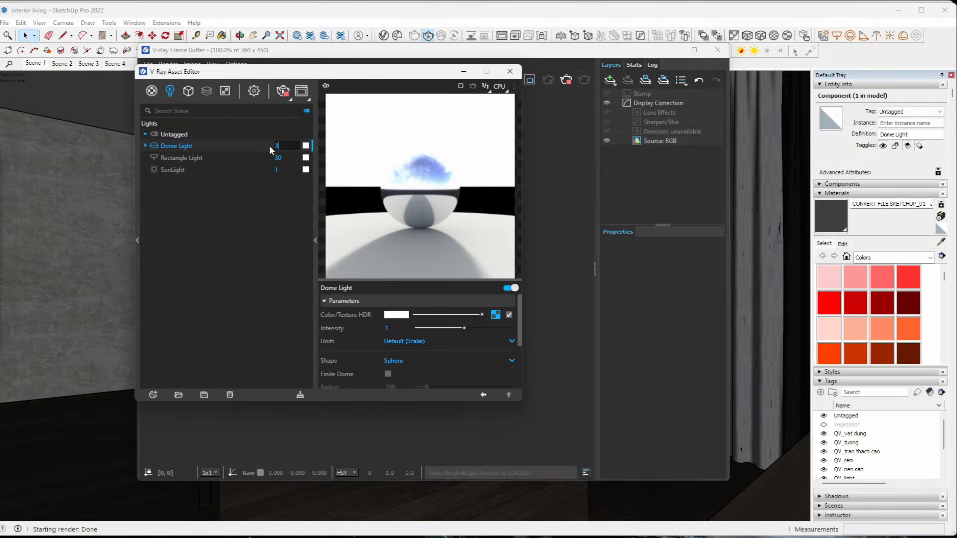
text(0)
key(Return)
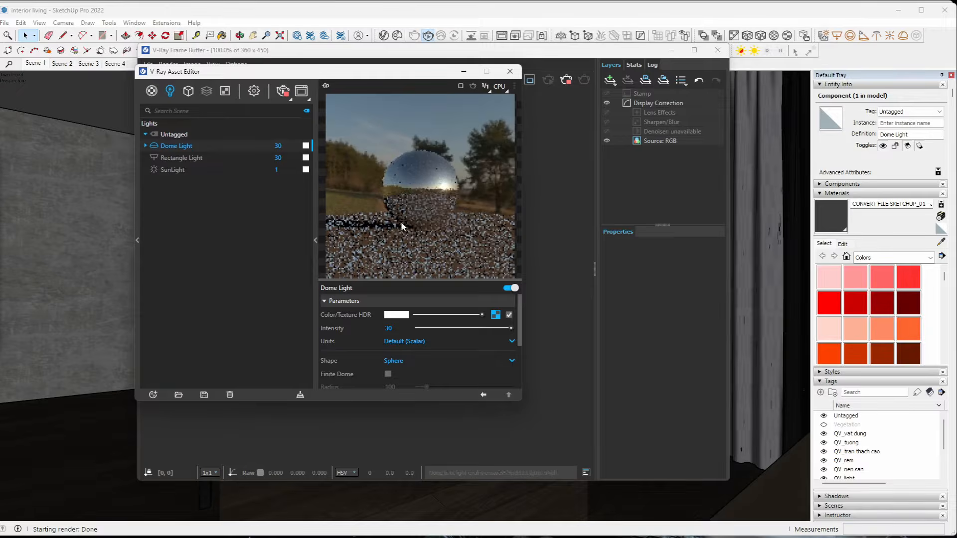
click(316, 241)
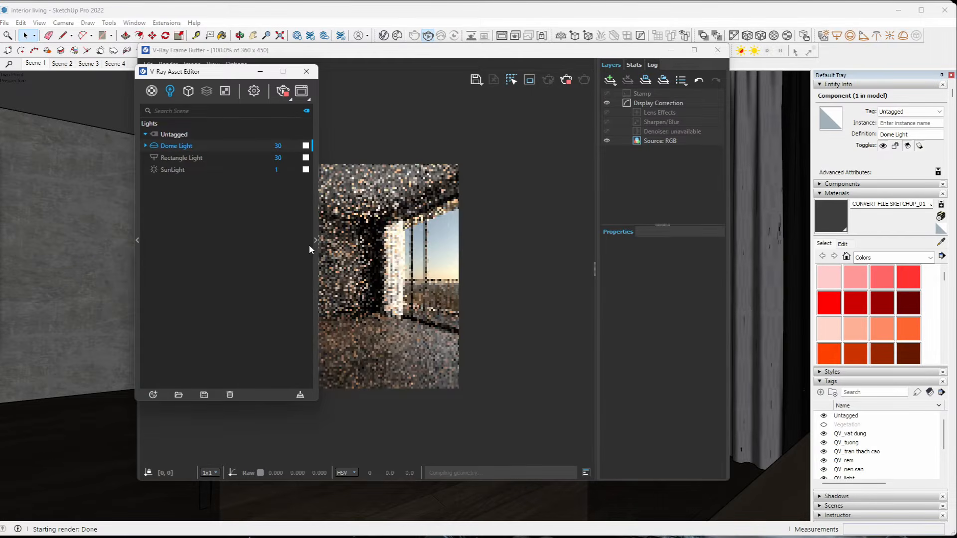
Step: Inspect the interactive render up close, with the Asset Editor and frame buffer arranged side by side
drag(225, 75, 113, 86)
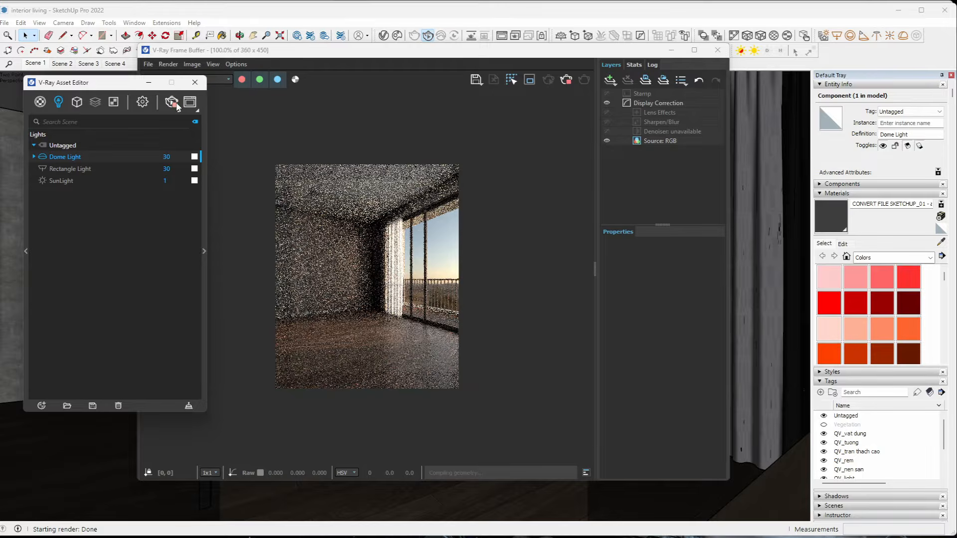
scroll(389, 315, up, 1)
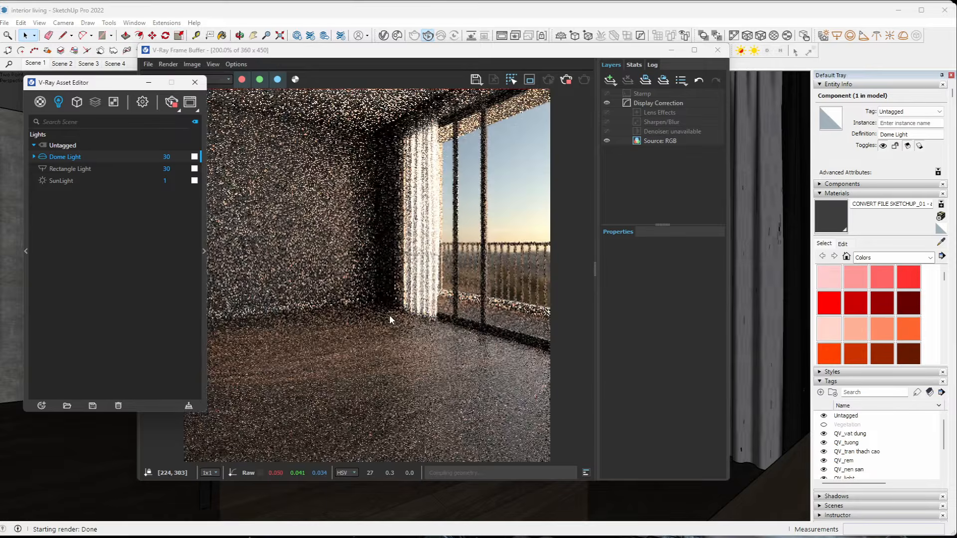
drag(416, 51, 496, 59)
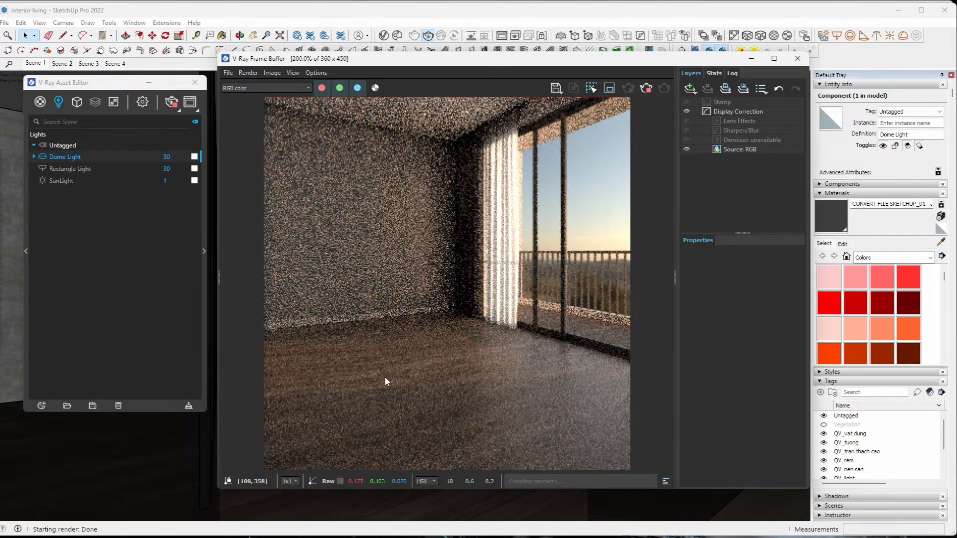
scroll(407, 370, down, 2)
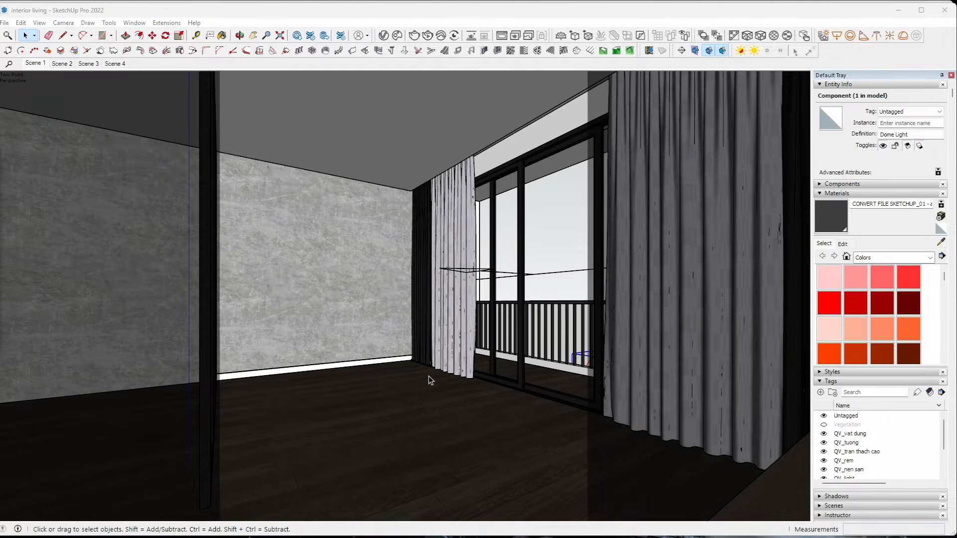
Step: Show the SunLight's parameters in the V-Ray Asset Editor and enable its custom orientation
click(383, 36)
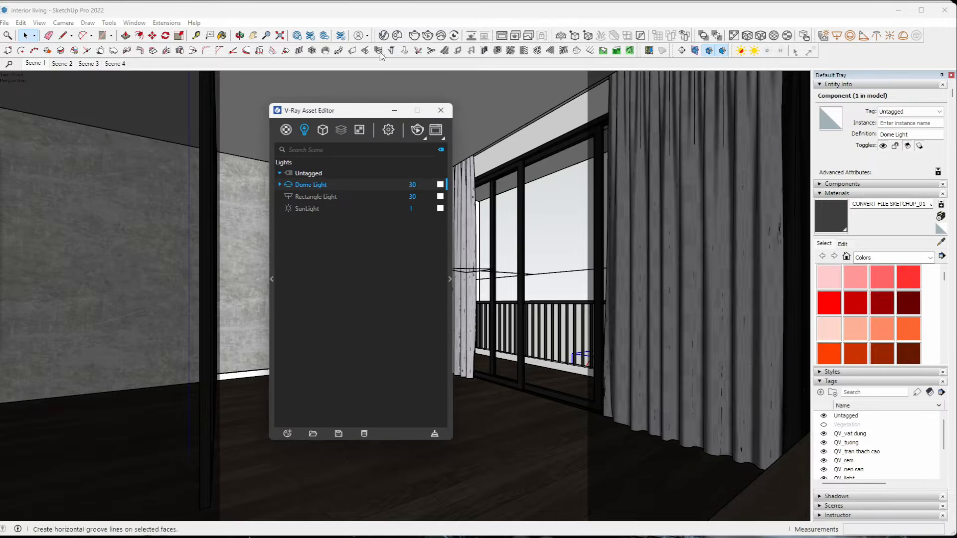
click(318, 210)
drag(368, 114, 303, 103)
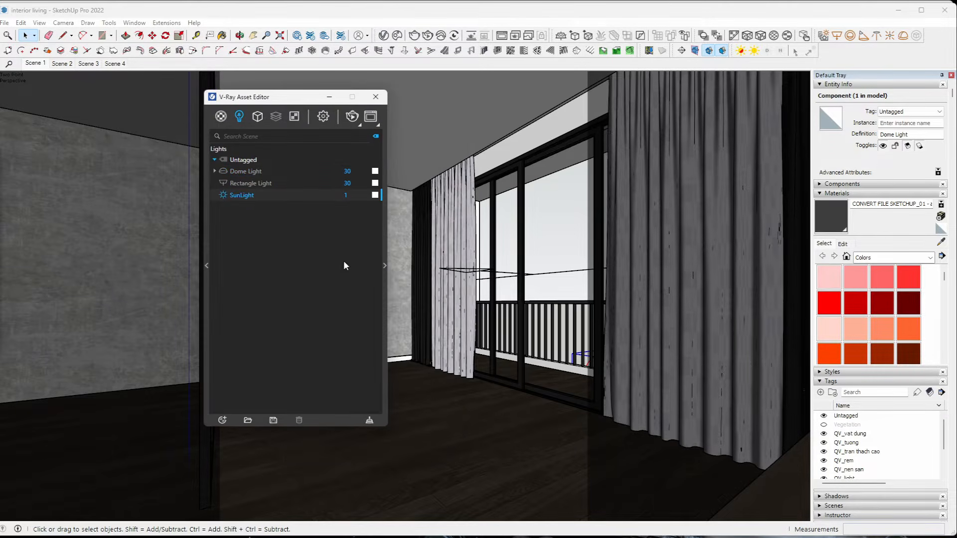
click(383, 267)
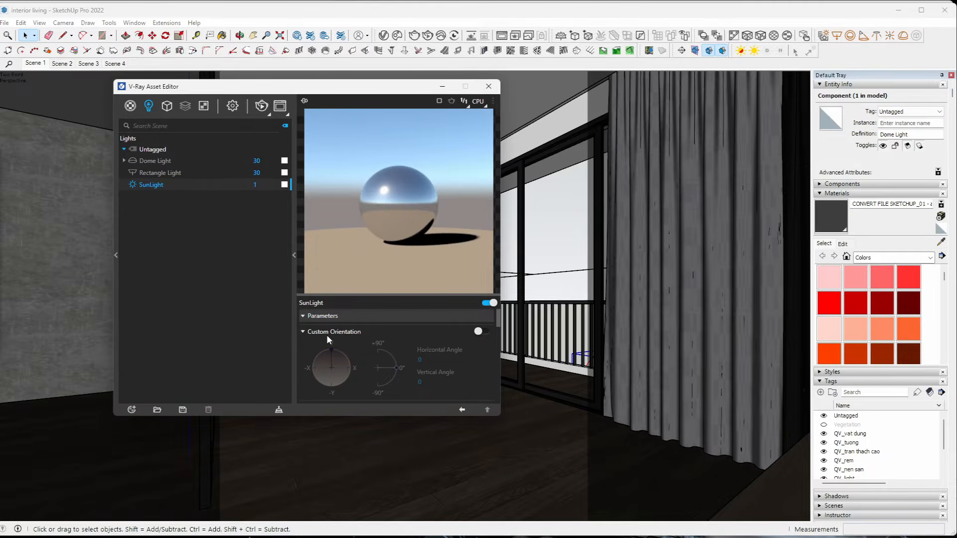
click(482, 333)
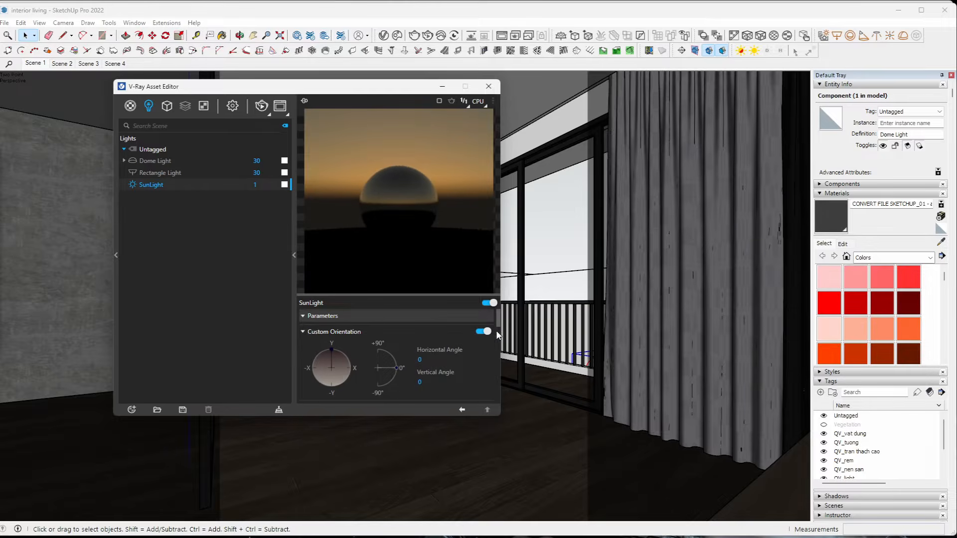
Step: Set the SunLight's horizontal angle to 34 and its vertical angle to 31.8
drag(497, 324, 499, 328)
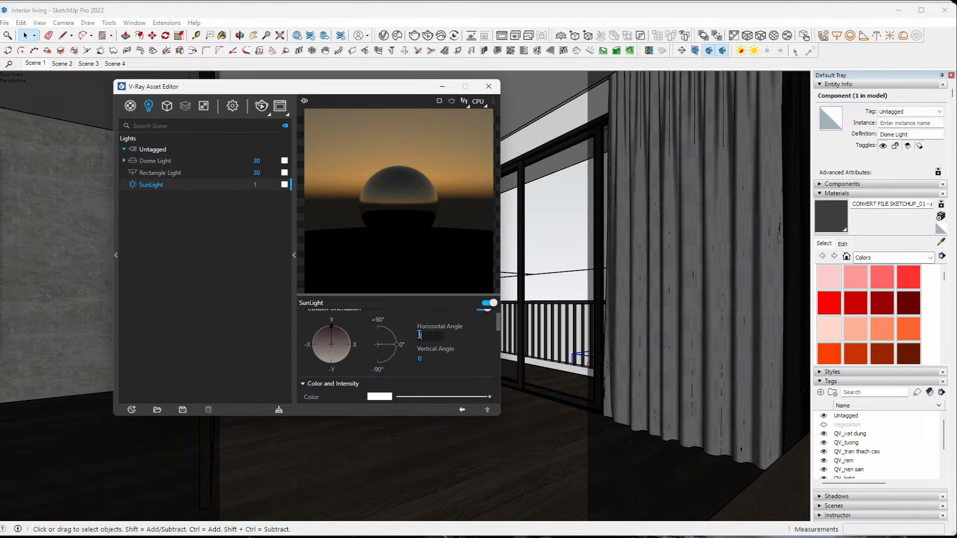
key(Return)
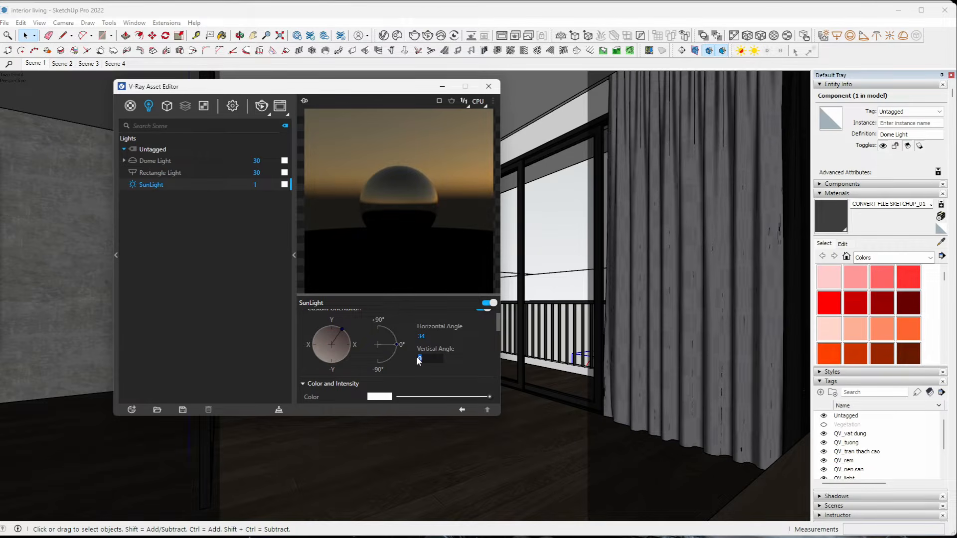
click(417, 357)
text(31.8)
key(Return)
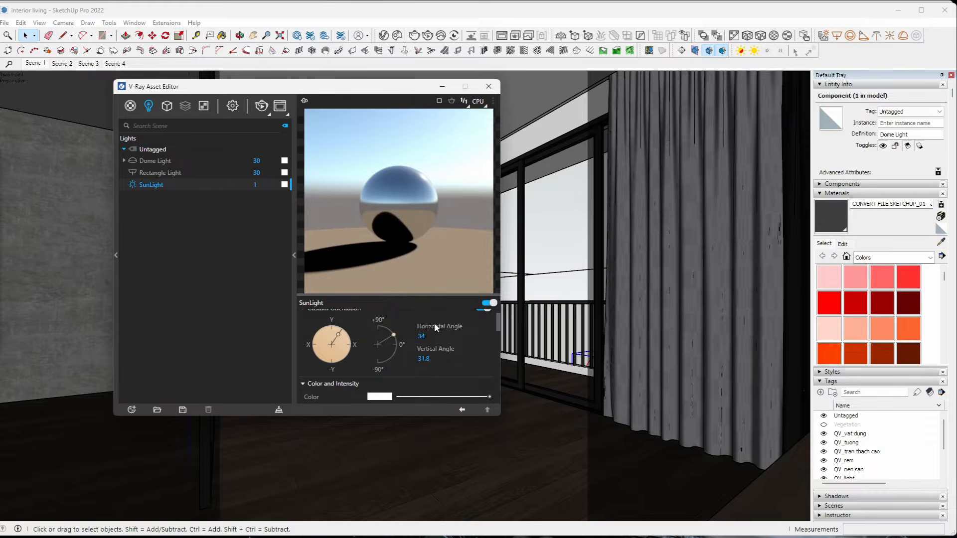
Step: Run an interactive render and inspect how sunlight falls across the floor, keeping the SunLight settings visible beside it
click(432, 38)
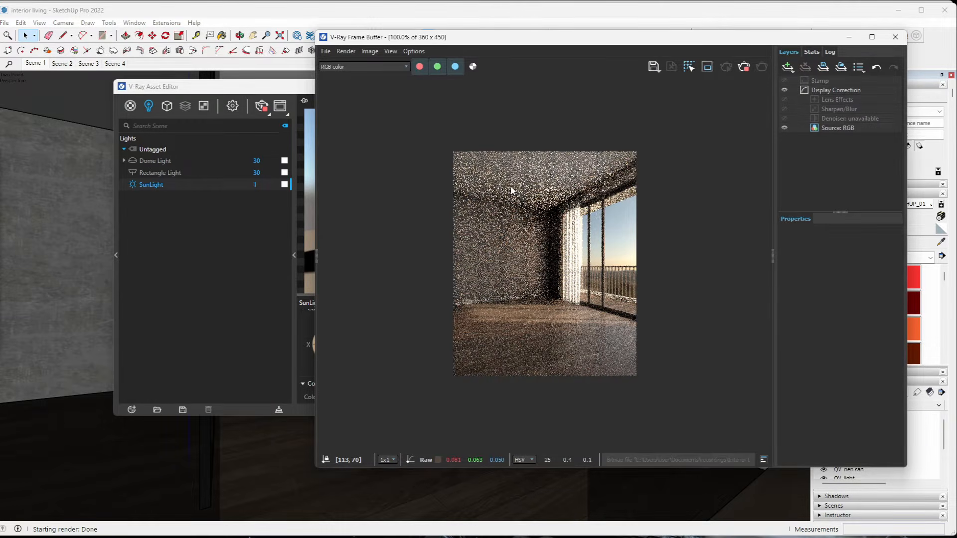
scroll(564, 320, up, 3)
scroll(564, 321, down, 3)
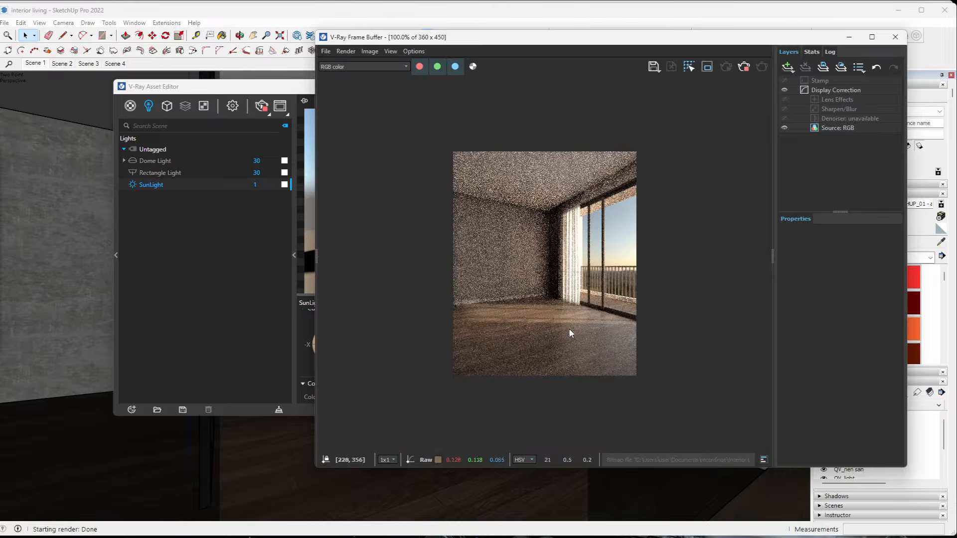
drag(246, 87, 166, 79)
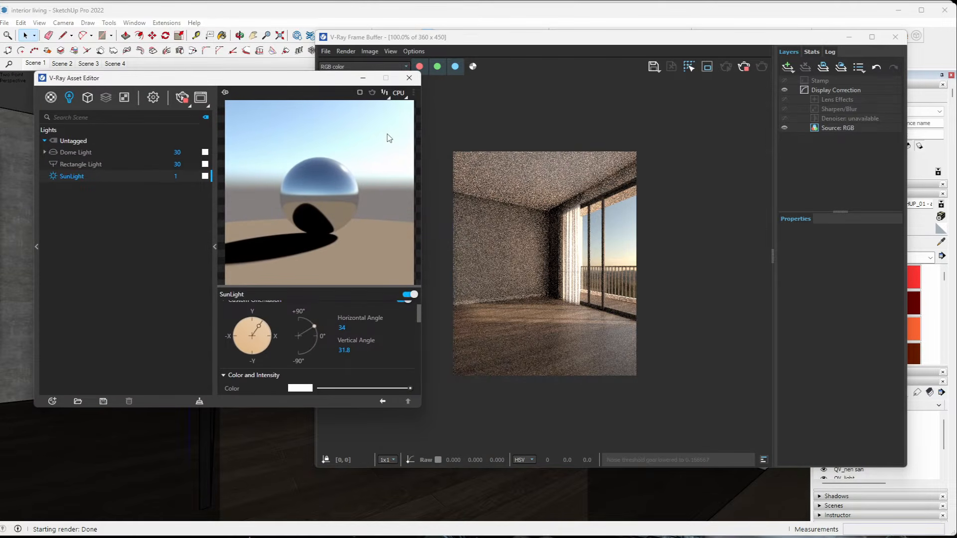
click(5, 199)
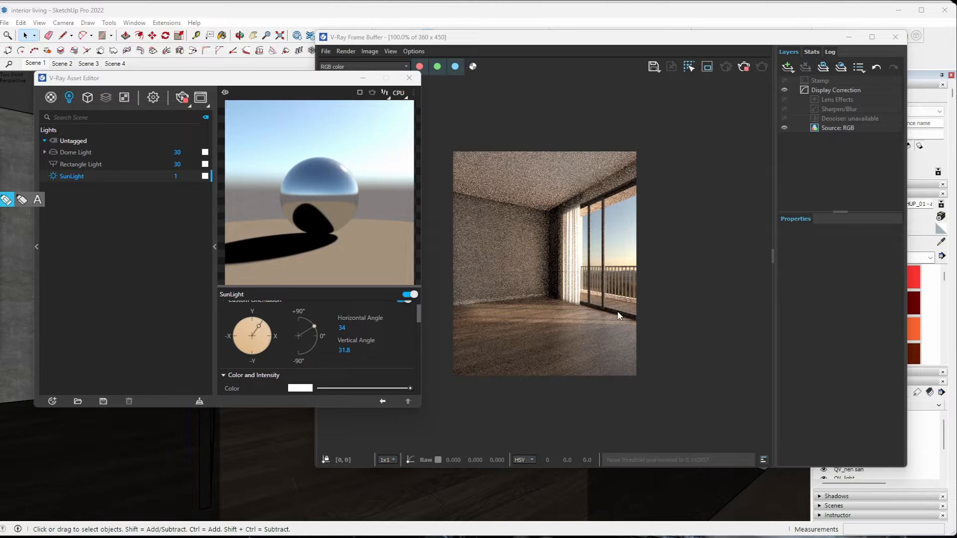
drag(617, 311, 498, 334)
drag(573, 307, 518, 317)
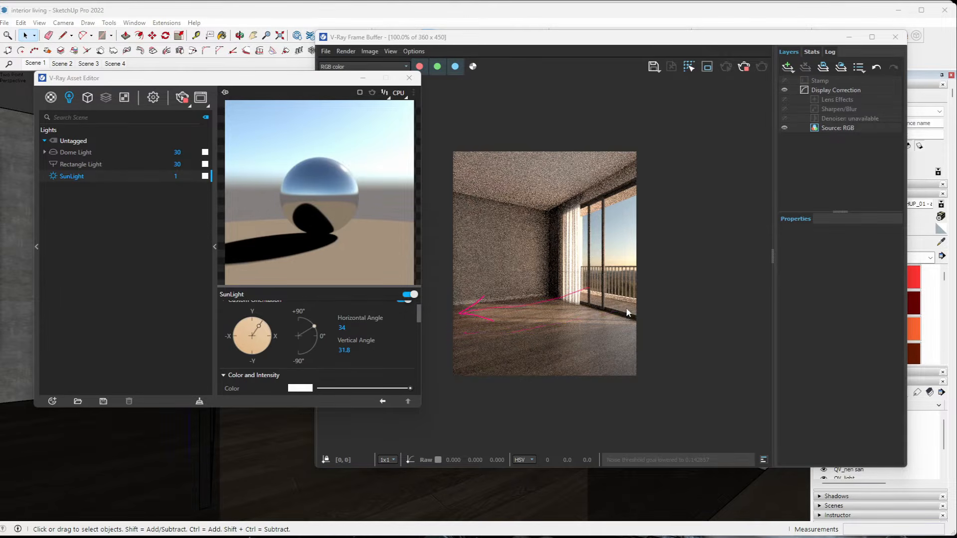
mouse_move(669, 322)
mouse_down()
mouse_move(465, 305)
mouse_move(496, 299)
mouse_up()
drag(667, 320, 459, 314)
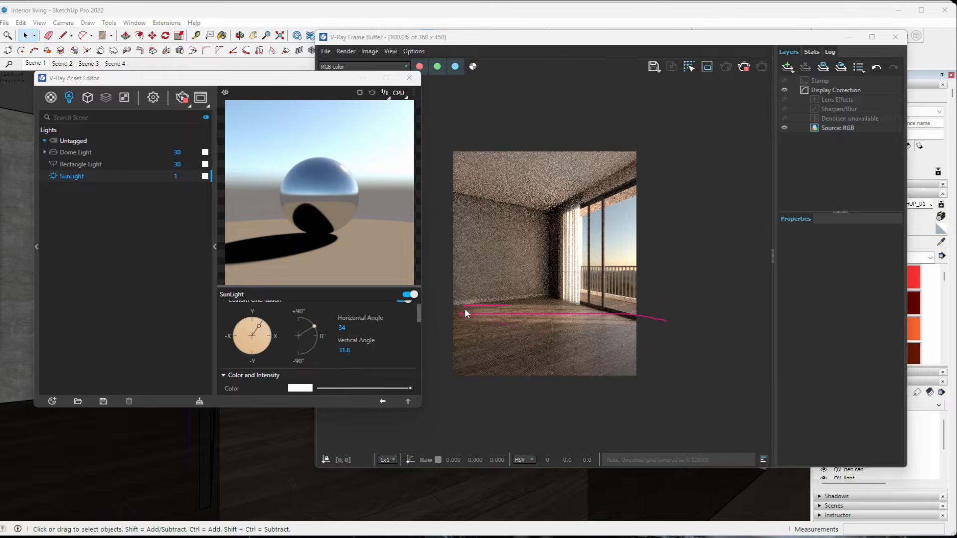
drag(654, 328, 502, 315)
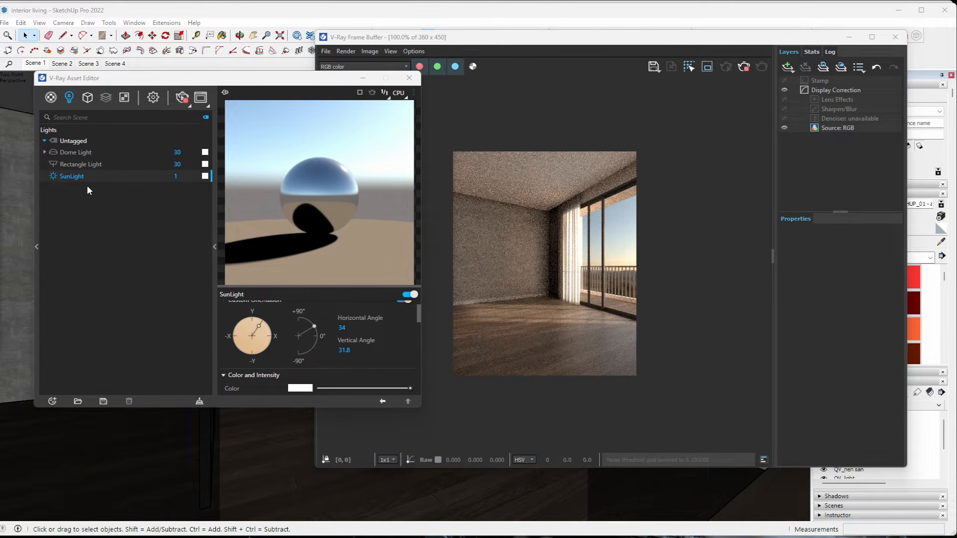
mouse_move(612, 311)
mouse_down()
mouse_move(460, 339)
mouse_move(617, 301)
mouse_up()
drag(471, 328, 605, 309)
Step: Rotate the SunLight to a horizontal angle of about 14.6 and lower its intensity to 0.5 against the interactive render
mouse_move(20, 168)
drag(259, 327, 261, 325)
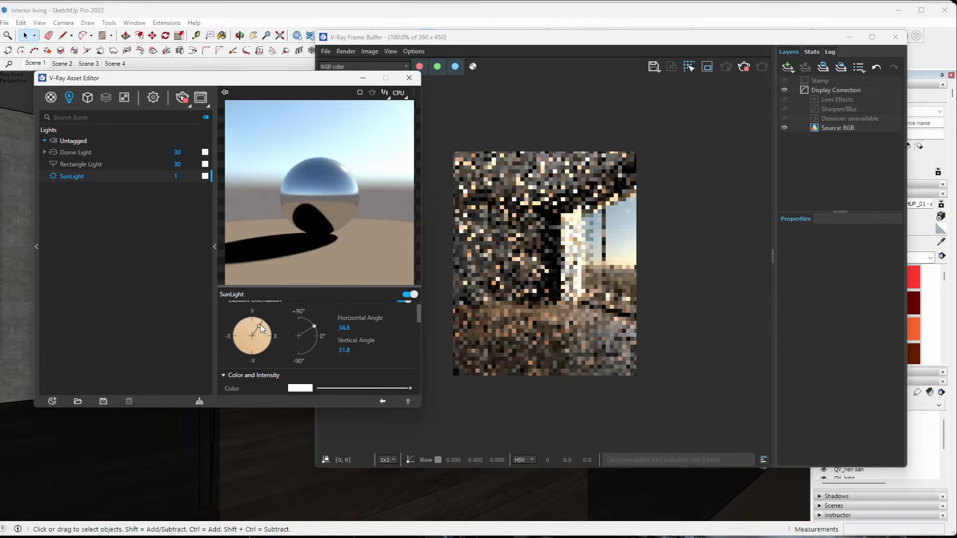
drag(260, 324, 258, 322)
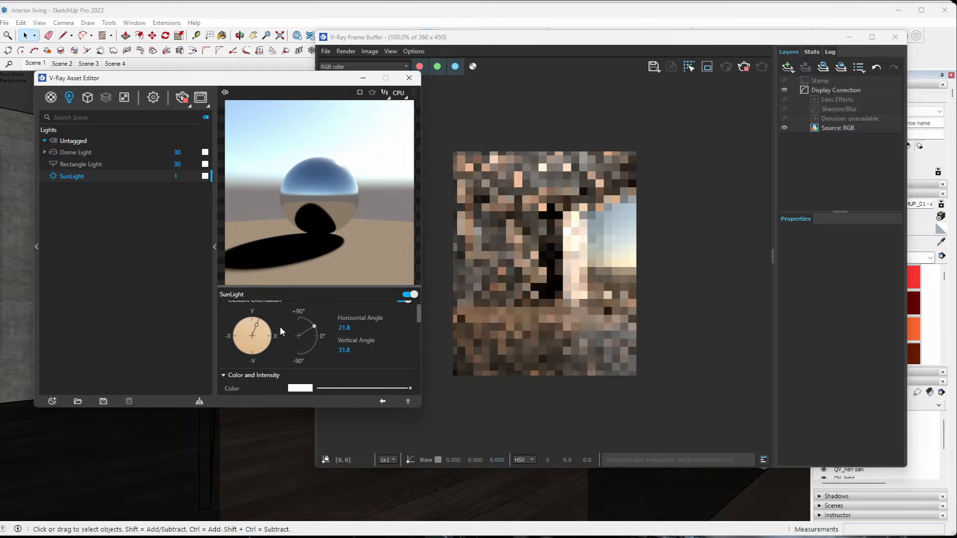
drag(257, 324, 256, 323)
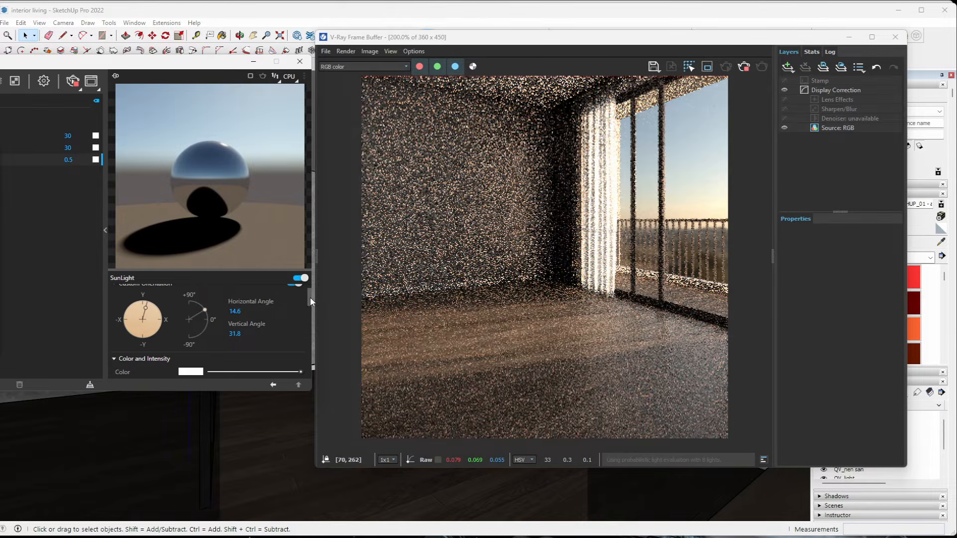
Step: Try a size multiplier of 0 on the SunLight, restore it to 5, and close the Asset Editor
drag(310, 297, 309, 312)
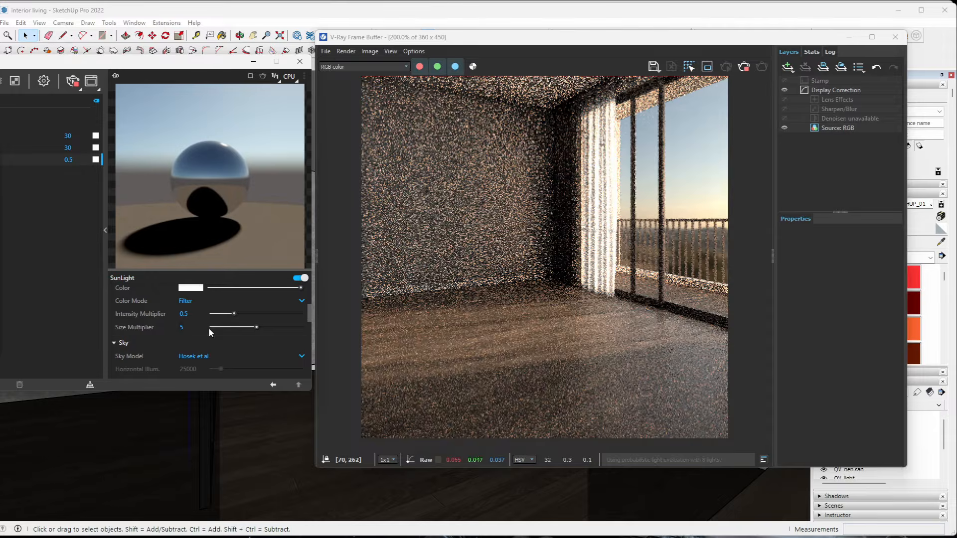
click(209, 328)
drag(194, 327, 174, 329)
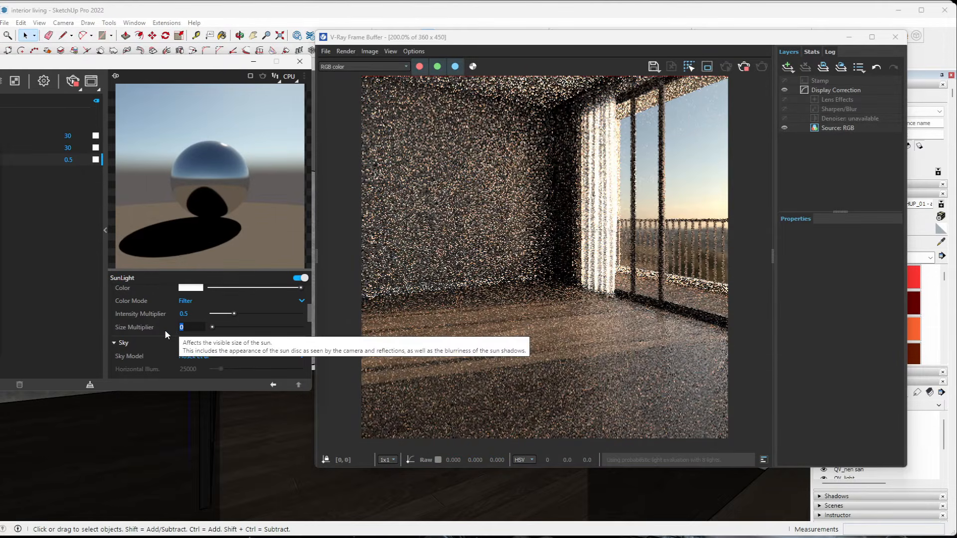
text(5)
key(Return)
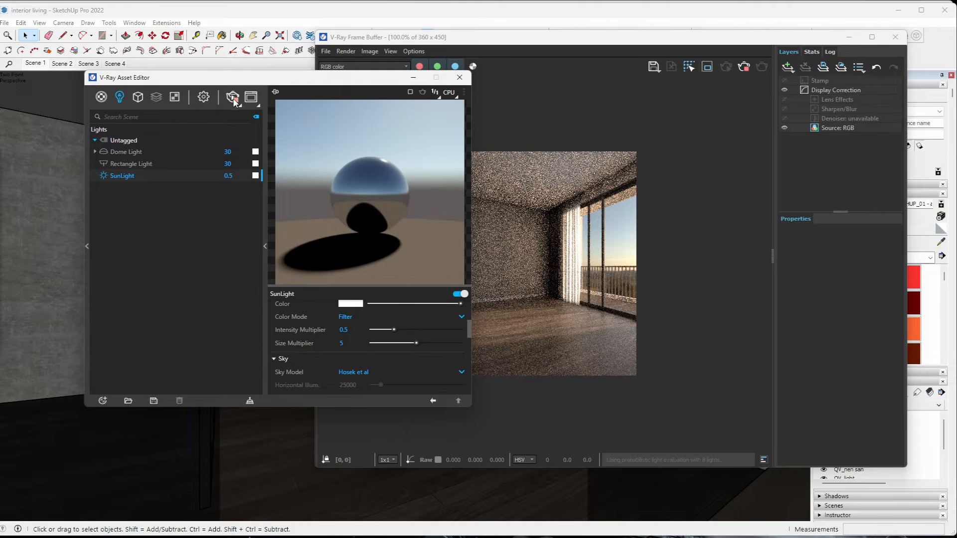
click(458, 78)
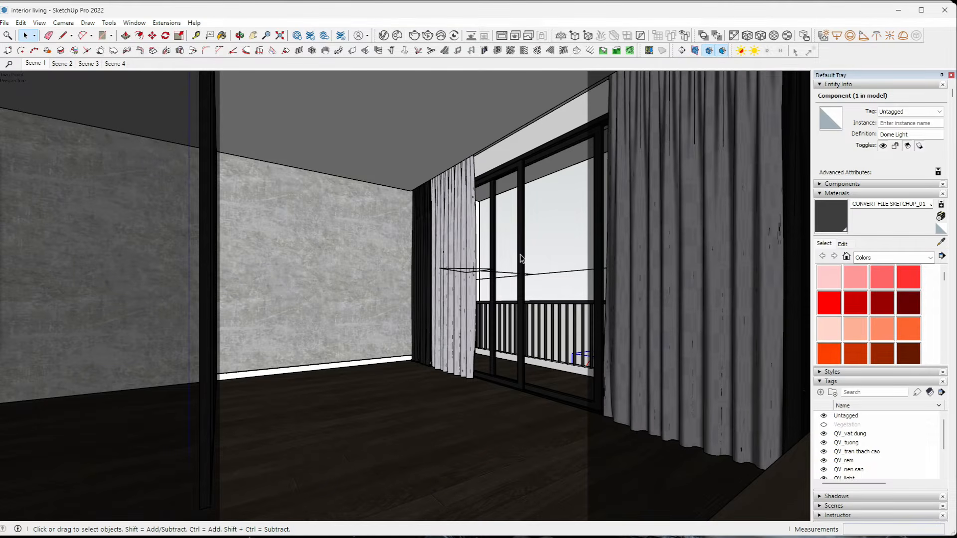
middle_drag(520, 255, 580, 263)
drag(581, 262, 430, 300)
mouse_move(578, 175)
mouse_down()
mouse_move(433, 240)
mouse_move(471, 255)
mouse_up()
click(35, 65)
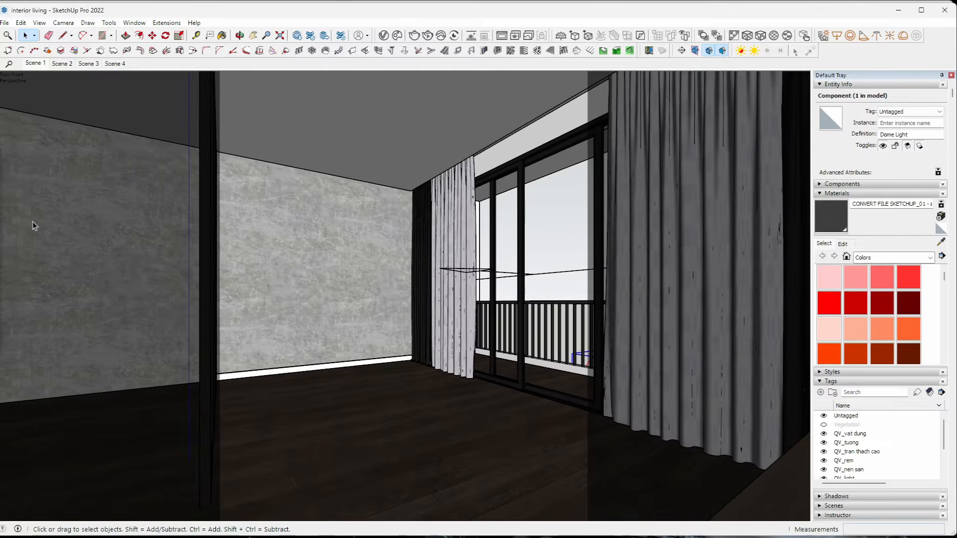
click(1, 200)
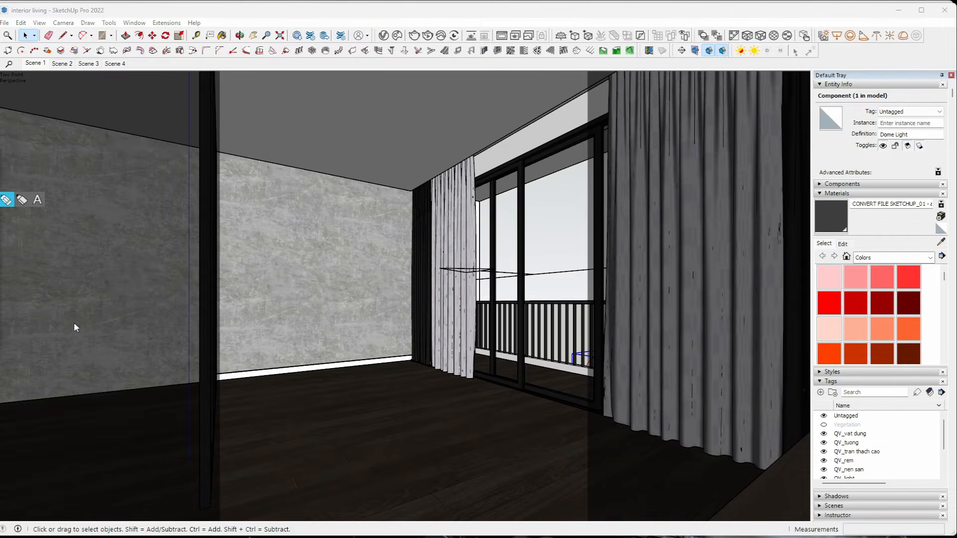
drag(49, 338, 329, 323)
mouse_move(274, 313)
mouse_down()
mouse_move(320, 348)
mouse_move(313, 356)
mouse_up()
drag(32, 157, 293, 207)
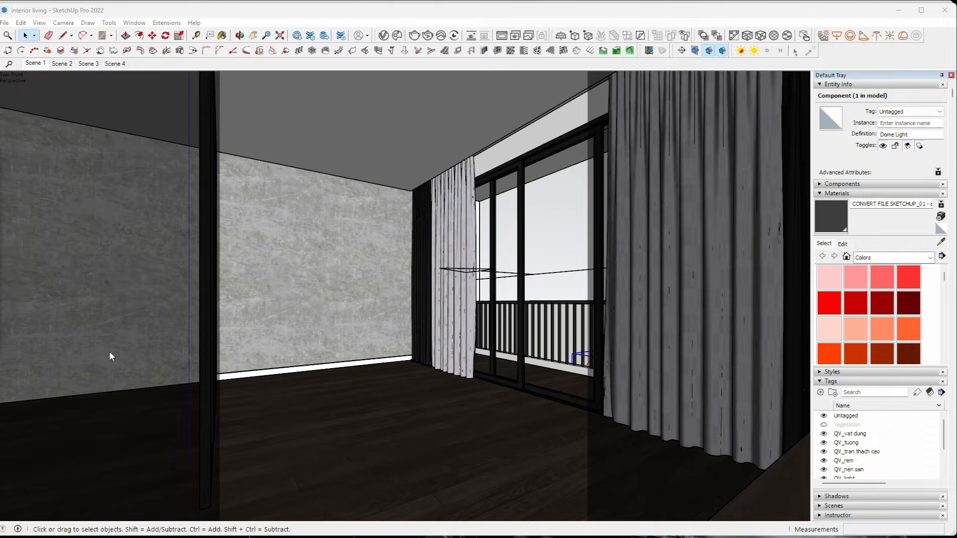
drag(58, 338, 231, 317)
Step: Examine the ceiling over the wardrobe and entrance hallway, the glass partition and the concrete wall for fill light placement
middle_drag(355, 319, 449, 324)
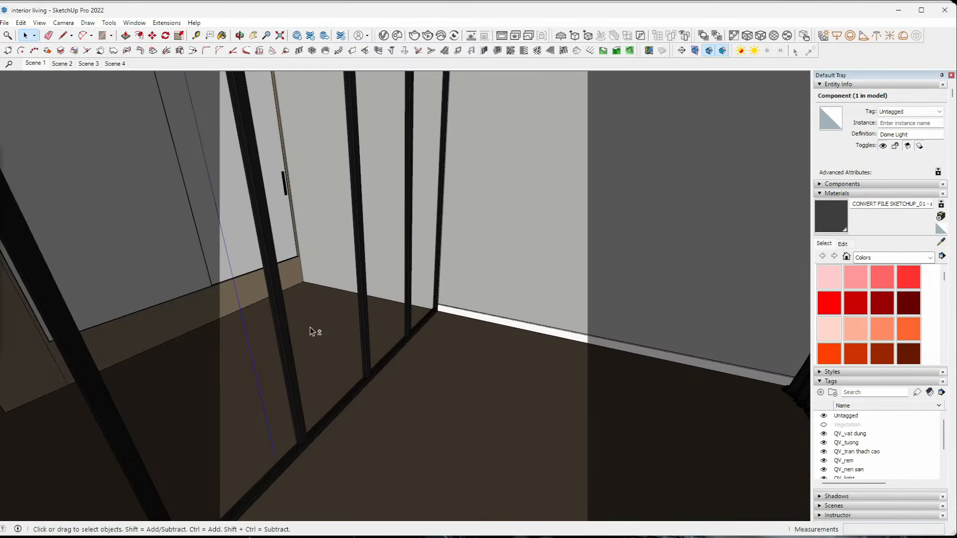
mouse_move(310, 327)
middle_down()
mouse_move(561, 359)
mouse_move(573, 259)
middle_up()
mouse_move(351, 206)
middle_down()
mouse_move(393, 181)
mouse_move(405, 214)
mouse_move(521, 197)
middle_up()
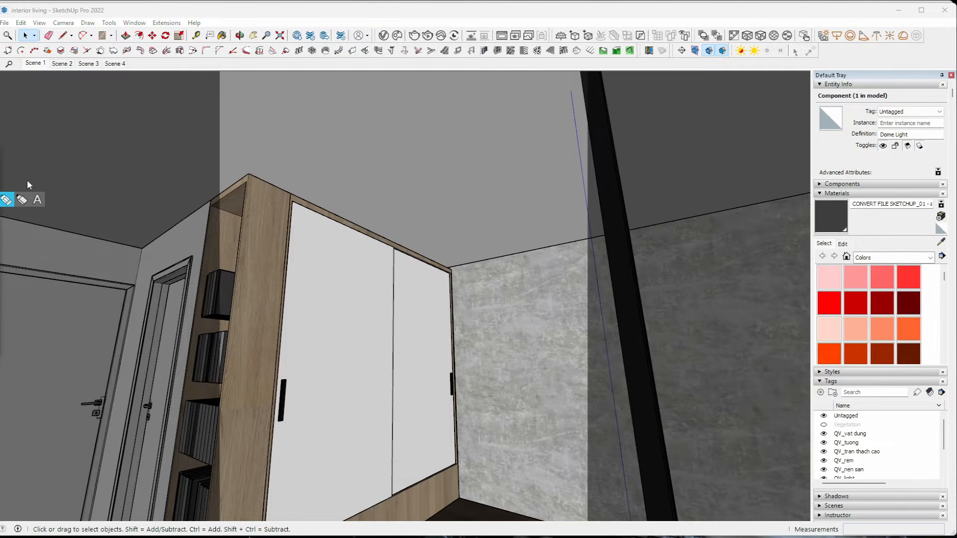
mouse_move(562, 170)
mouse_down()
mouse_move(503, 85)
mouse_move(321, 155)
mouse_move(543, 188)
mouse_move(566, 172)
mouse_up()
drag(440, 281, 426, 281)
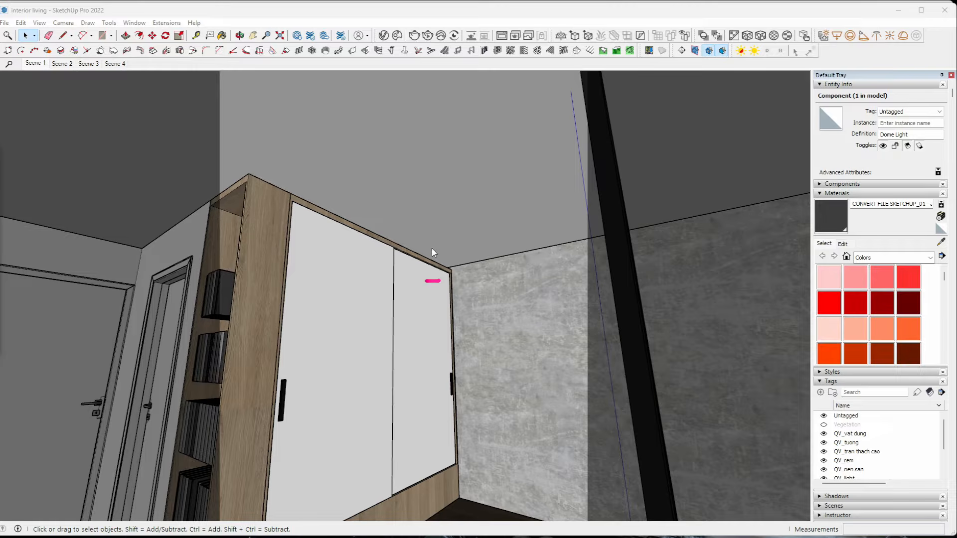
drag(429, 153, 439, 294)
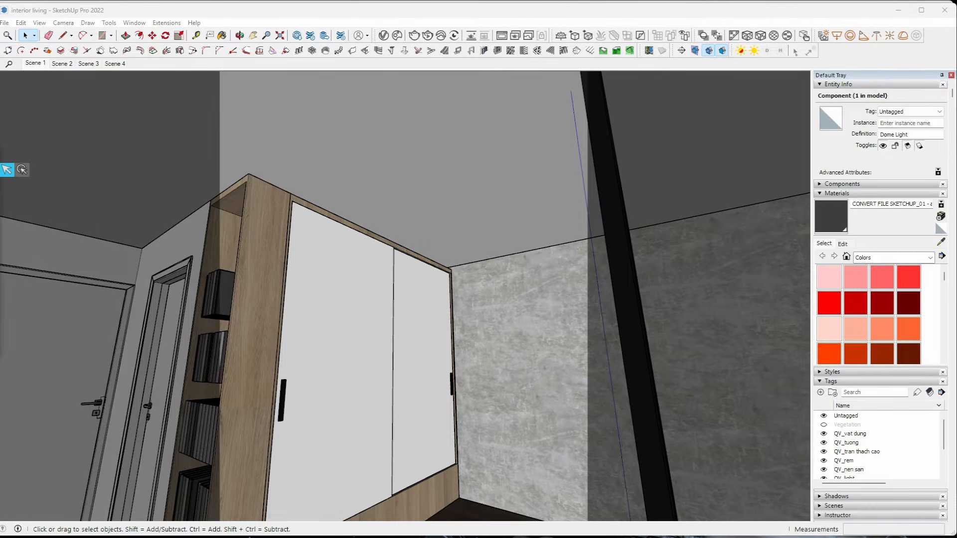
mouse_move(400, 299)
middle_down()
mouse_move(217, 330)
mouse_move(520, 315)
mouse_move(534, 304)
middle_up()
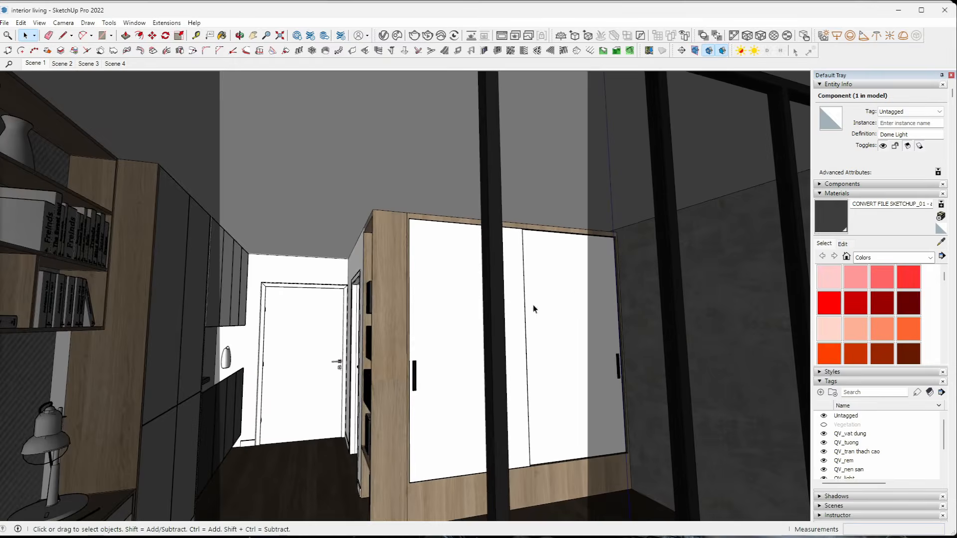
click(1, 200)
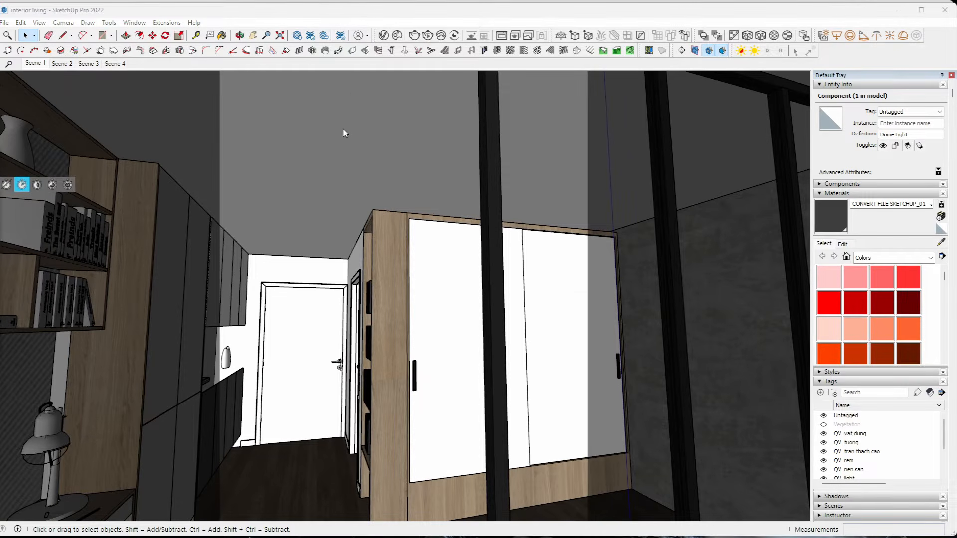
drag(348, 89, 215, 131)
drag(339, 262, 357, 96)
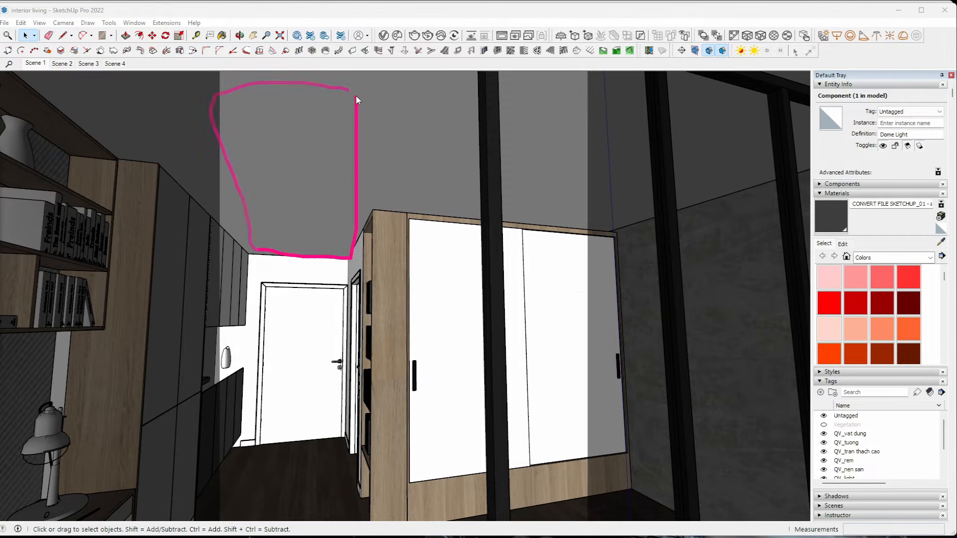
drag(284, 188, 271, 343)
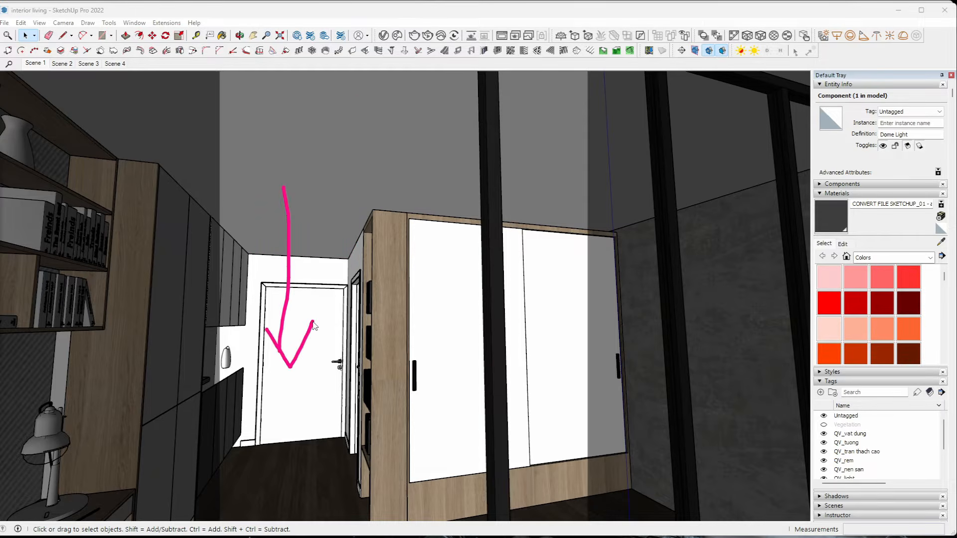
mouse_move(1, 169)
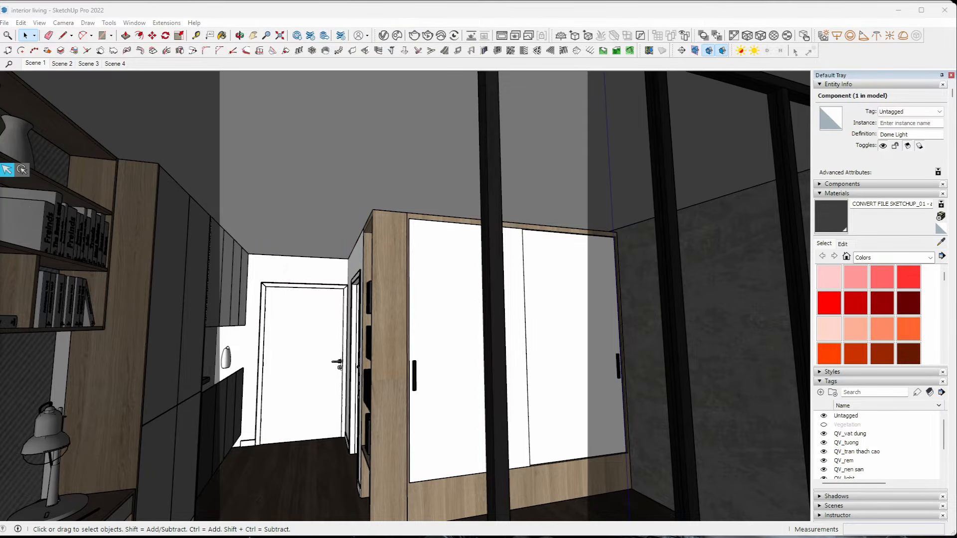
middle_drag(470, 369, 452, 335)
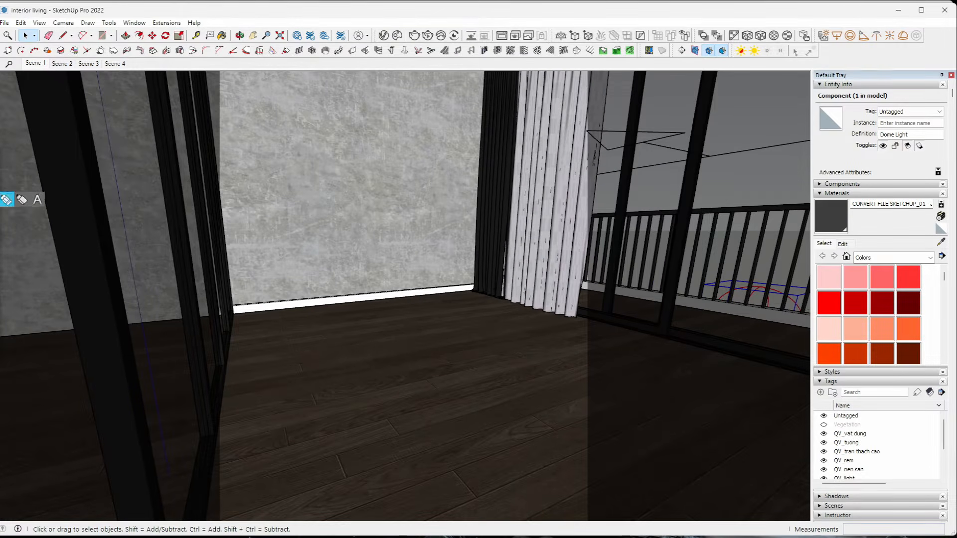
click(39, 202)
drag(72, 382, 341, 256)
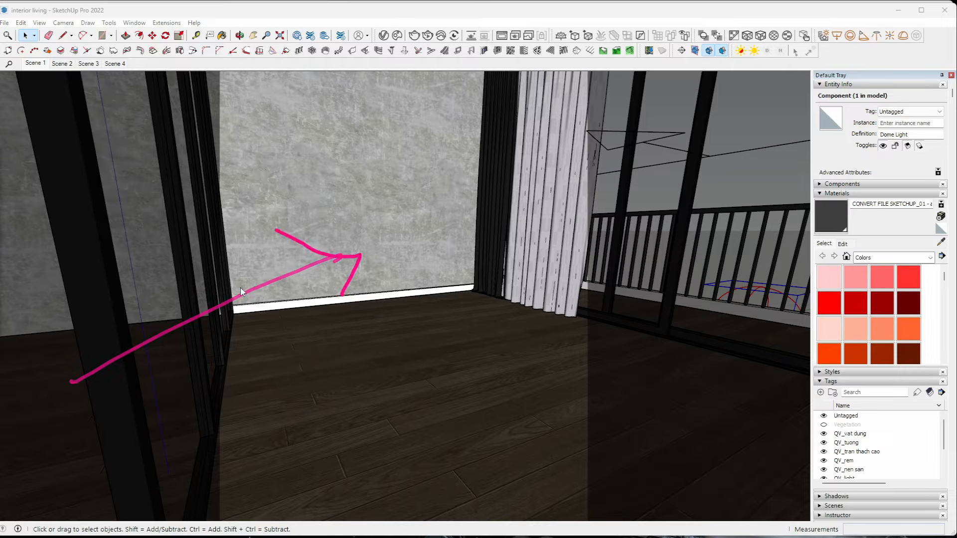
middle_drag(445, 340, 376, 278)
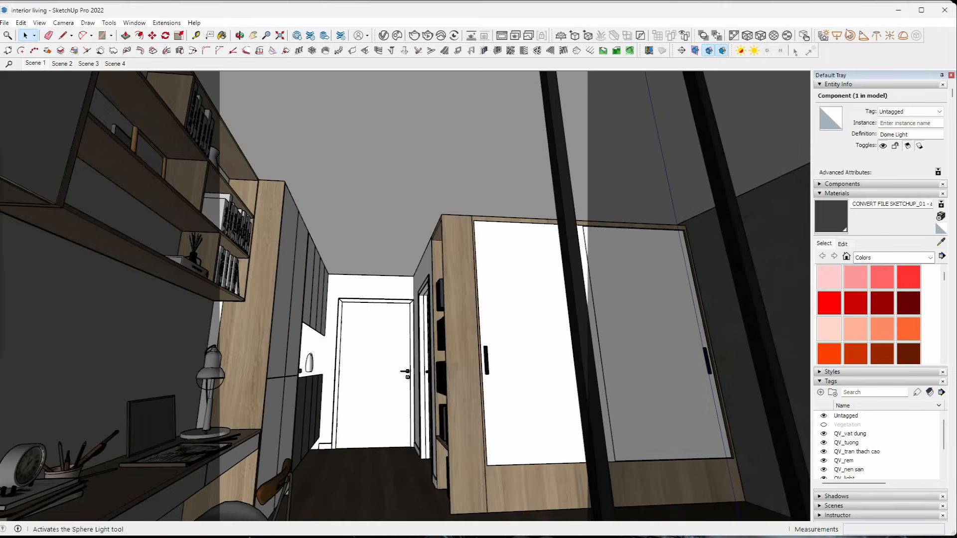
Step: In the options of Rectangle Light#1, make the light invisible and stop it from affecting reflections
click(384, 36)
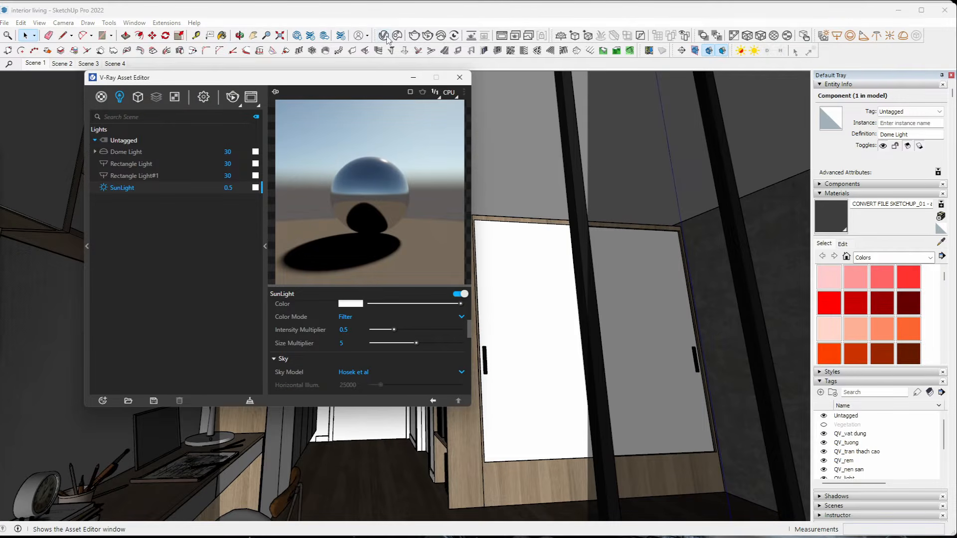
drag(219, 78, 331, 52)
click(363, 284)
scroll(607, 319, down, 2)
scroll(607, 322, down, 1)
click(429, 352)
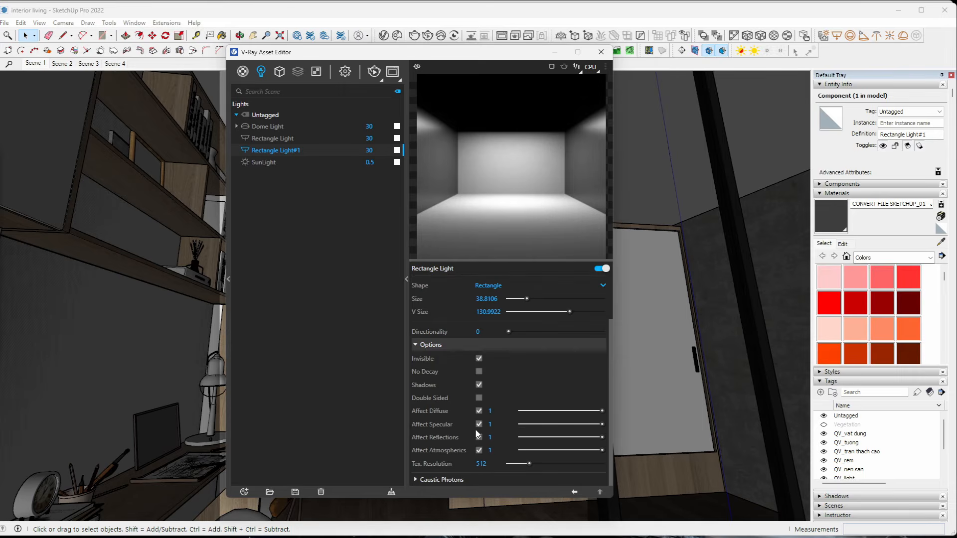
Step: Place a copy of the hallway rectangle light in front of the wardrobe, rotated to run along its sliding doors
click(601, 53)
key(q)
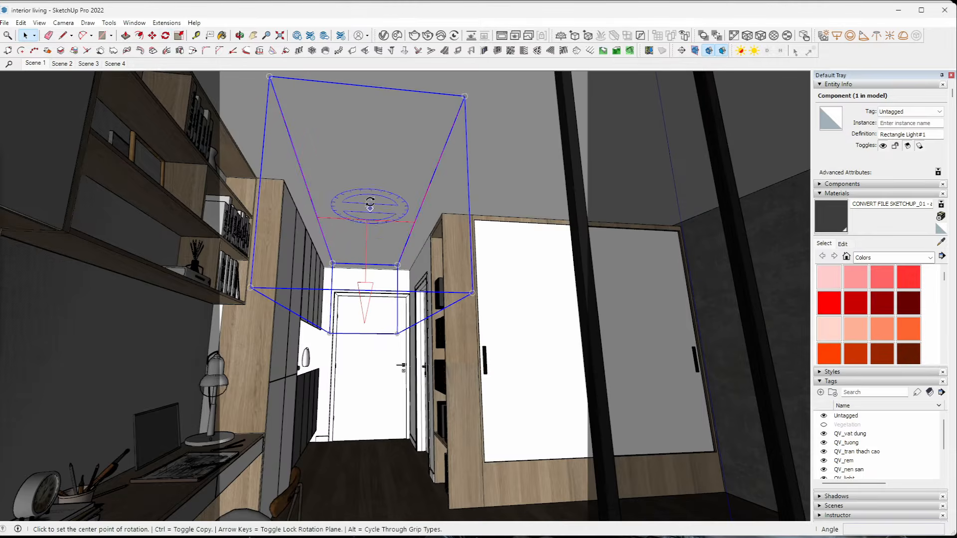
middle_drag(401, 180, 678, 232)
click(395, 229)
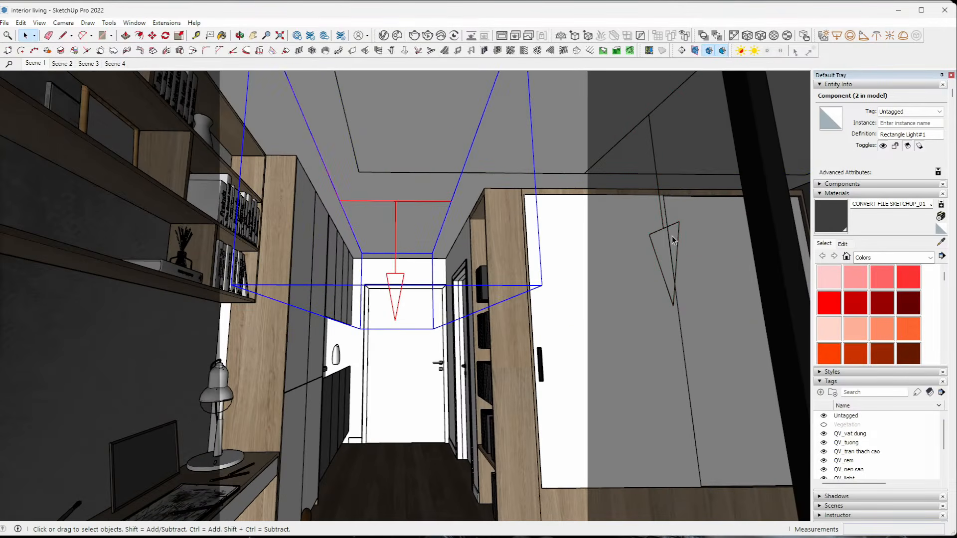
Step: Make the hallway rectangle light unique and bring up its settings in the Asset Editor
click(655, 158)
click(396, 236)
right_click(395, 214)
click(426, 243)
click(383, 36)
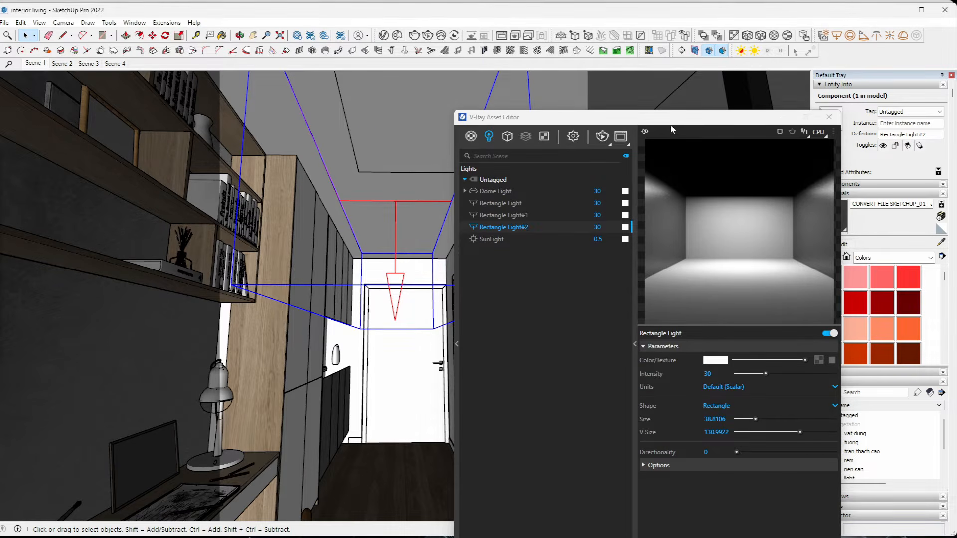
mouse_move(670, 125)
mouse_down()
mouse_move(515, 124)
mouse_move(302, 88)
mouse_move(334, 107)
mouse_move(391, 110)
mouse_up()
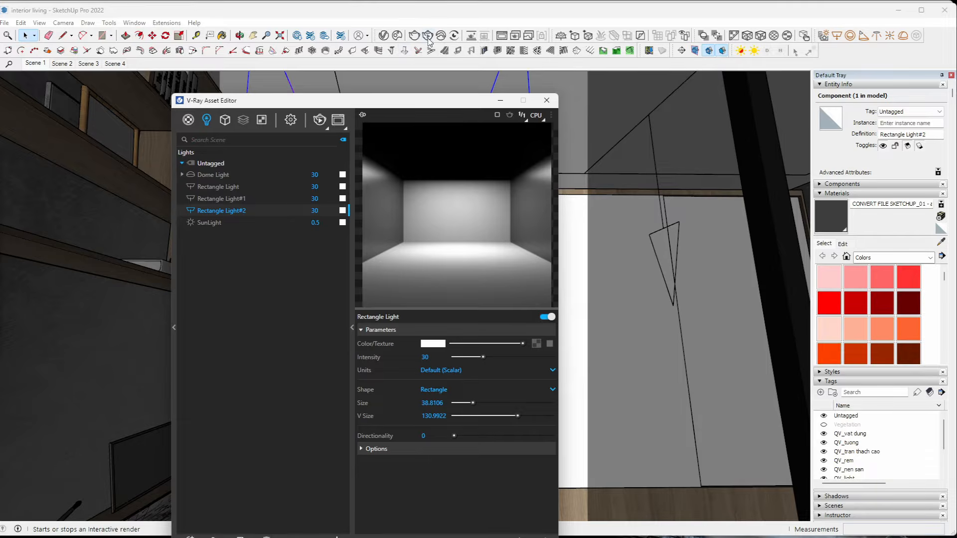
Step: Render Scene 1 interactively and switch Rectangle Light#1 and Rectangle Light#2 off and on to compare their effect
click(39, 65)
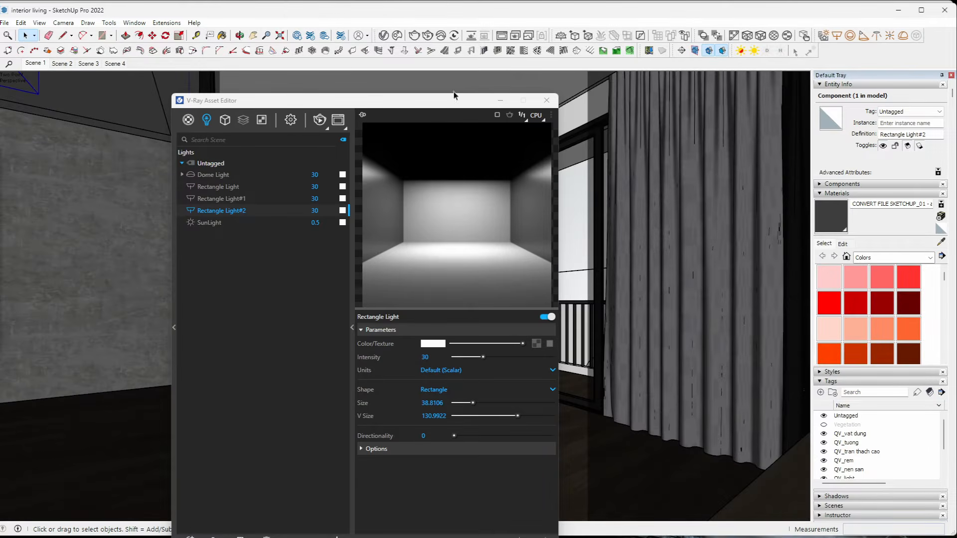
click(429, 40)
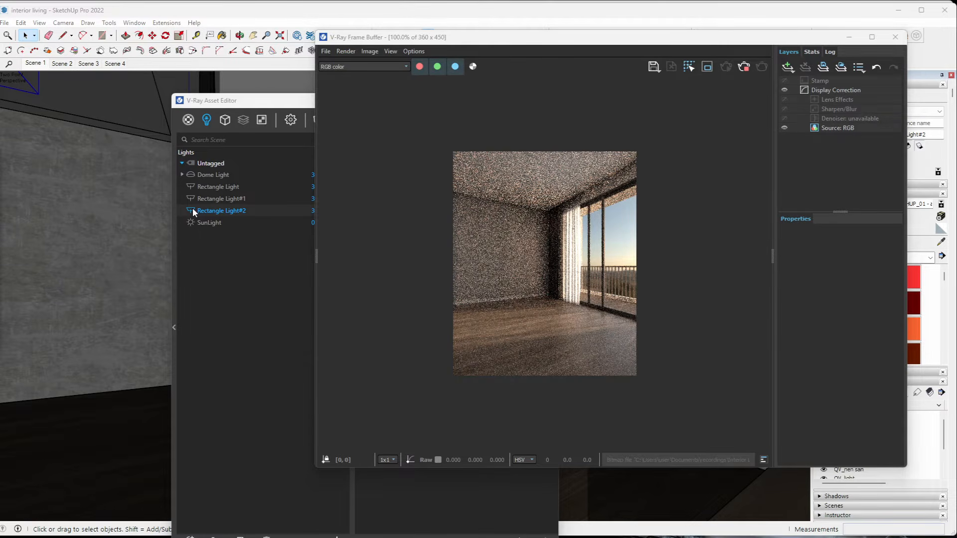
click(195, 212)
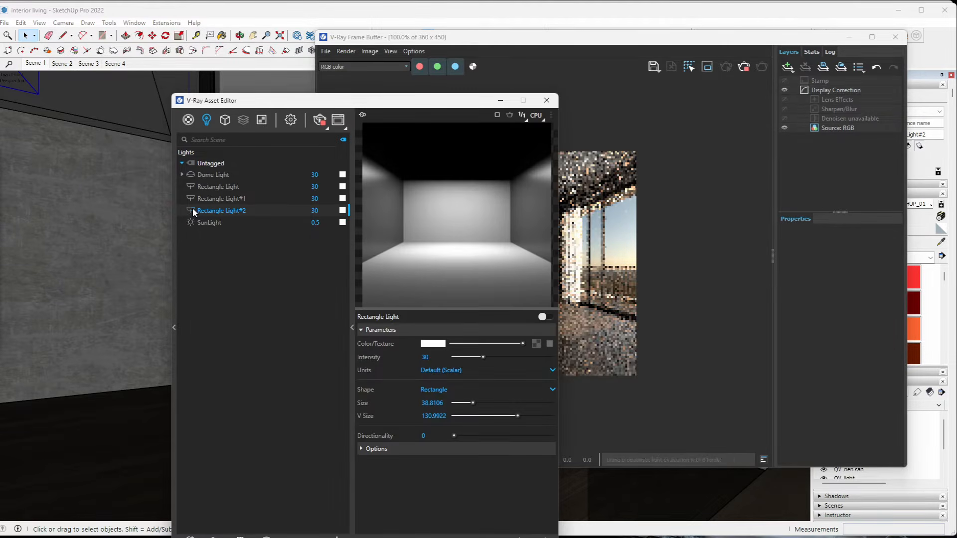
drag(429, 101, 257, 59)
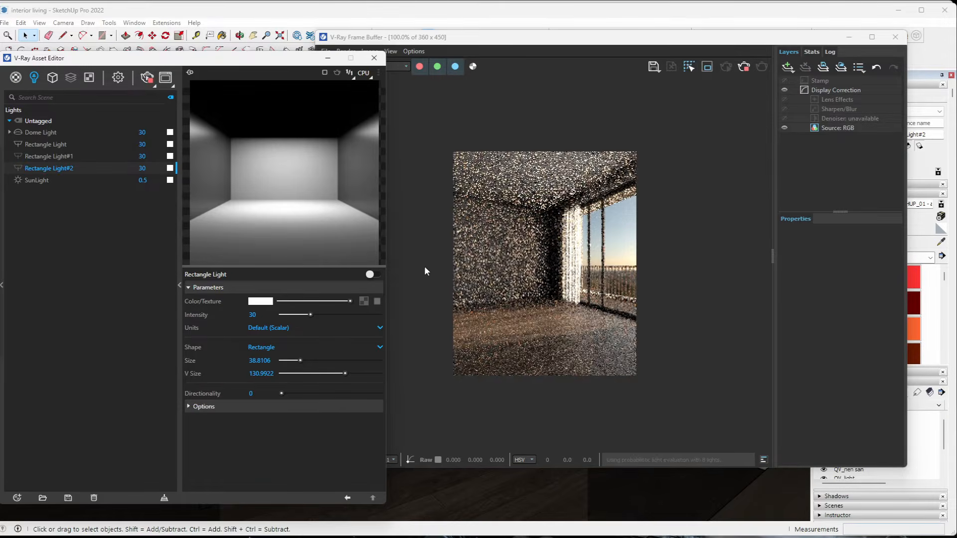
click(18, 158)
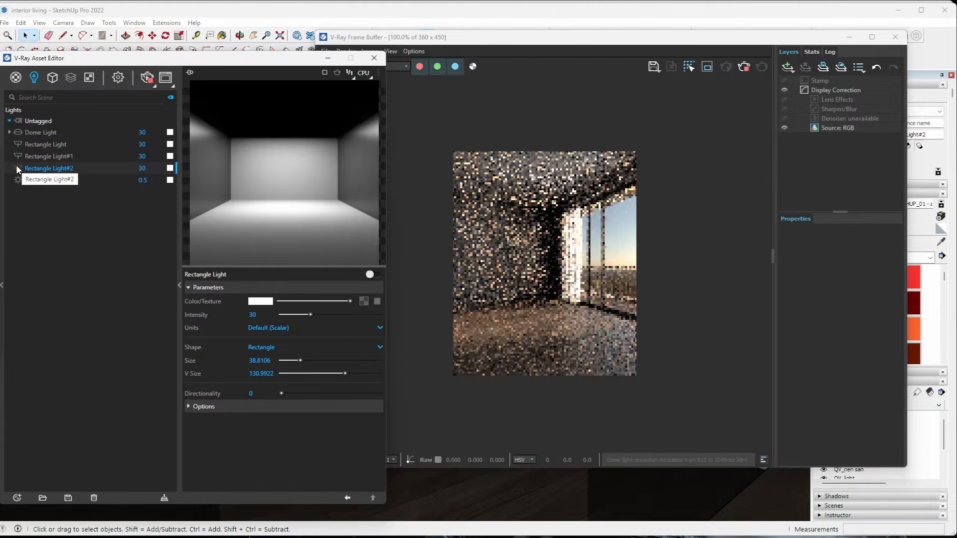
click(18, 168)
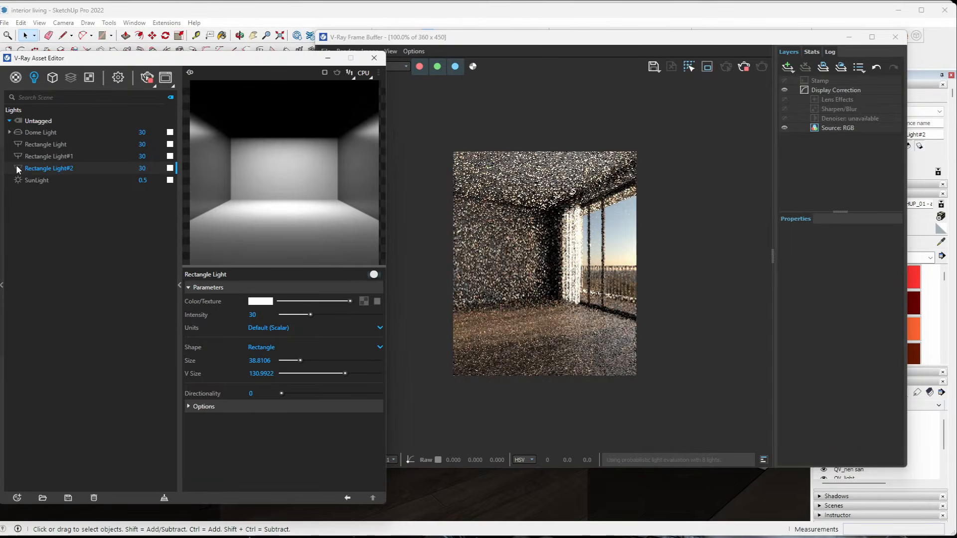
Step: Set the intensity of both Rectangle Light#1 and Rectangle Light#2 to 50
double_click(144, 157)
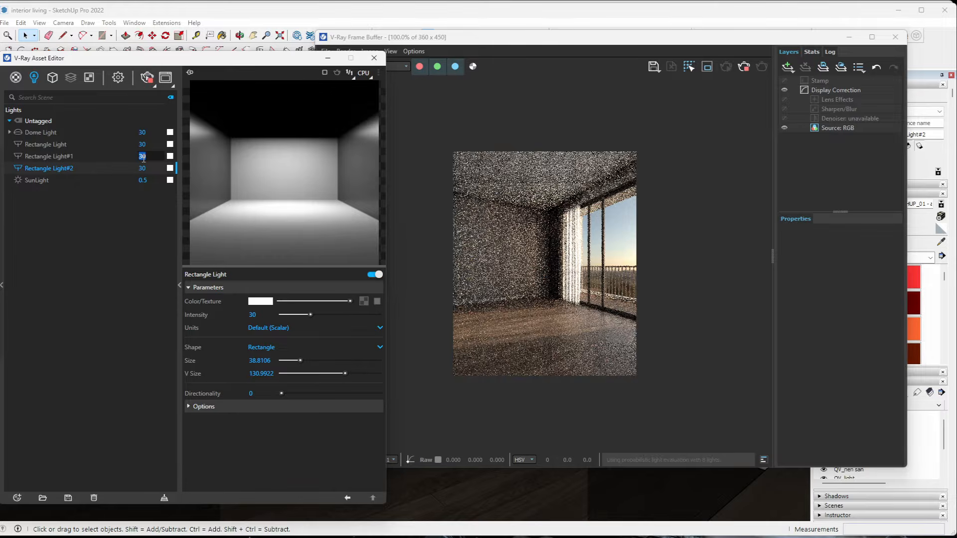
text(5)
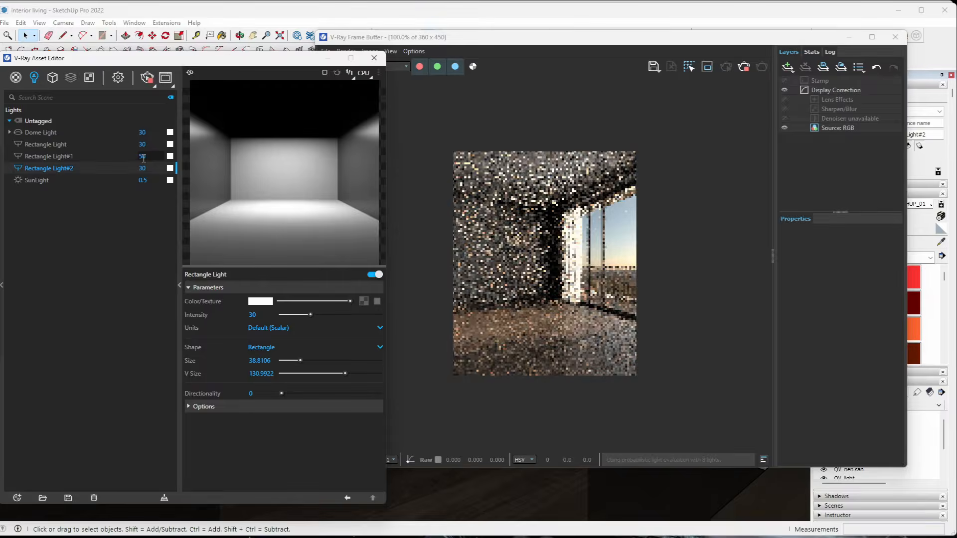
click(142, 168)
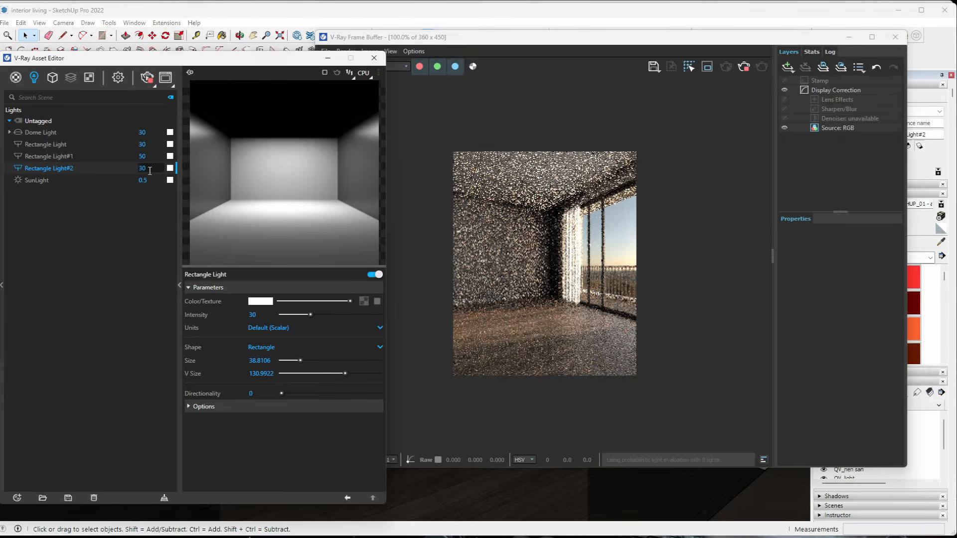
text(50)
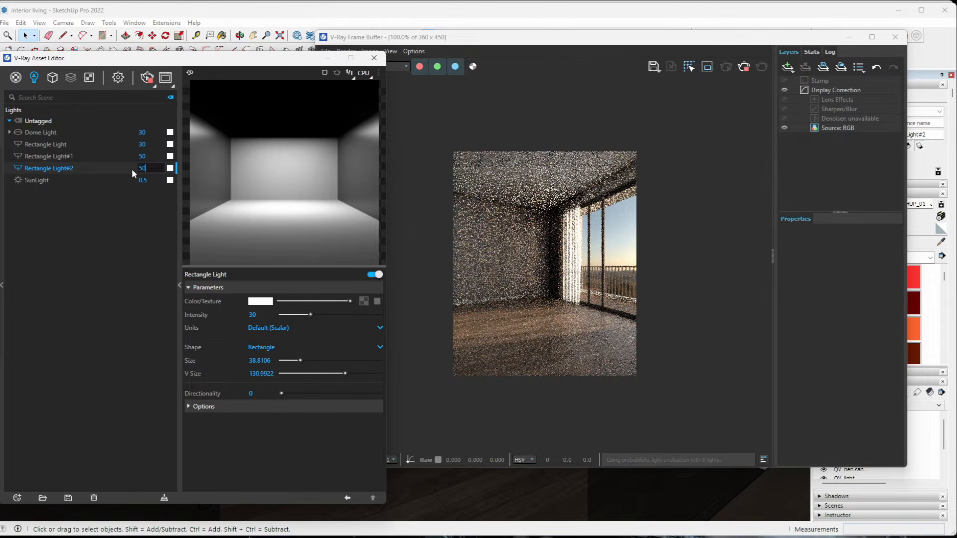
key(Return)
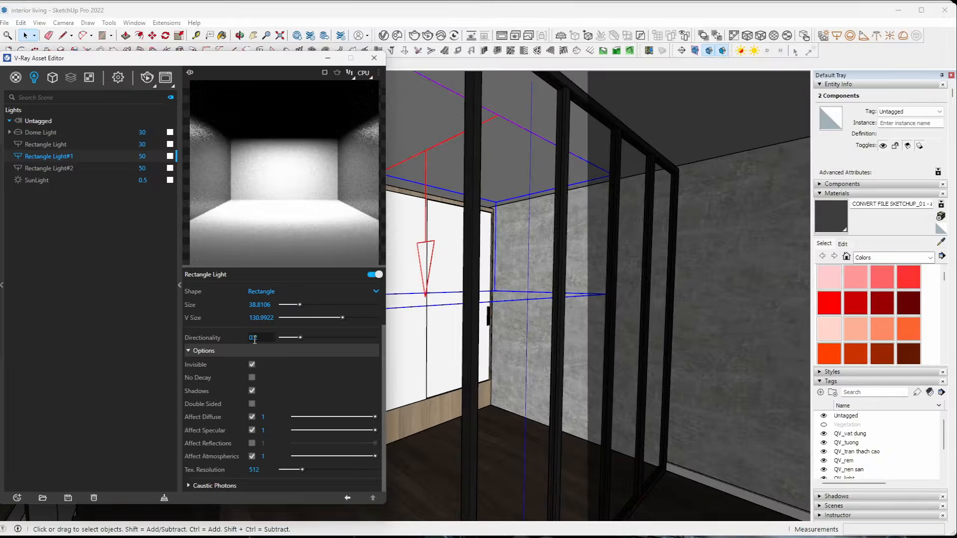
Step: Close the Asset Editor, return to Scene 1 and run another interactive render
click(383, 60)
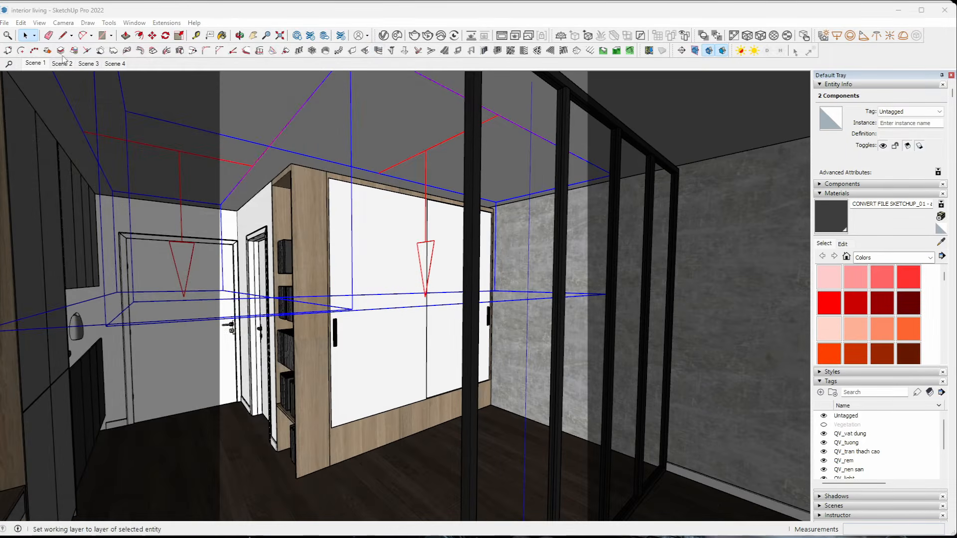
click(34, 63)
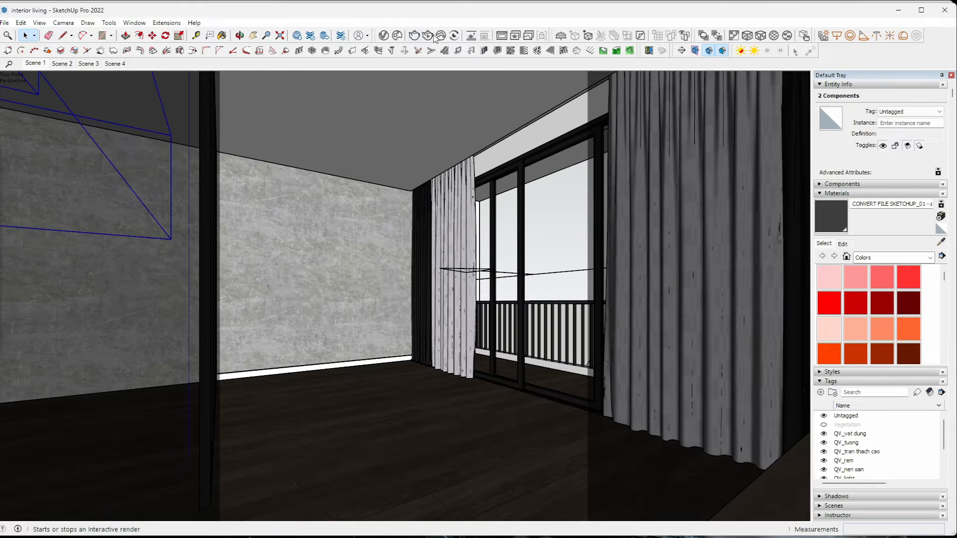
click(435, 38)
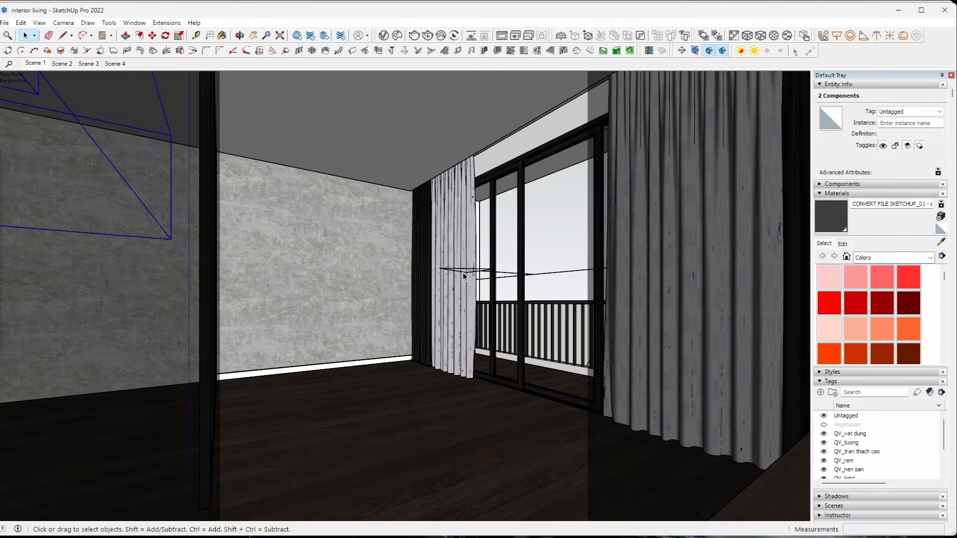
Step: Examine the balcony door opening and curtains, and how light from there reaches the partition and wardrobe
click(3, 200)
mouse_move(562, 257)
mouse_down()
mouse_move(421, 249)
mouse_move(445, 269)
mouse_move(565, 264)
mouse_up()
mouse_move(486, 246)
mouse_down()
mouse_move(405, 257)
mouse_move(498, 285)
mouse_up()
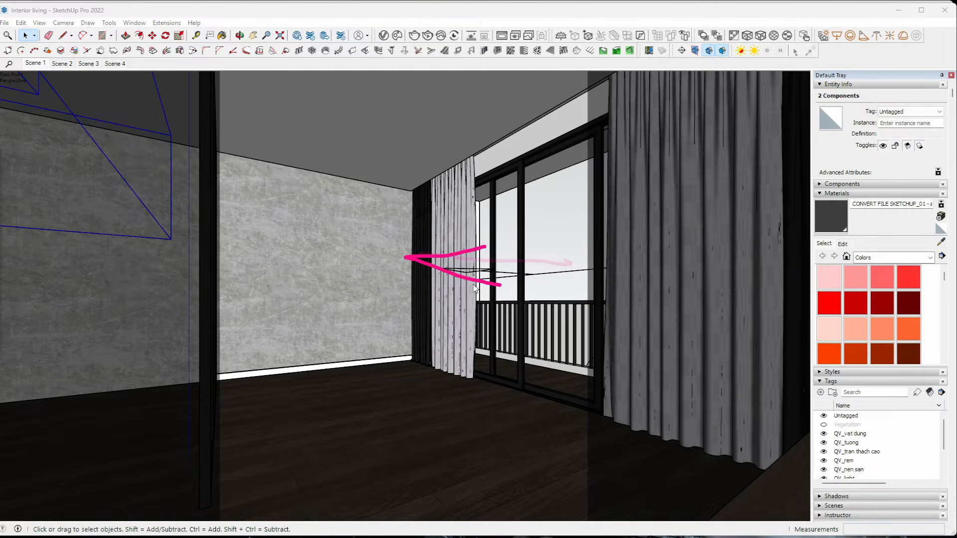
mouse_move(618, 122)
mouse_down()
mouse_move(461, 269)
mouse_move(649, 213)
mouse_move(623, 134)
mouse_up()
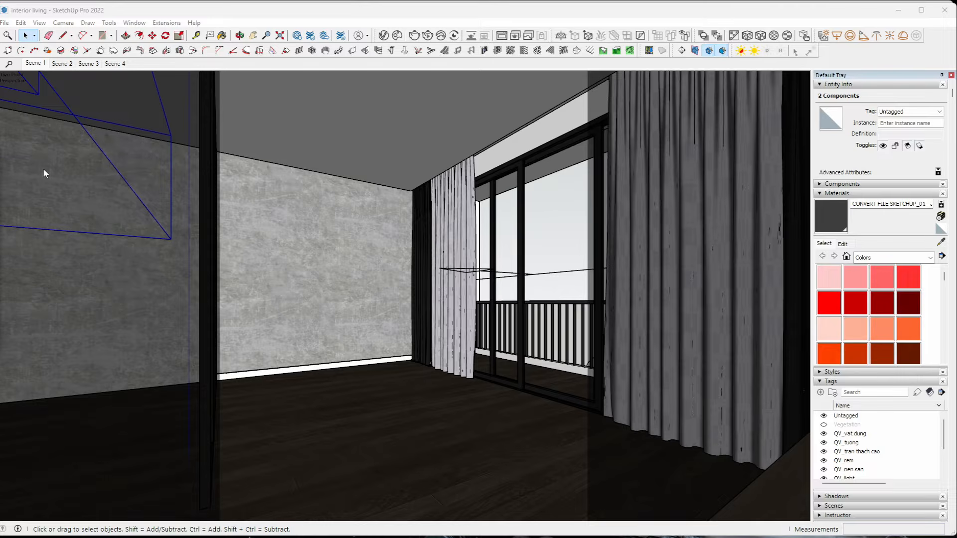
mouse_move(422, 288)
middle_down()
mouse_move(327, 323)
mouse_move(151, 361)
mouse_move(38, 366)
middle_up()
scroll(297, 254, up, 1)
scroll(362, 261, up, 6)
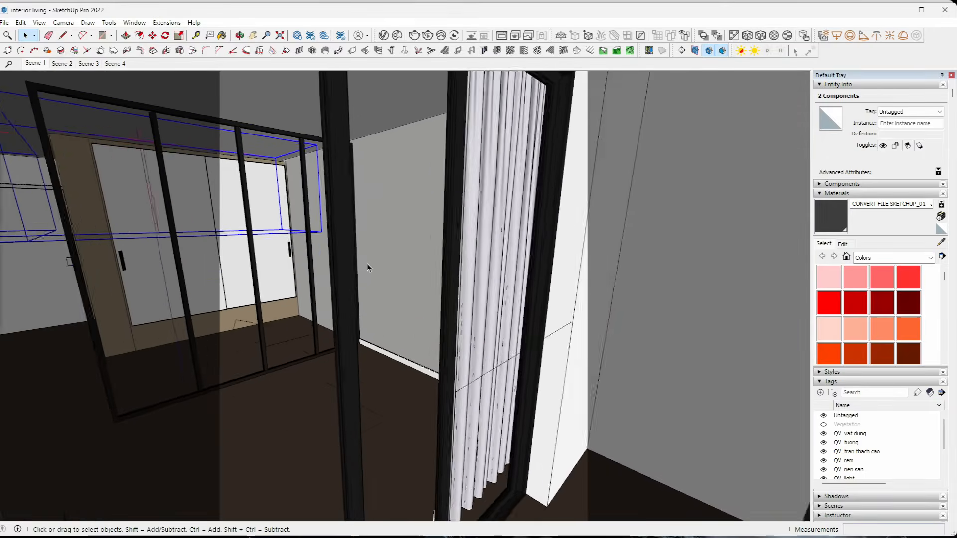
Step: Examine the concrete wall, wardrobe and hallway area and the downward direction of the two ceiling rectangle lights
mouse_move(452, 264)
middle_down()
mouse_move(453, 336)
mouse_move(712, 332)
middle_up()
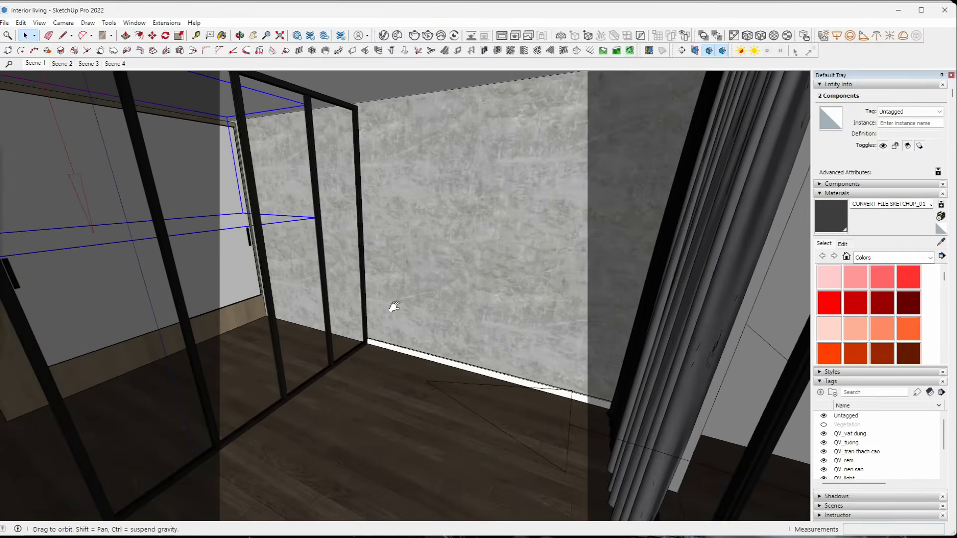
middle_drag(393, 308, 478, 312)
mouse_move(346, 259)
shift+middle_down()
mouse_move(385, 292)
mouse_move(329, 264)
mouse_move(331, 241)
mouse_move(319, 238)
shift+middle_up()
mouse_move(378, 299)
middle_down()
mouse_move(326, 309)
mouse_move(364, 239)
mouse_move(305, 299)
middle_up()
scroll(387, 148, down, 2)
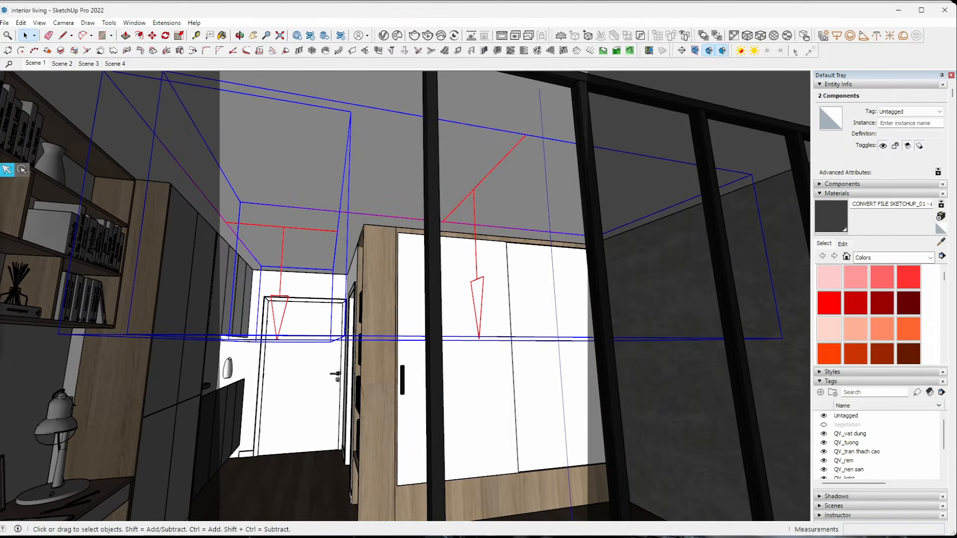
mouse_move(289, 206)
mouse_down()
mouse_move(295, 392)
mouse_move(304, 383)
mouse_up()
drag(399, 327, 421, 365)
mouse_move(509, 152)
mouse_down()
mouse_move(529, 360)
mouse_move(559, 338)
mouse_up()
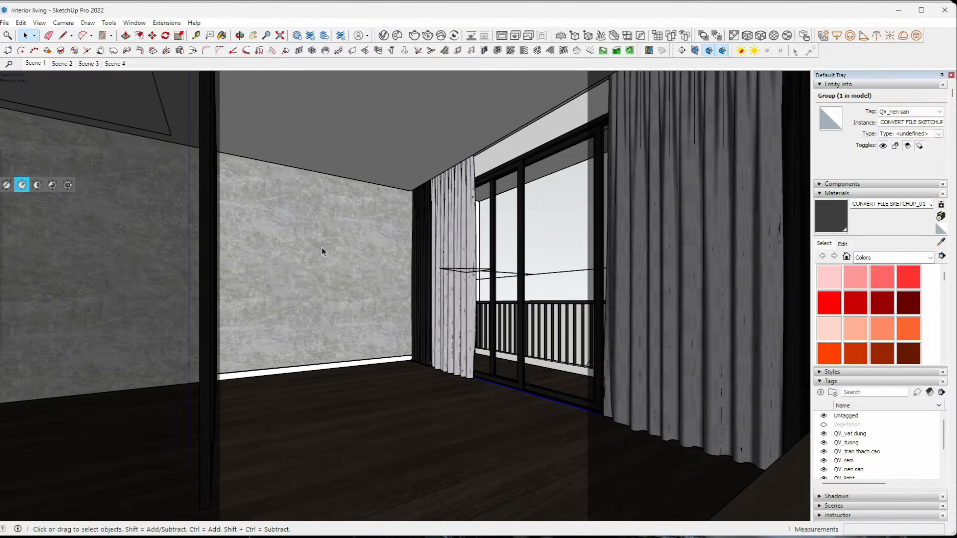
Step: Draw a long, narrow V-Ray rectangle light in the ceiling gap along the concrete wall
middle_drag(321, 247, 256, 229)
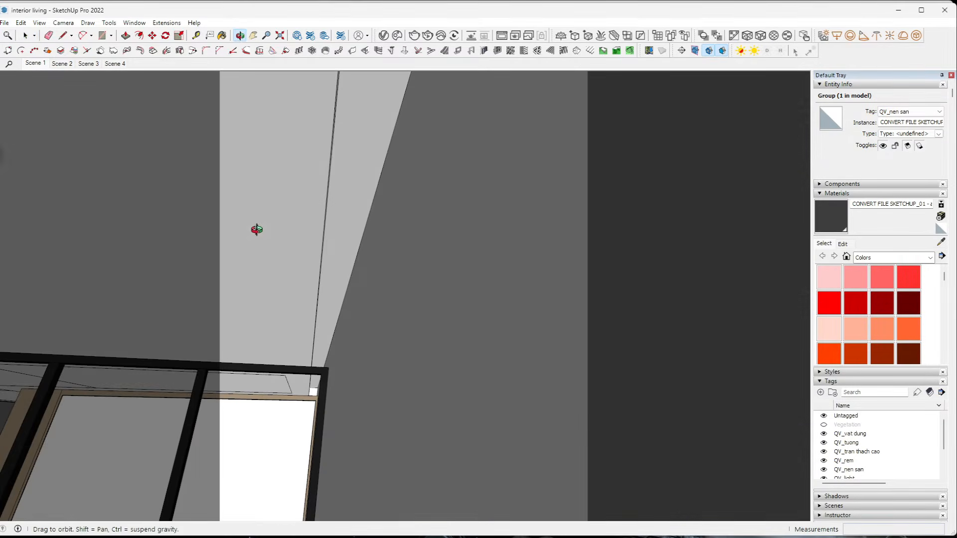
click(837, 36)
scroll(329, 356, up, 5)
middle_drag(337, 359, 341, 279)
click(552, 420)
scroll(365, 299, up, 3)
click(317, 302)
Step: Move the new rectangle light slightly within the ceiling gap and scale its length by about 1.06 towards the curtains
key(m)
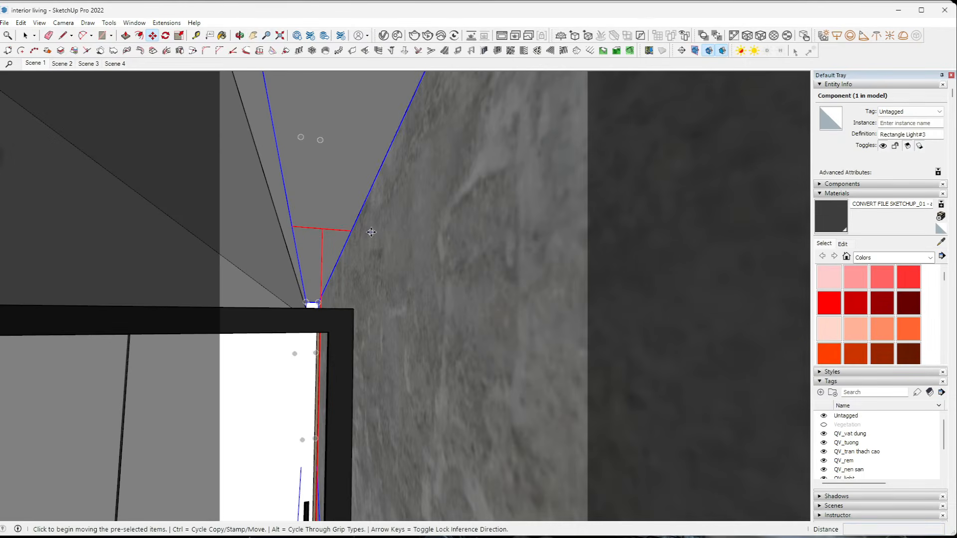
click(371, 232)
click(363, 232)
middle_drag(363, 232, 491, 254)
key(s)
click(629, 270)
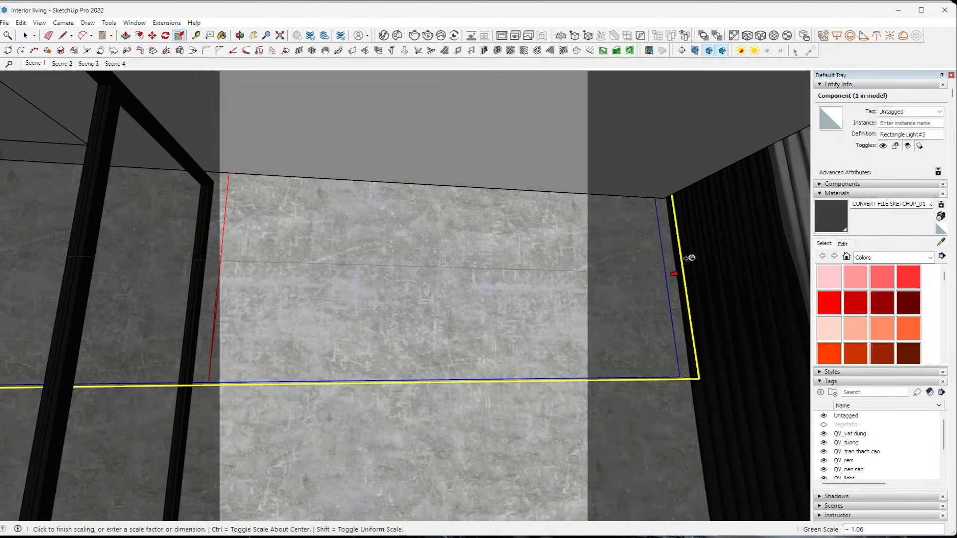
click(690, 258)
key(space)
scroll(348, 184, down, 5)
middle_drag(348, 184, 614, 127)
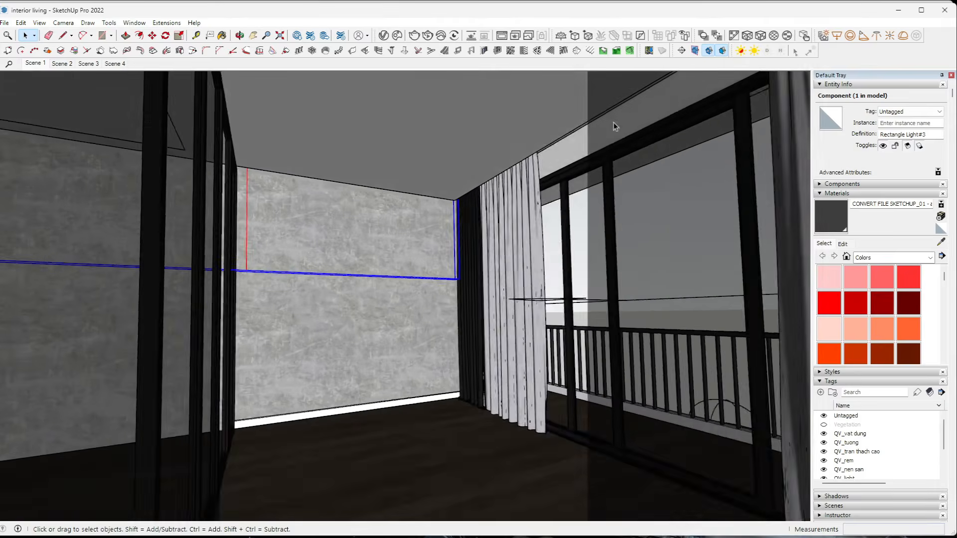
Step: Set the intensity of Rectangle Light#3 to 50 and review its options, such as Invisible
click(383, 36)
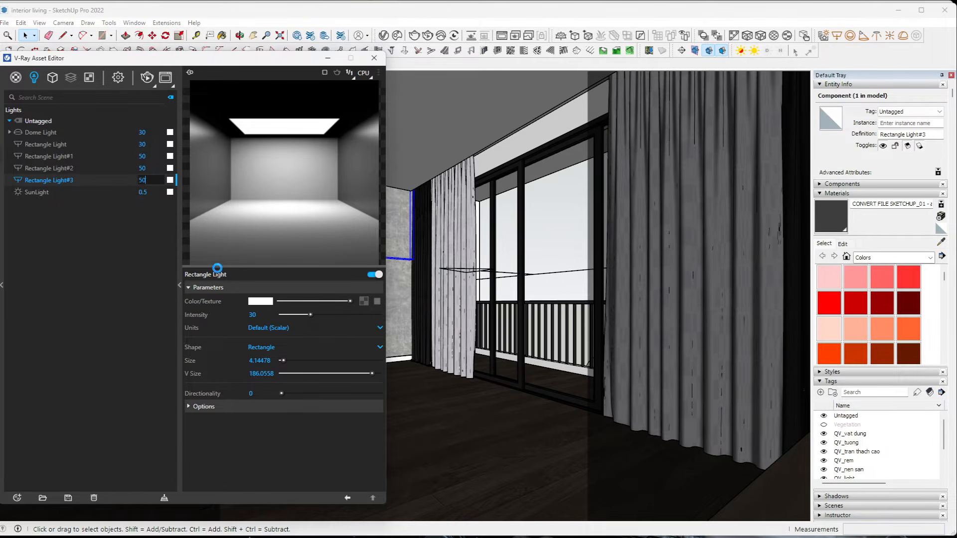
key(Return)
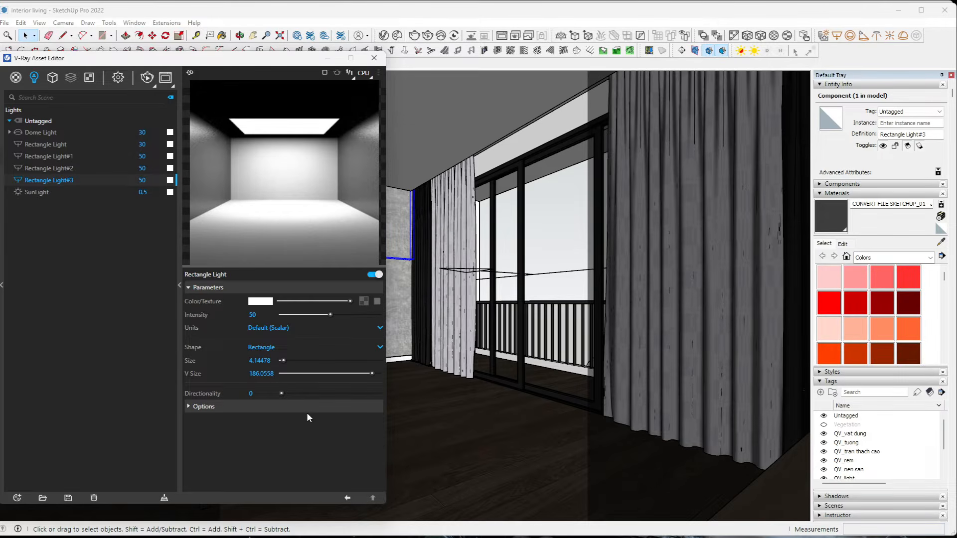
click(307, 405)
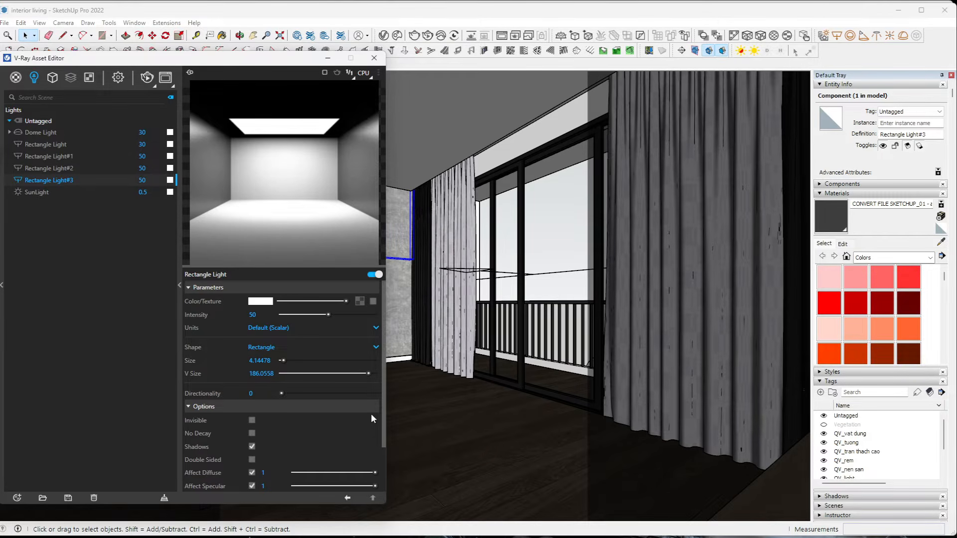
drag(383, 366, 384, 388)
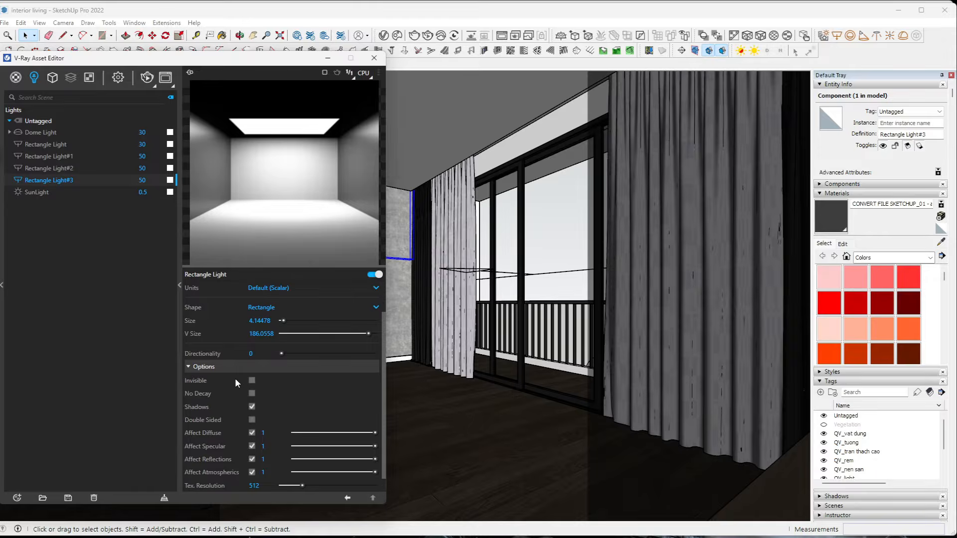
mouse_move(234, 380)
drag(384, 346, 384, 286)
Step: Give Rectangle Light#3 a warm colour with a temperature of 3000 K
click(261, 301)
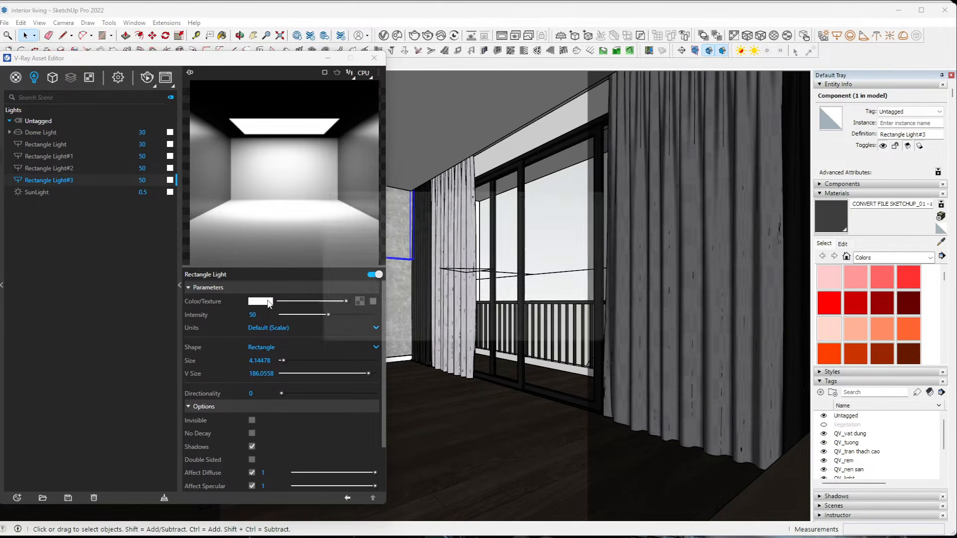
drag(466, 189, 564, 159)
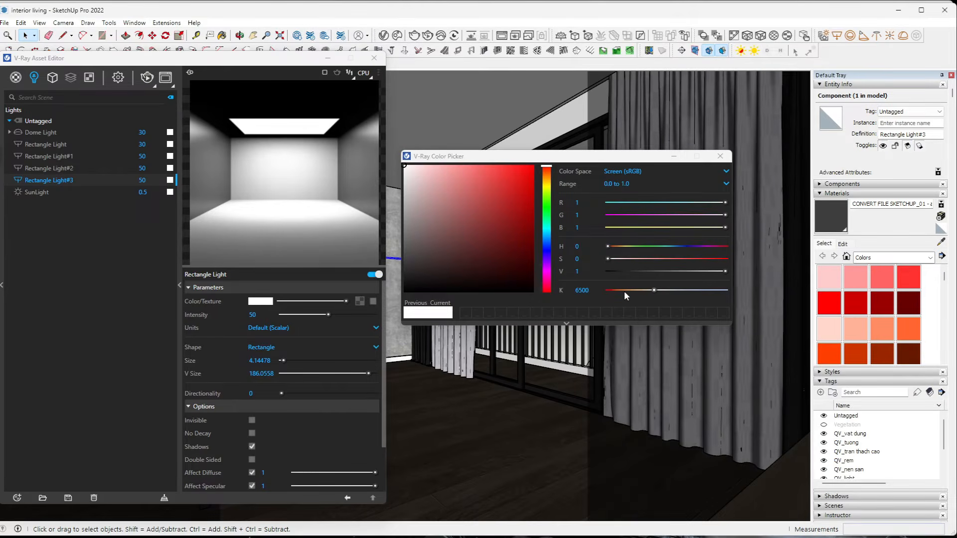
click(623, 290)
drag(591, 291, 568, 294)
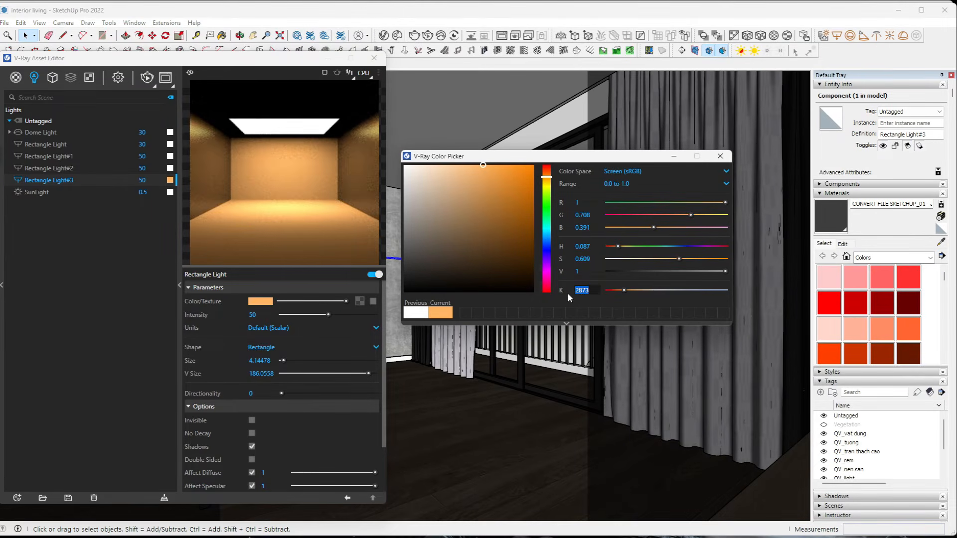
text(3000)
key(Return)
Step: Set the directionality of Rectangle Light#3 to 0.2 and close the Asset Editor and colour picker
click(266, 393)
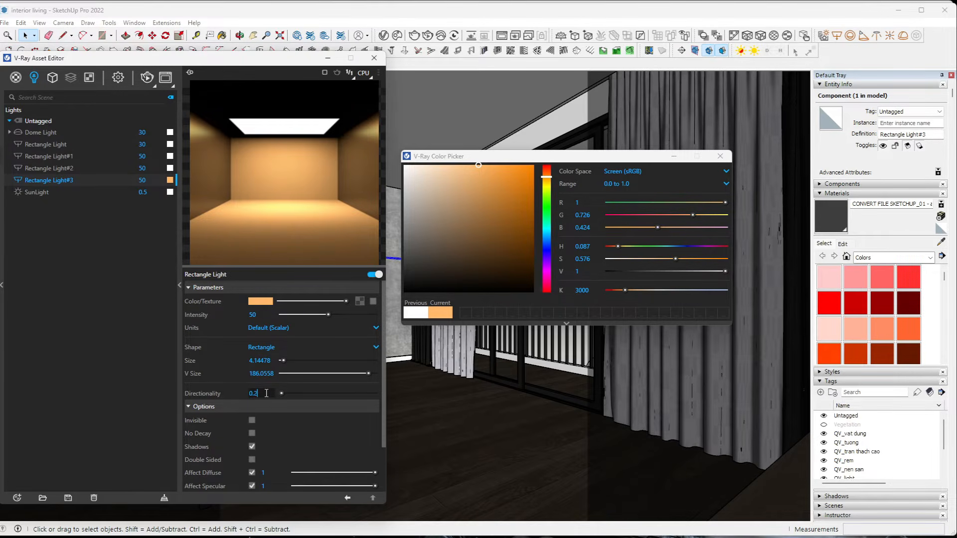
key(Return)
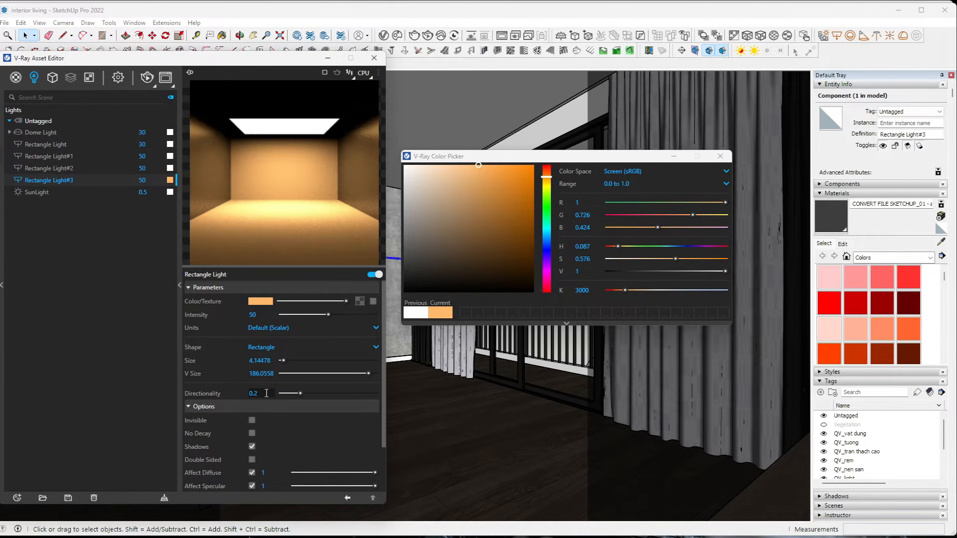
click(374, 59)
click(721, 156)
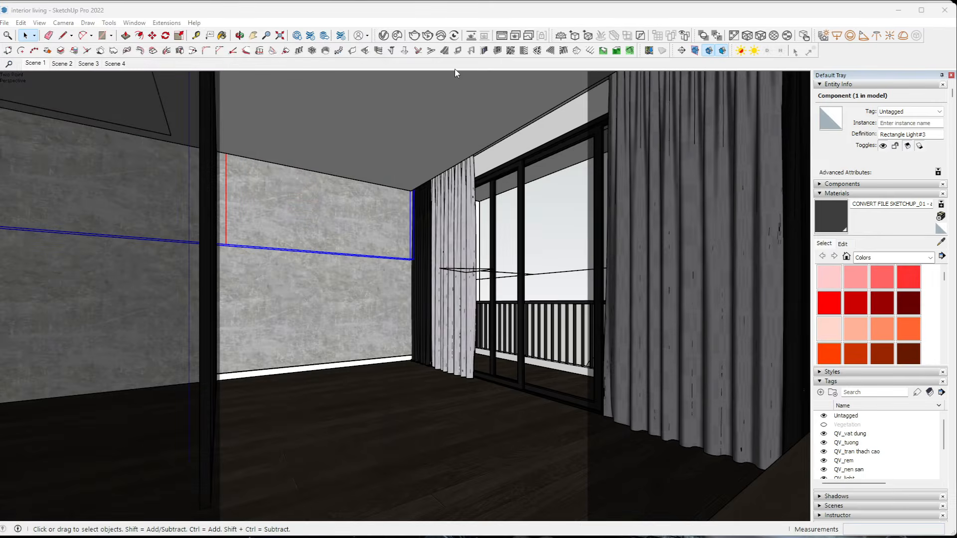
Step: Run an interactive render to check the warm ceiling light along the concrete wall, and close the frame buffer
click(427, 37)
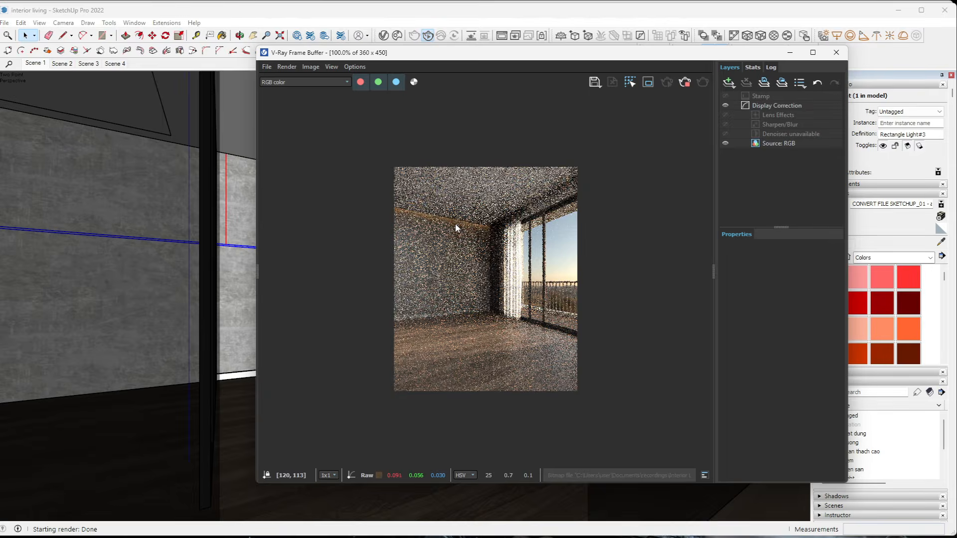
scroll(455, 222, up, 1)
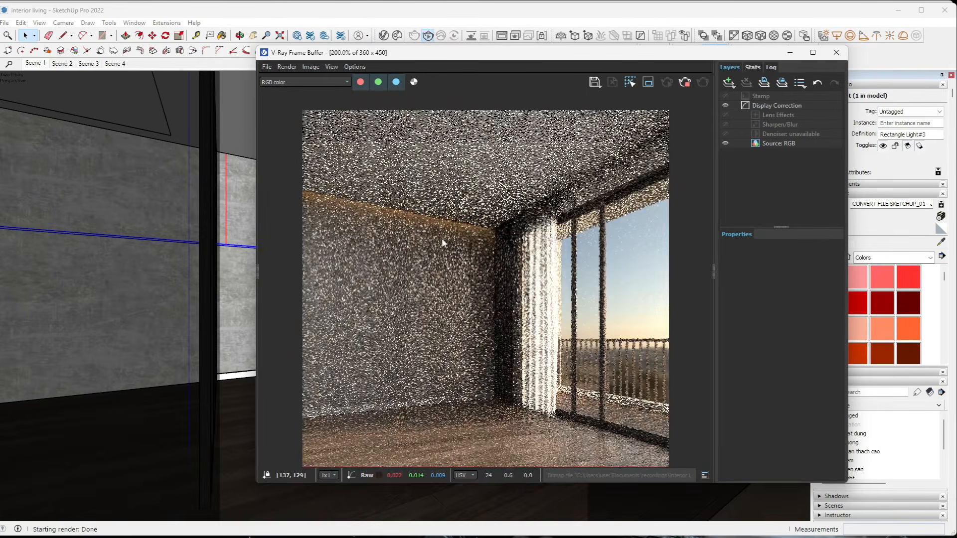
scroll(442, 238, down, 1)
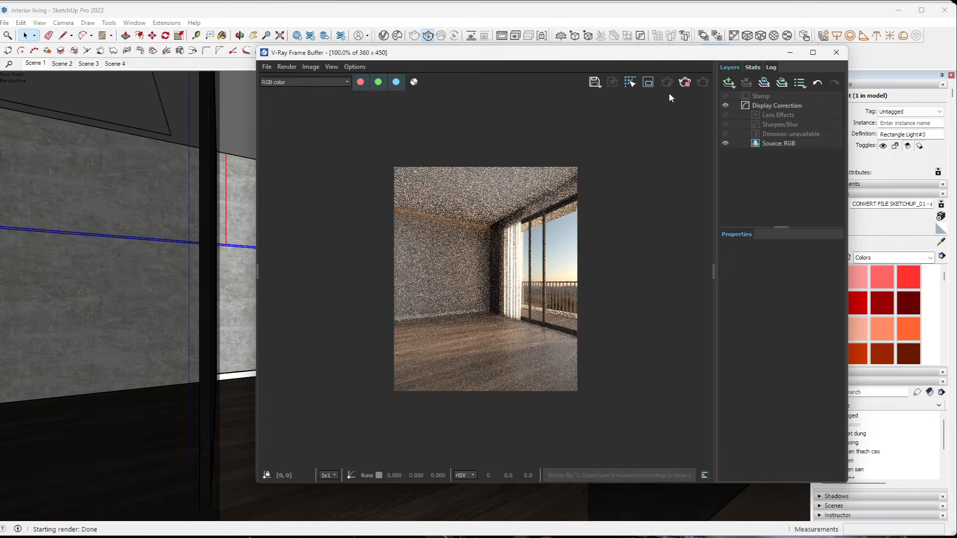
click(835, 54)
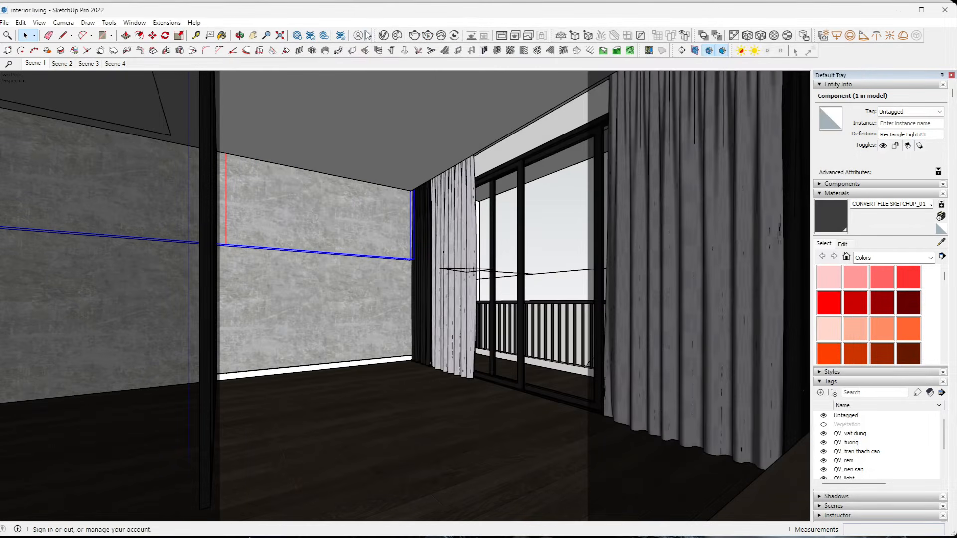
Step: Set the intensity of Rectangle Light#3 to 80 in the Asset Editor and close it
click(397, 35)
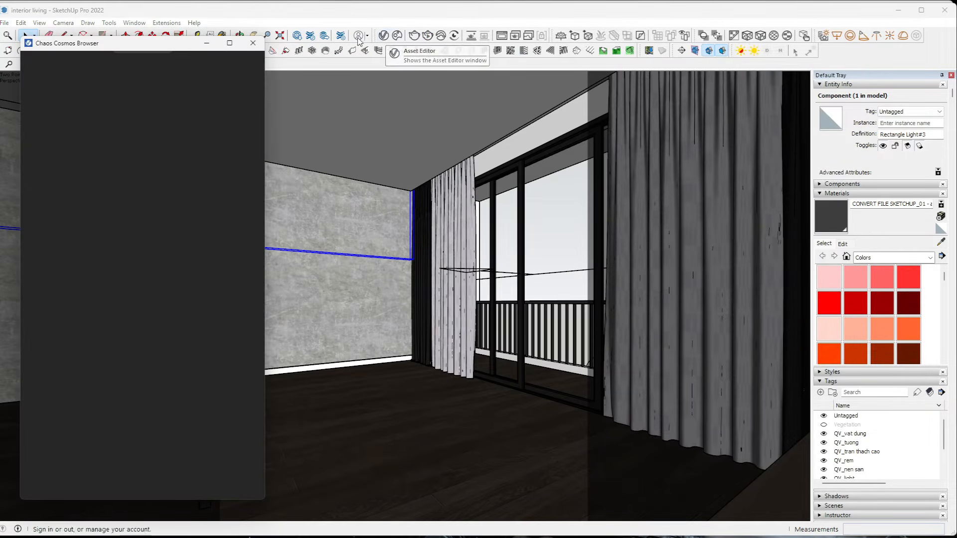
click(253, 43)
click(382, 37)
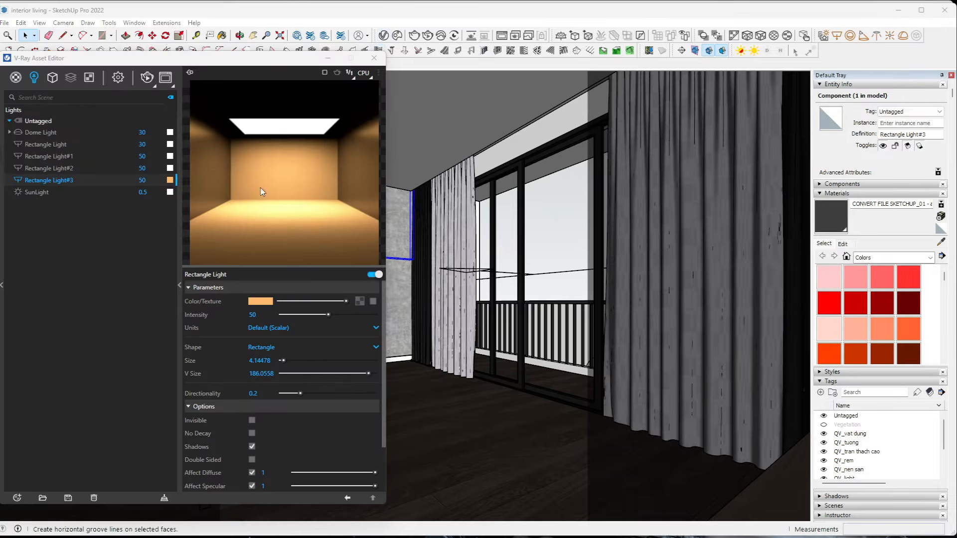
click(147, 181)
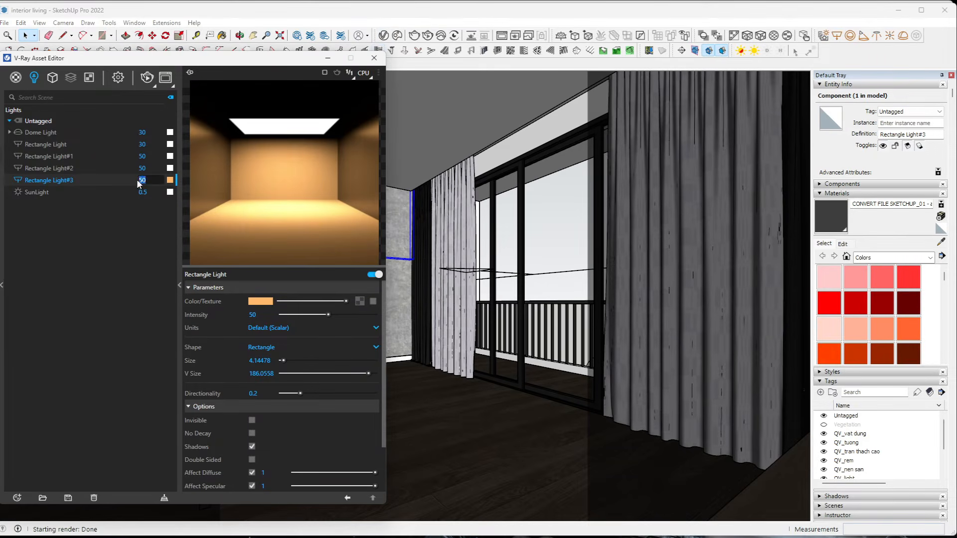
text(80)
key(Return)
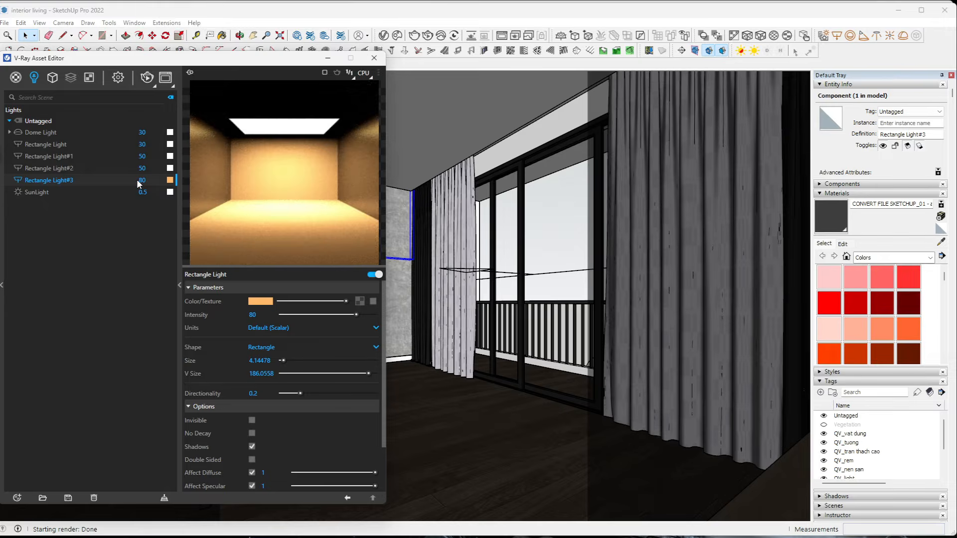
click(374, 58)
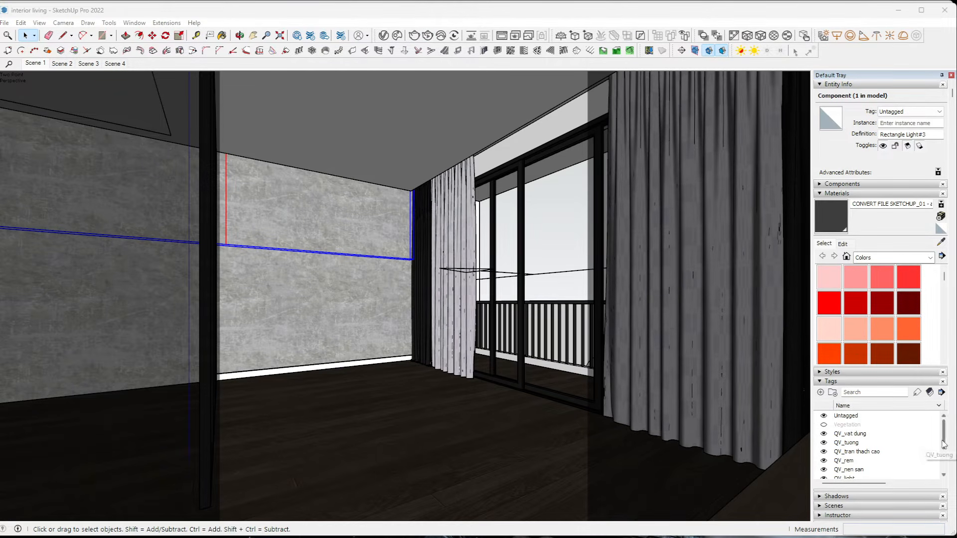
Step: Show the components tag with the furniture, and select the balcony, ceiling gap and wardrobe-area rectangle lights one by one to review them
scroll(943, 471, down, 2)
click(823, 470)
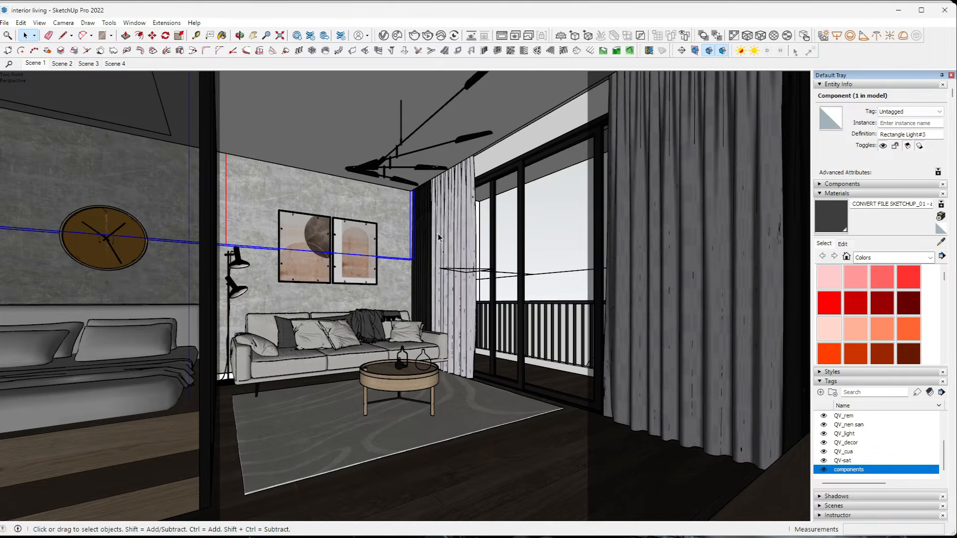
click(496, 273)
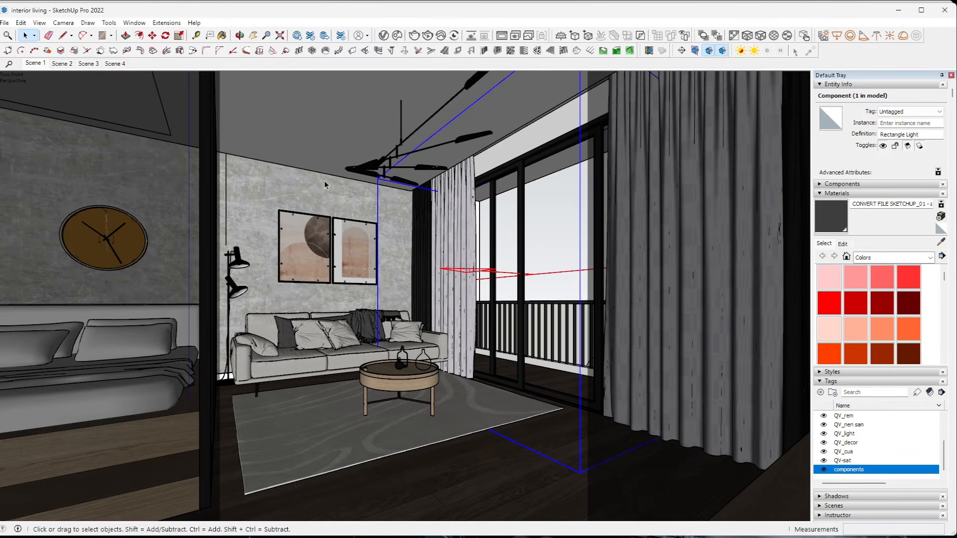
click(227, 177)
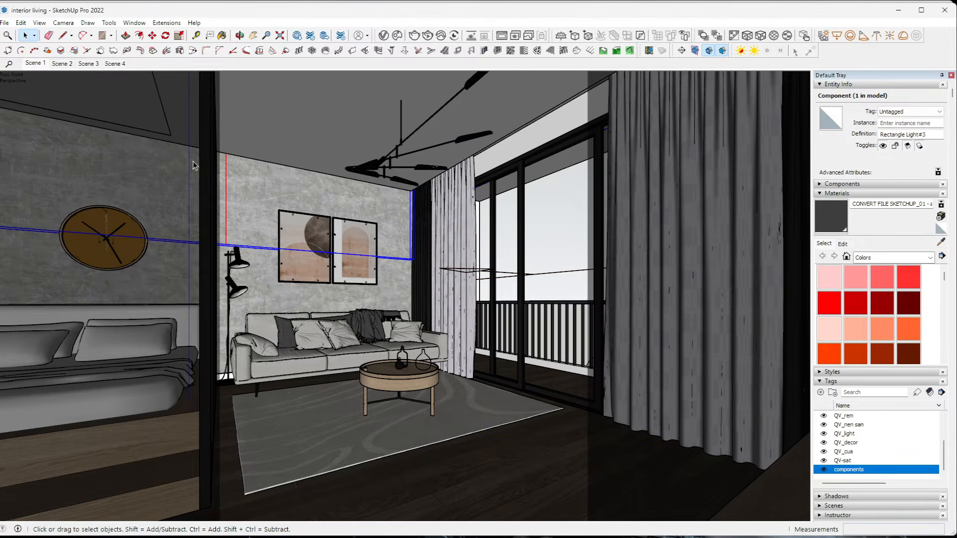
click(167, 122)
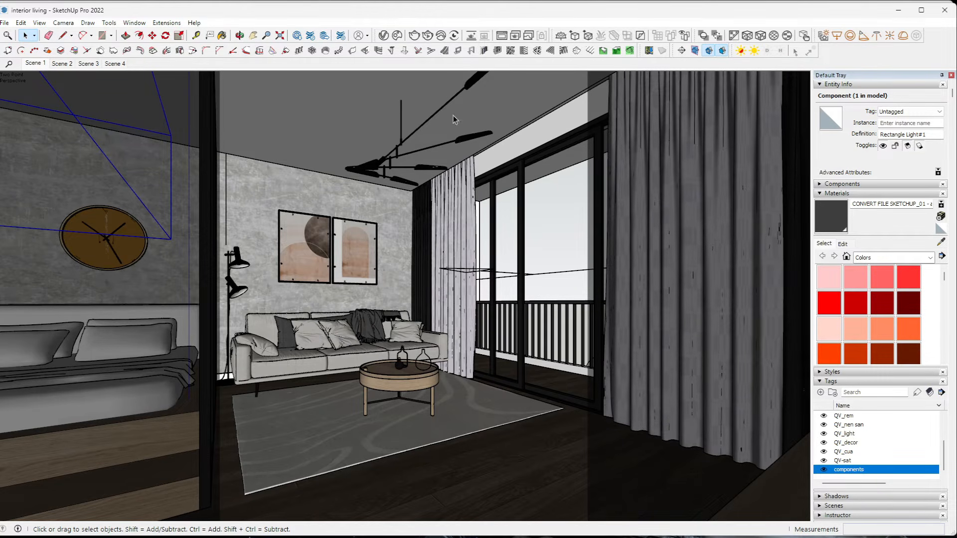
Step: Render the furnished Scene 1 interactively, inspect the light on the sofa, rug and wall close up, and stop the render
click(427, 37)
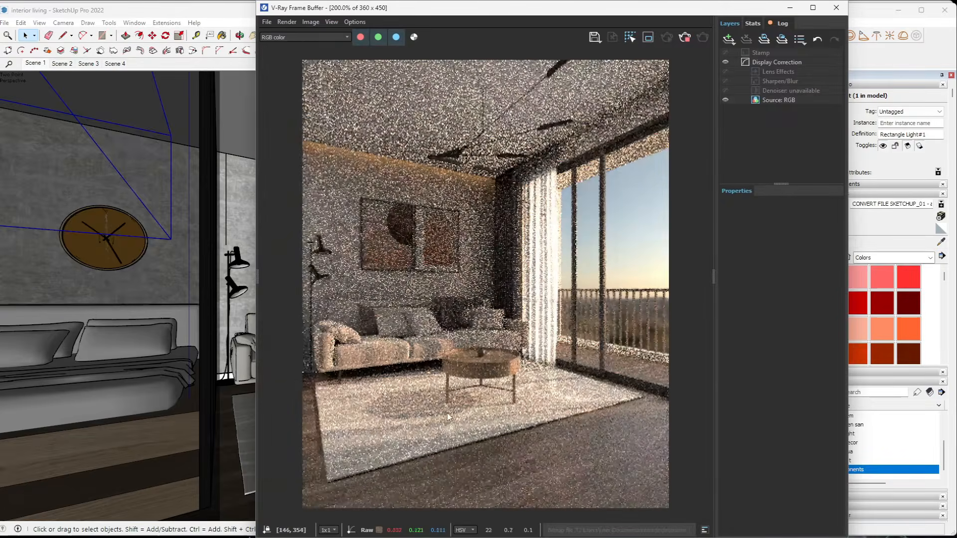
scroll(476, 348, up, 1)
scroll(380, 355, down, 1)
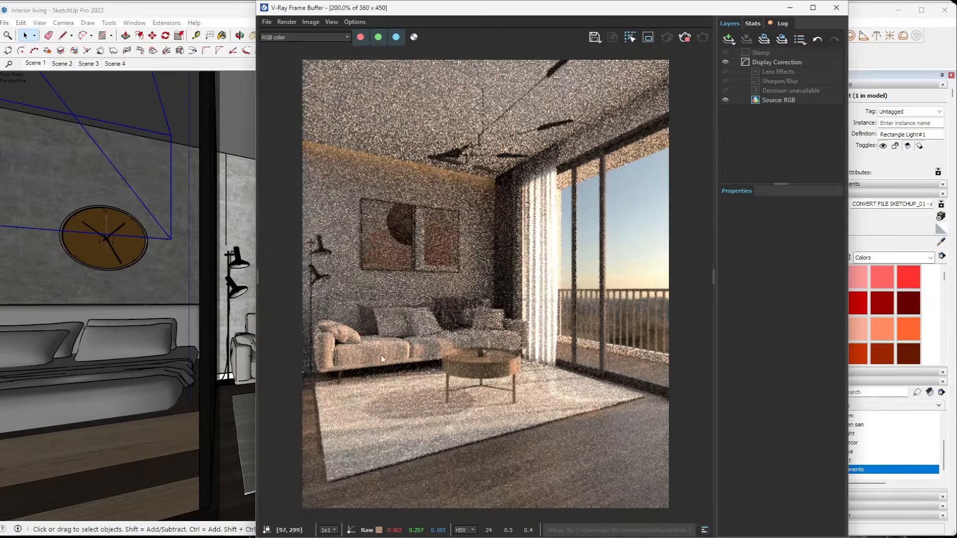
scroll(355, 350, up, 1)
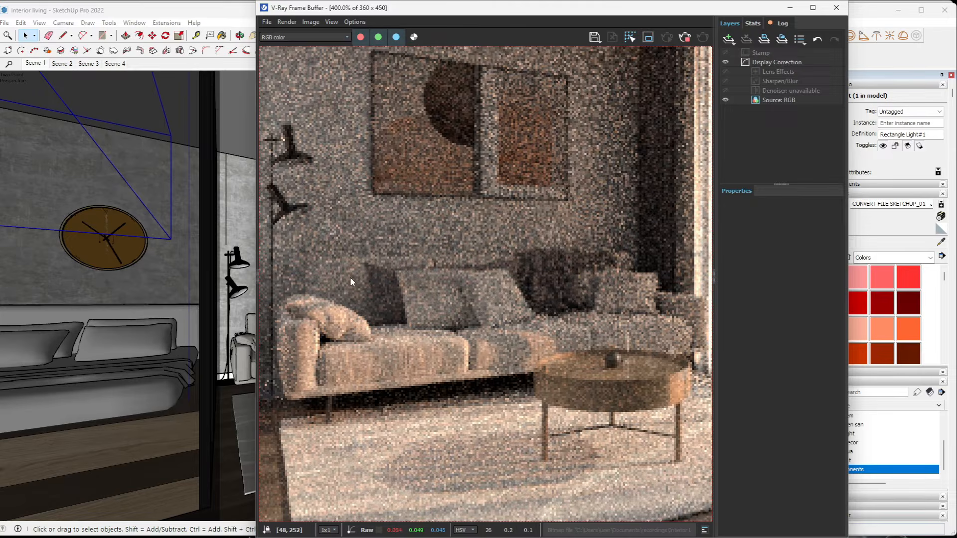
scroll(501, 278, down, 2)
scroll(499, 276, up, 1)
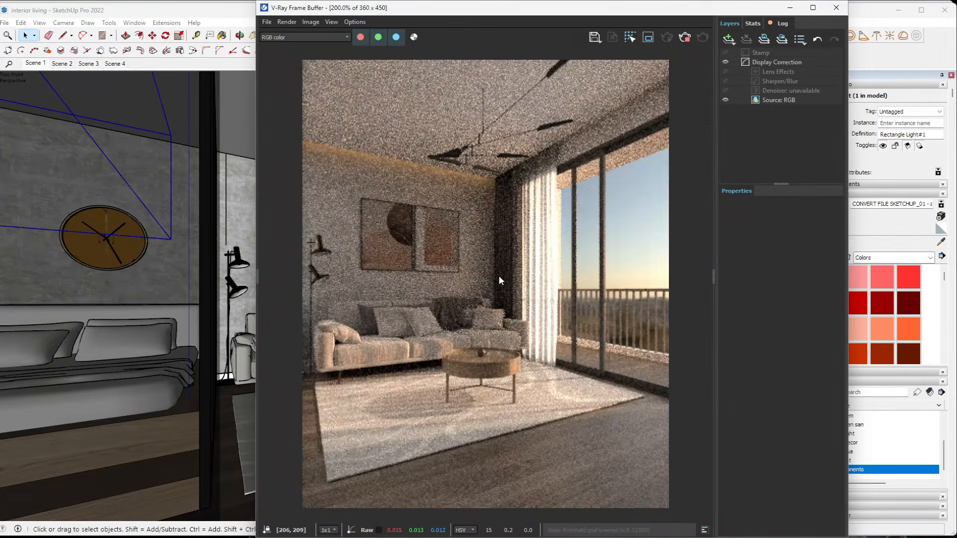
click(685, 37)
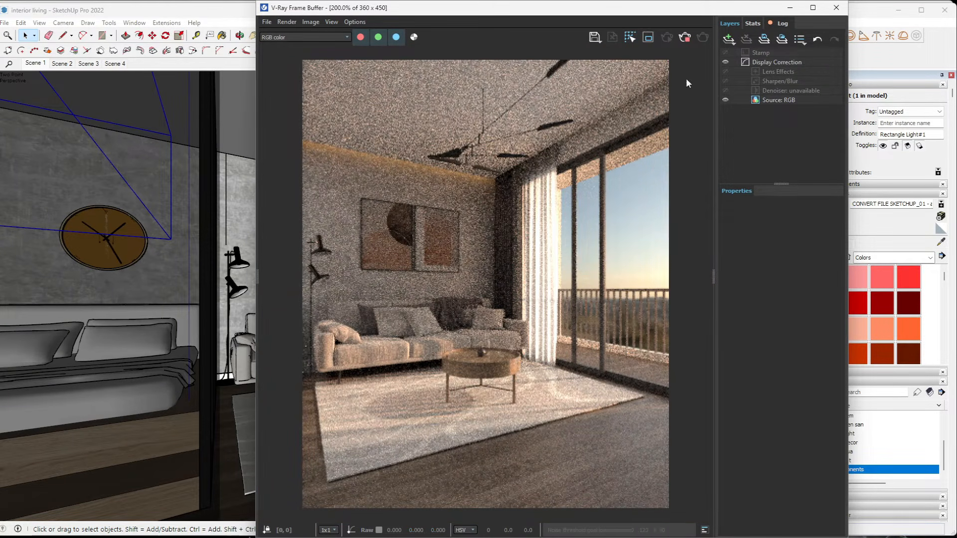
Step: Close the frame buffer and examine the two shades and bulbs of the floor lamp beside the sofa
click(836, 8)
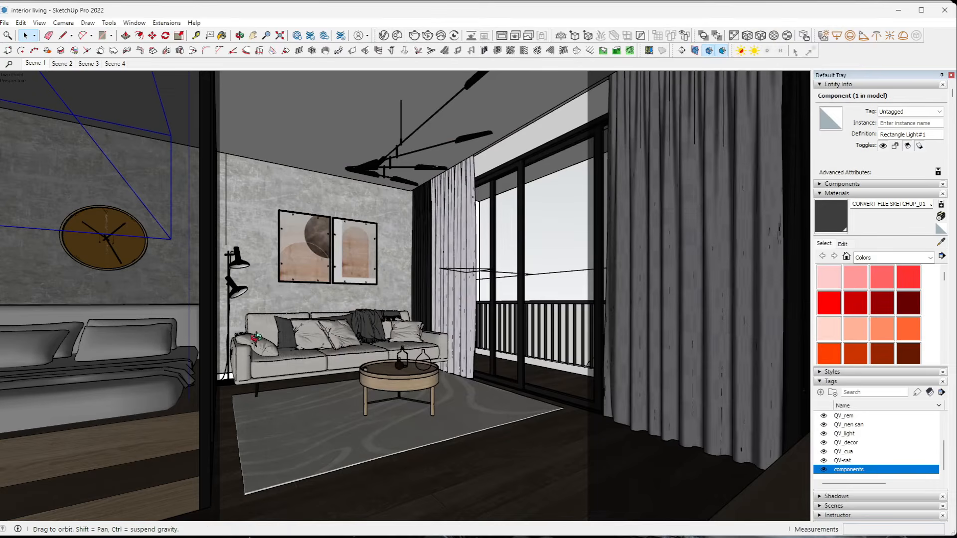
scroll(279, 331, up, 3)
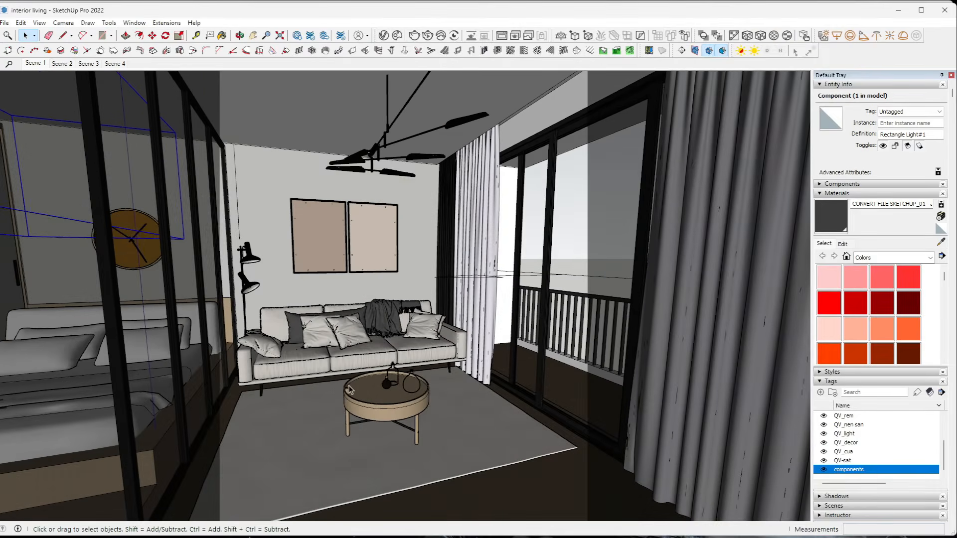
scroll(349, 390, up, 5)
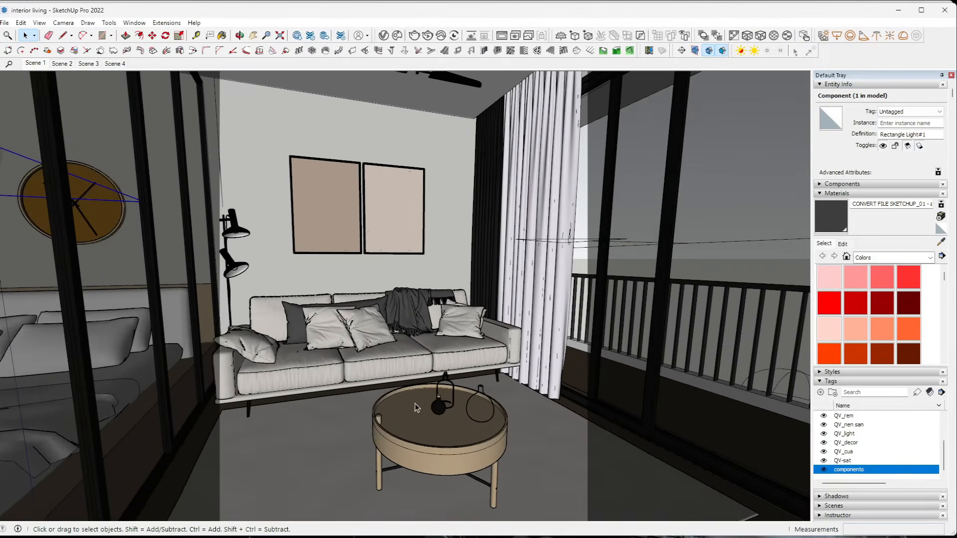
scroll(272, 264, up, 6)
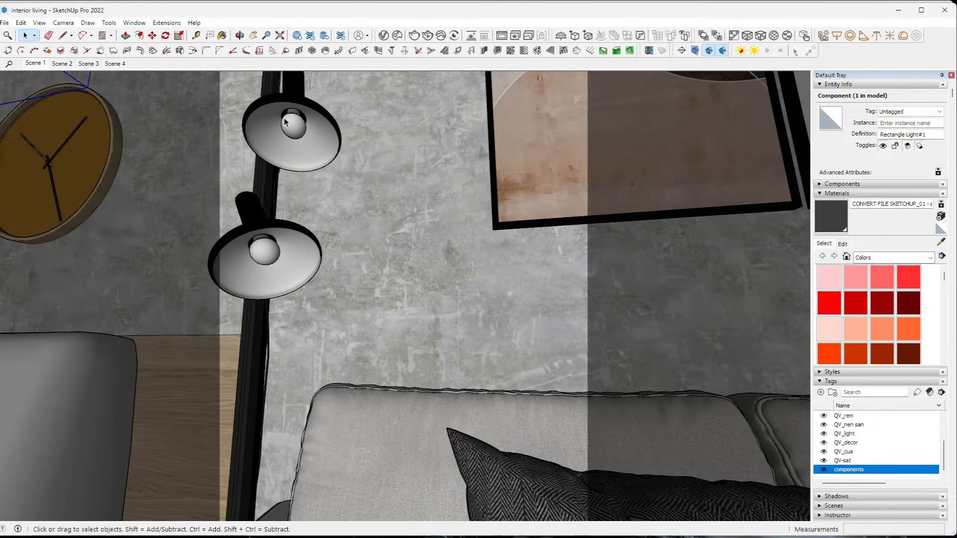
mouse_move(272, 254)
middle_down()
mouse_move(324, 197)
mouse_move(345, 235)
middle_up()
scroll(351, 286, down, 6)
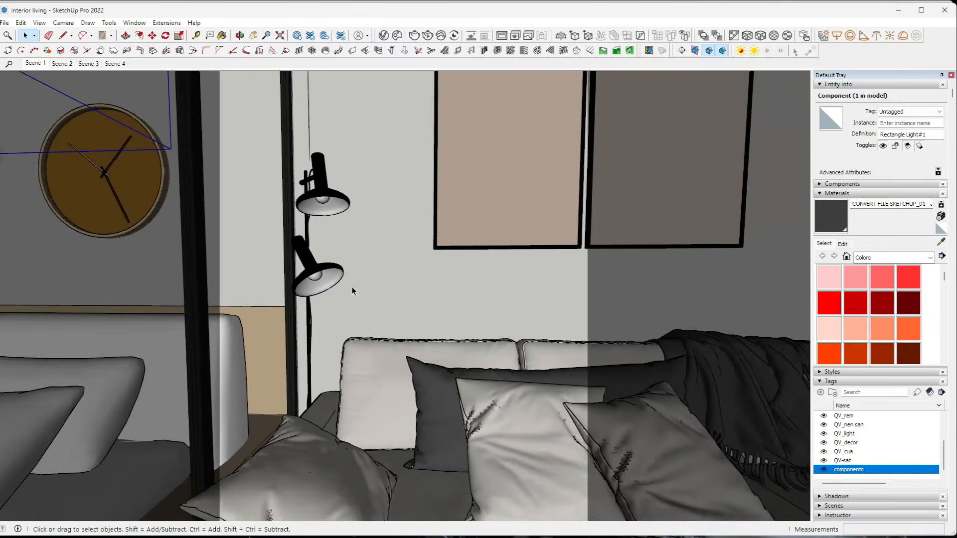
mouse_move(465, 288)
middle_down()
mouse_move(420, 277)
mouse_move(410, 250)
middle_up()
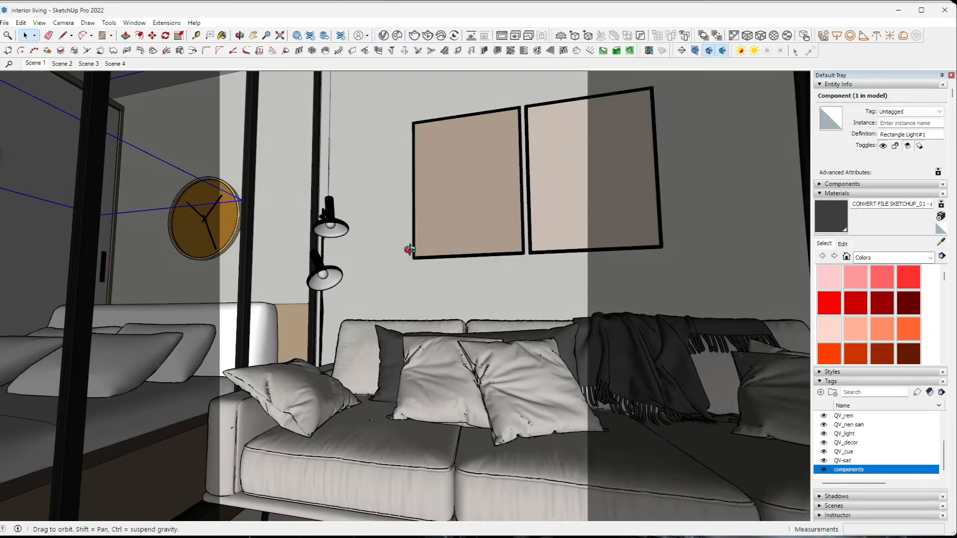
scroll(323, 278, up, 8)
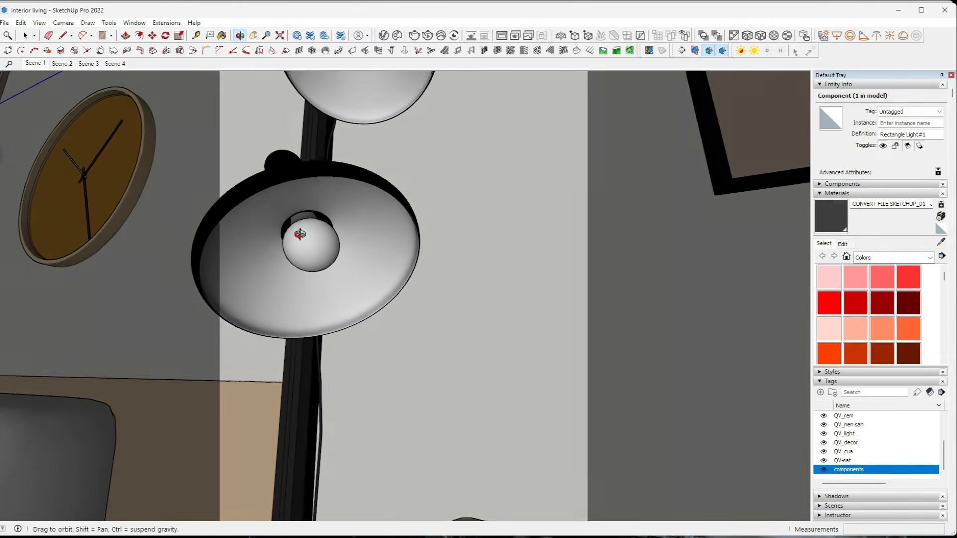
middle_drag(300, 234, 311, 255)
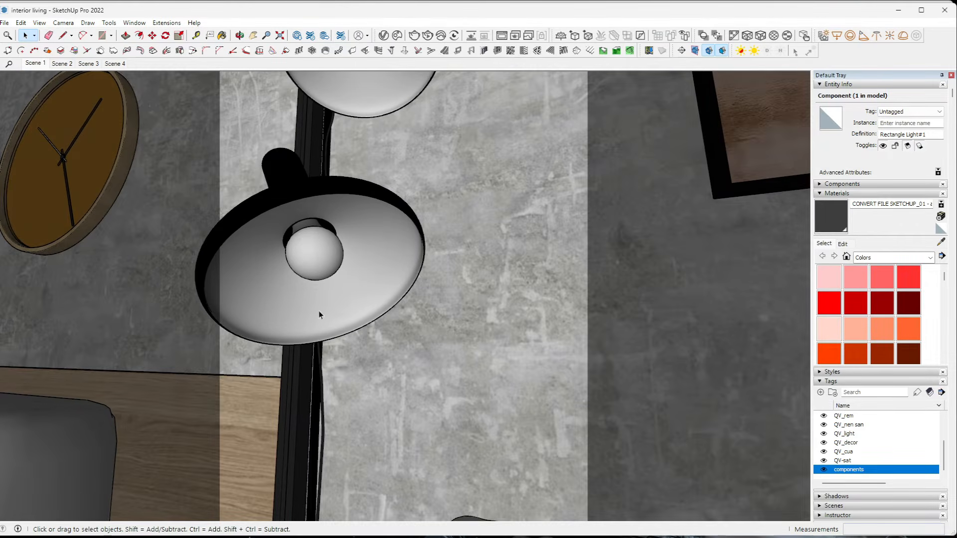
scroll(320, 309, down, 3)
scroll(313, 288, up, 1)
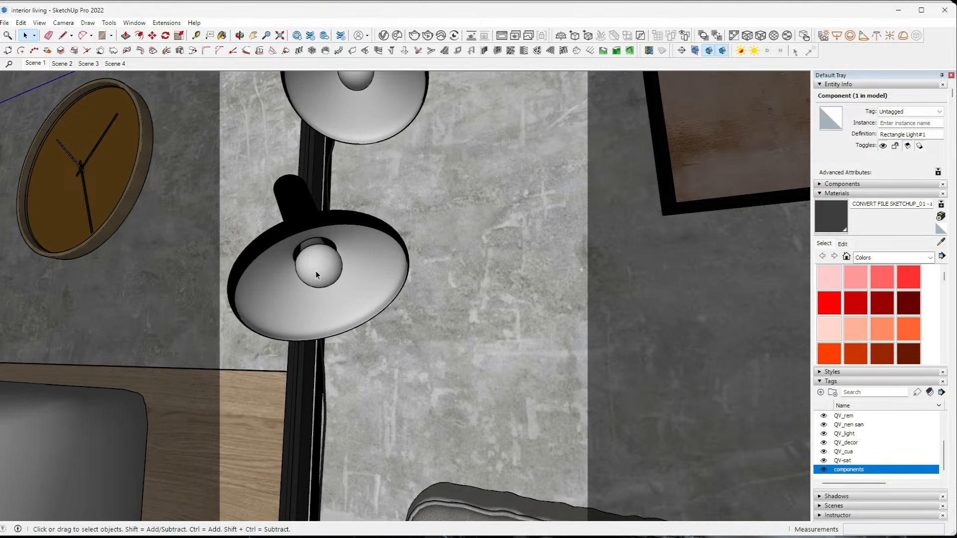
scroll(323, 268, down, 5)
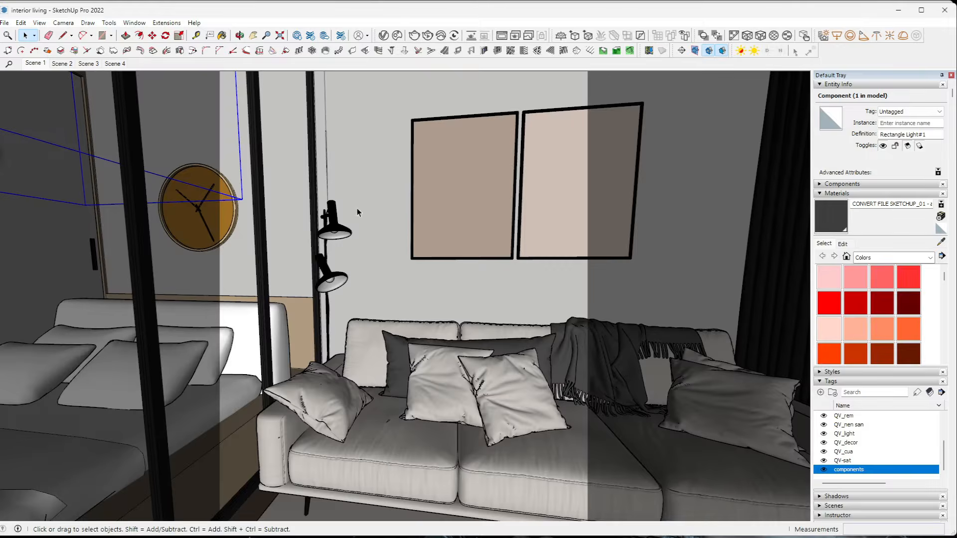
scroll(328, 281, up, 6)
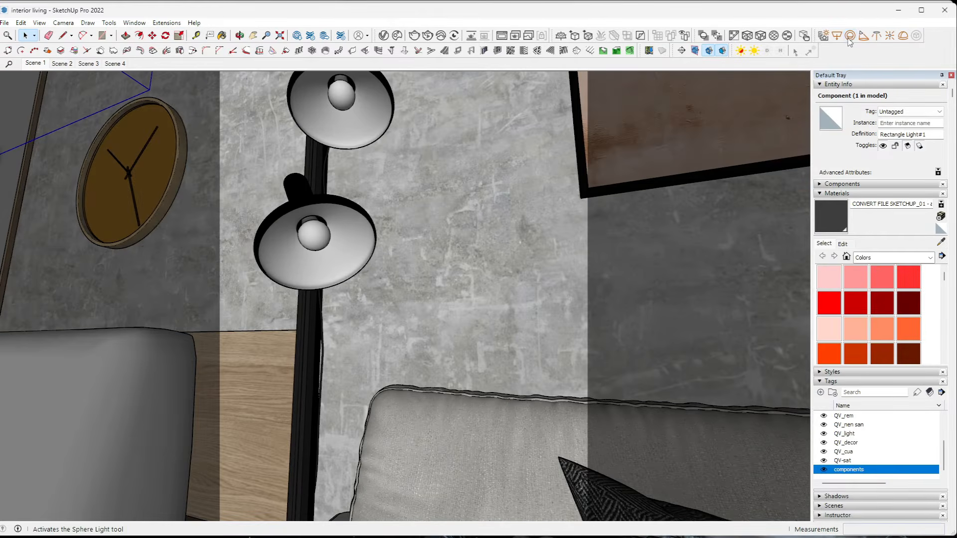
Step: Place a small V-Ray sphere light at the bulb in the floor lamp's lower shade
click(849, 37)
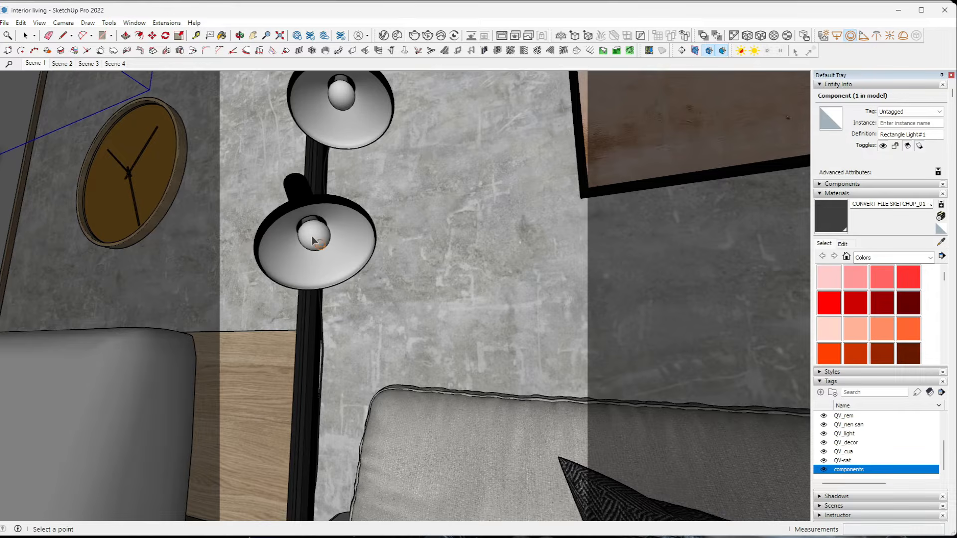
scroll(314, 245, up, 2)
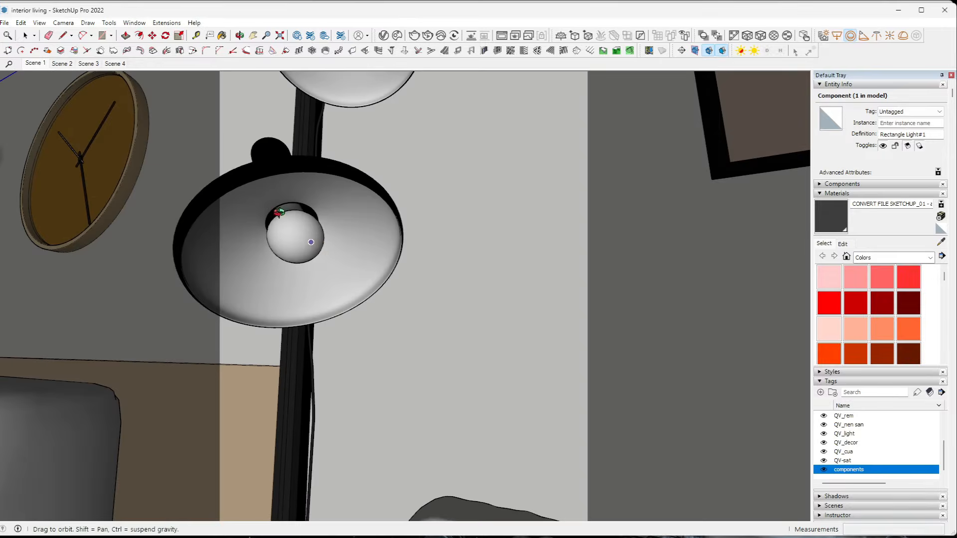
scroll(290, 234, up, 2)
scroll(289, 233, up, 2)
click(290, 233)
click(298, 251)
key(space)
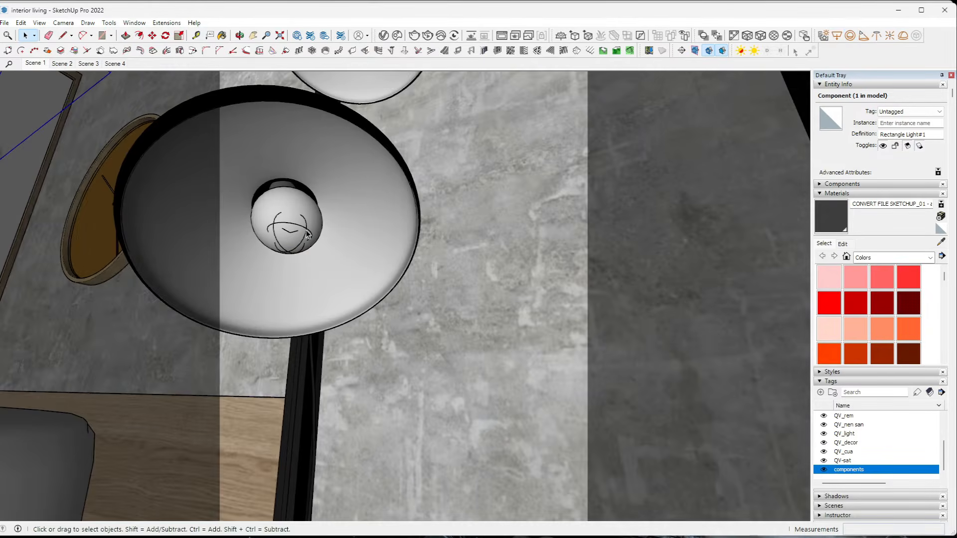
Step: Move the sphere light to the lower edge of the lower lamp bulb and copy it to the upper bulb
click(298, 247)
middle_drag(299, 249, 417, 333)
key(m)
middle_drag(279, 229, 159, 181)
scroll(270, 285, up, 2)
click(310, 242)
click(329, 255)
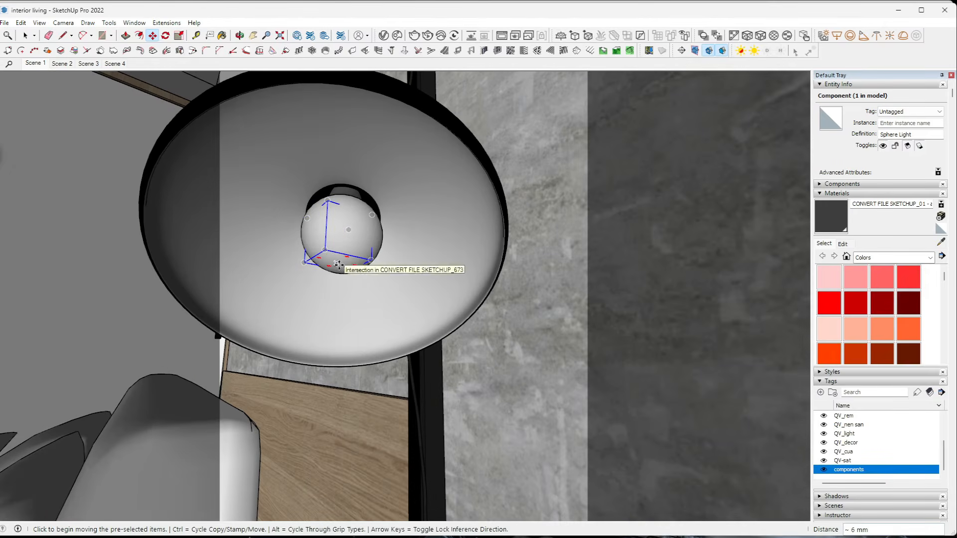
click(329, 257)
key(ctrl)
scroll(331, 257, down, 5)
click(387, 123)
middle_drag(387, 123, 428, 147)
Step: Set the Sphere Light's intensity to 100000 and its color temperature to 3000 K, and close the Asset Editor
click(384, 36)
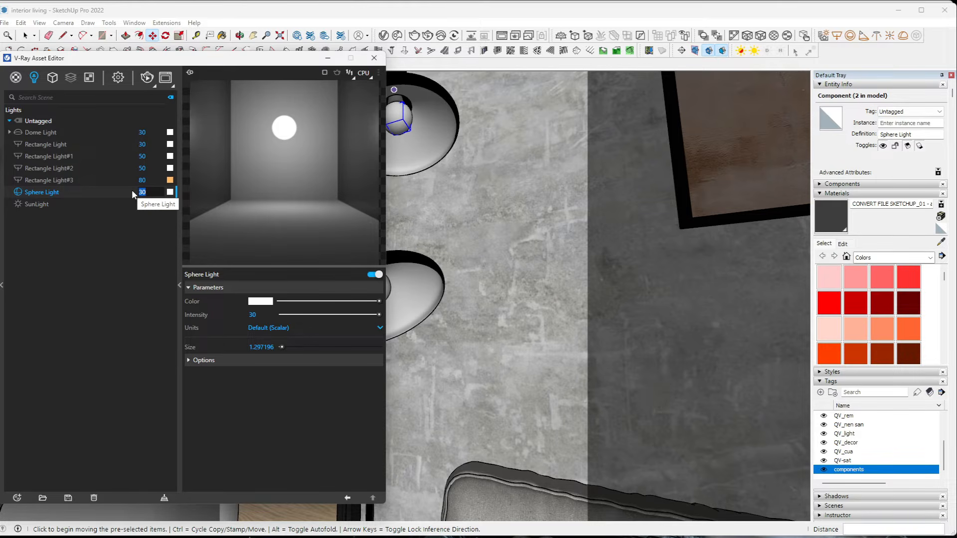
text(100000)
key(Return)
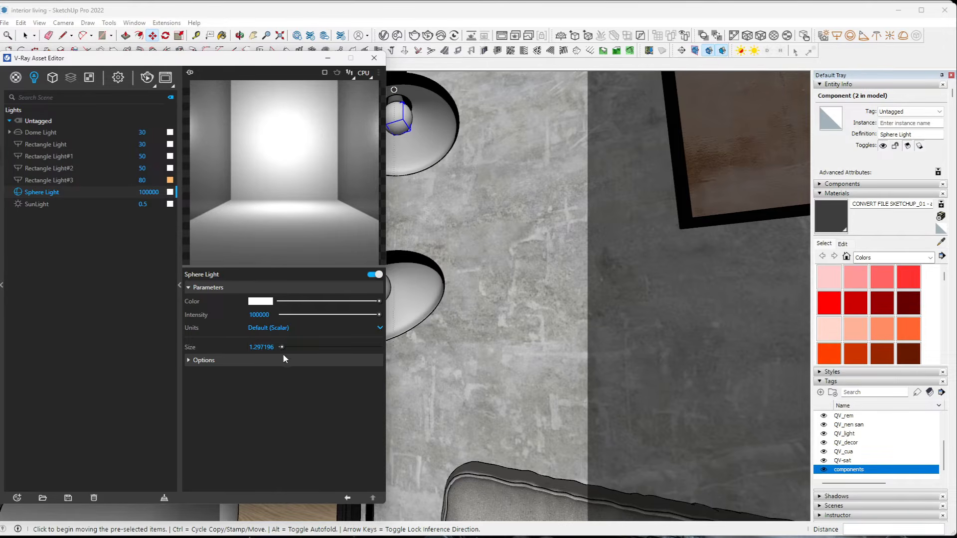
click(260, 301)
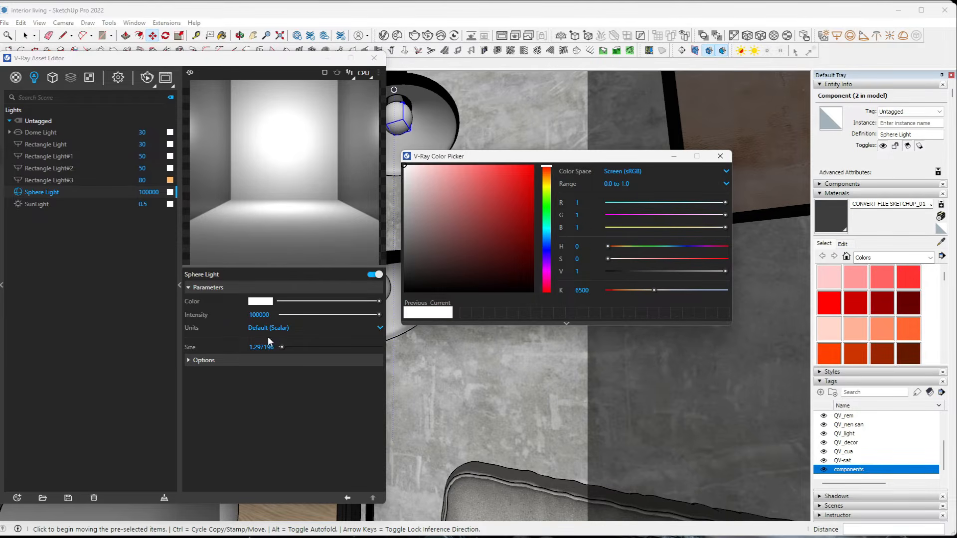
click(574, 294)
text(3000)
key(Return)
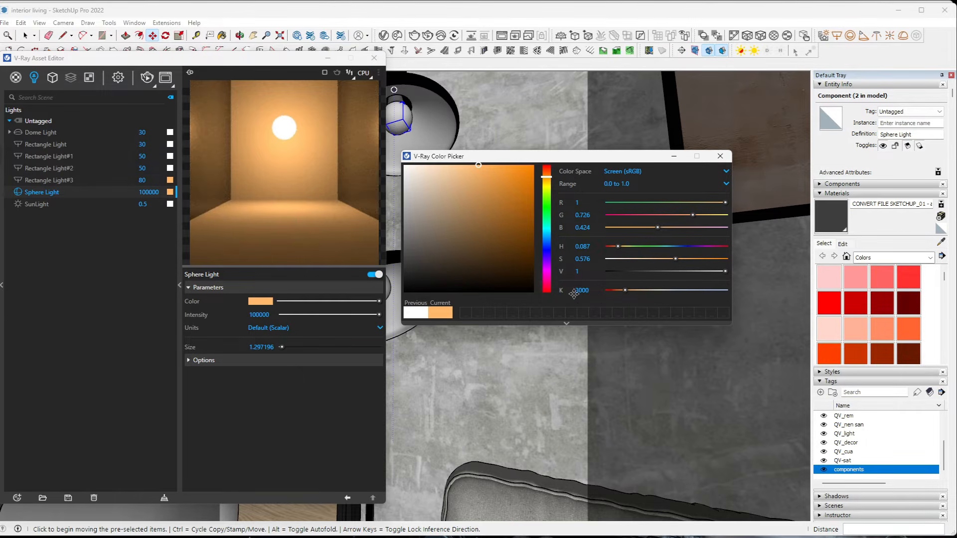
click(720, 156)
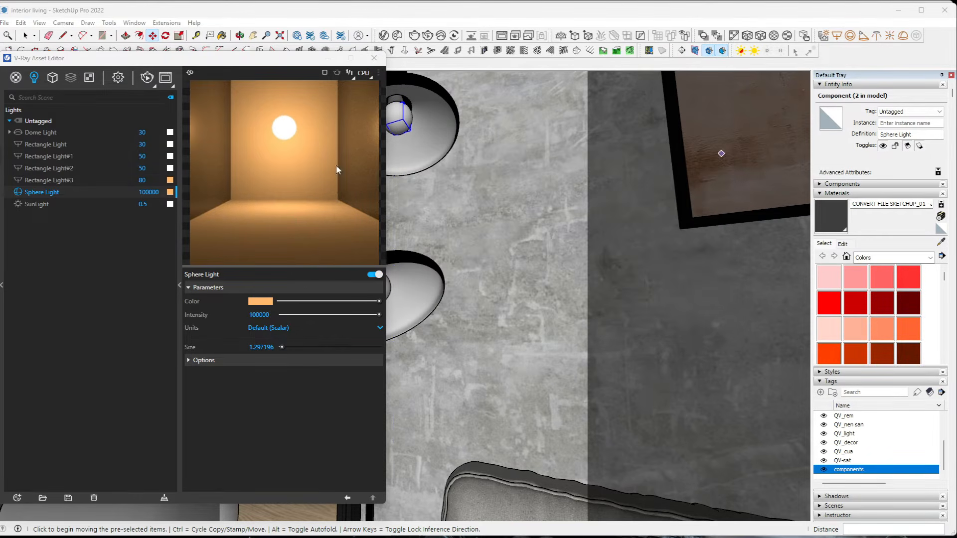
click(374, 58)
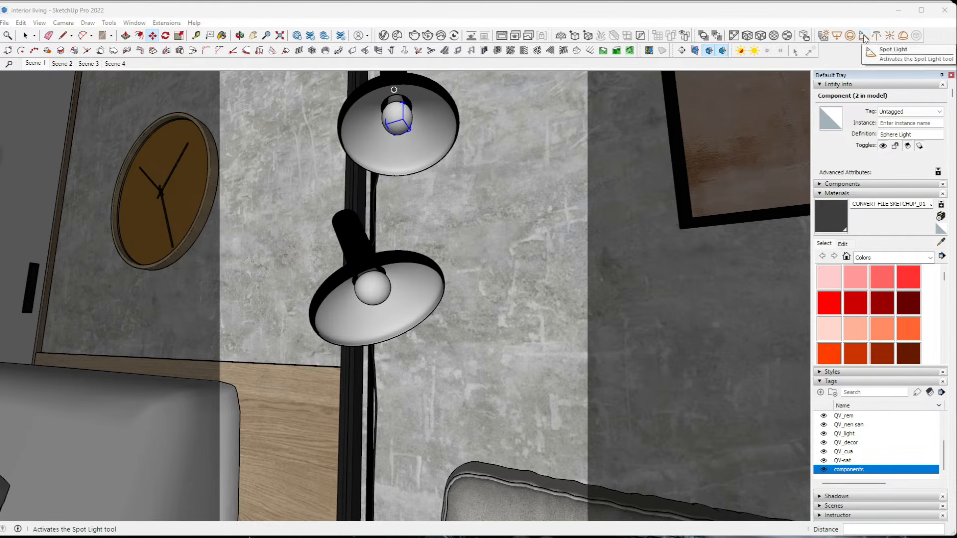
Step: Place a V-Ray spot light pointing down below the floor lamp's lower shade
click(864, 36)
click(375, 299)
middle_drag(449, 349, 529, 408)
click(399, 374)
Step: Rotate the spot light about 18.5 degrees to follow the tilt of the lower lamp shade
middle_drag(448, 374, 498, 306)
key(q)
click(483, 317)
middle_drag(423, 348, 239, 344)
click(263, 245)
click(285, 245)
click(299, 261)
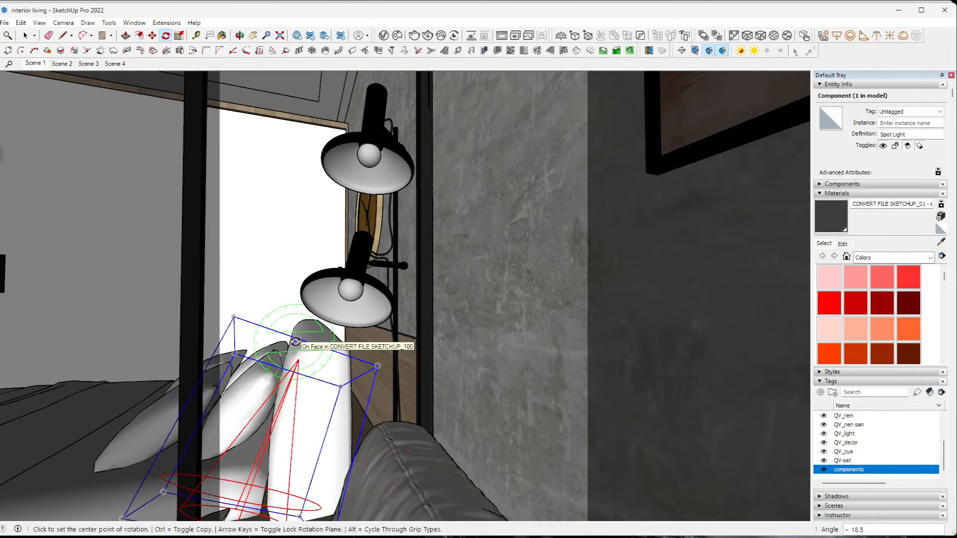
Step: Move the spot light to the bulb in the lower lamp shade and copy it to the upper bulb
key(m)
click(294, 343)
middle_drag(363, 286, 448, 309)
click(375, 301)
key(ctrl)
click(393, 162)
key(space)
middle_drag(398, 224, 460, 303)
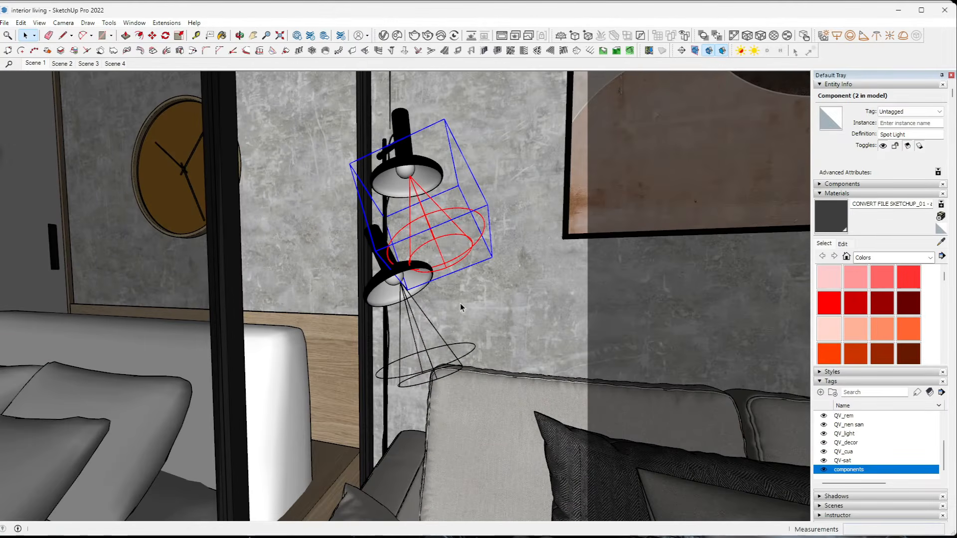
Step: Set the Spot Light's intensity to 80000 and its color temperature to 3000 K, and close the Asset Editor
click(383, 34)
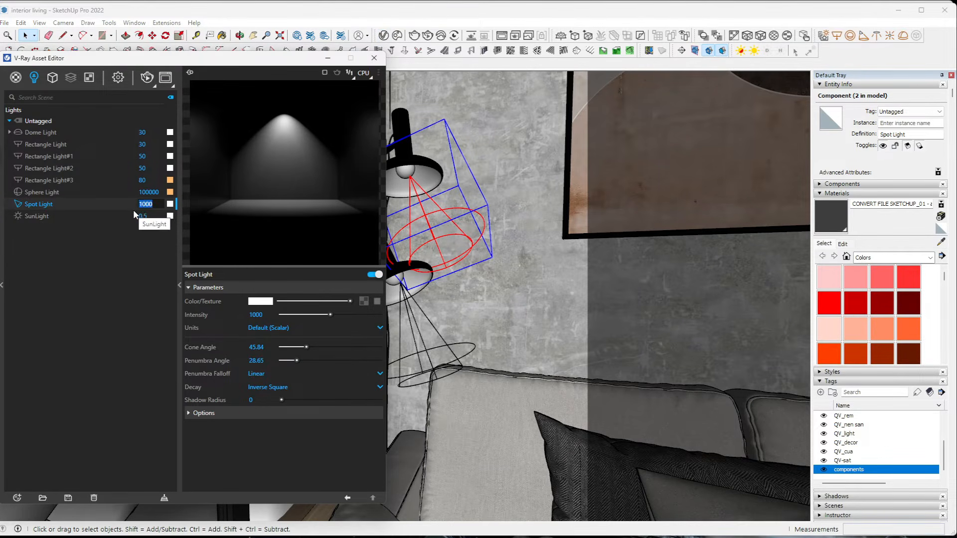
text(80000)
key(Return)
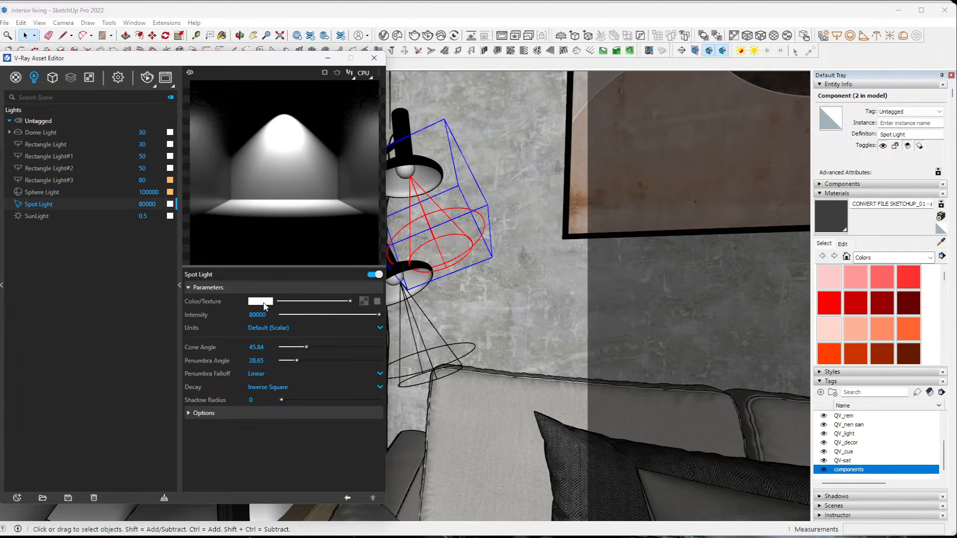
click(170, 204)
drag(595, 290, 567, 290)
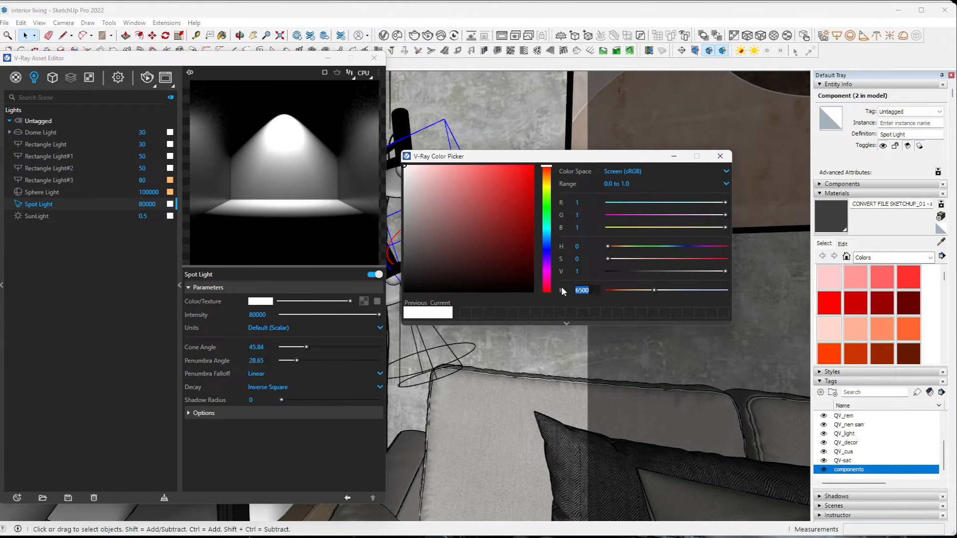
text(3000)
key(Return)
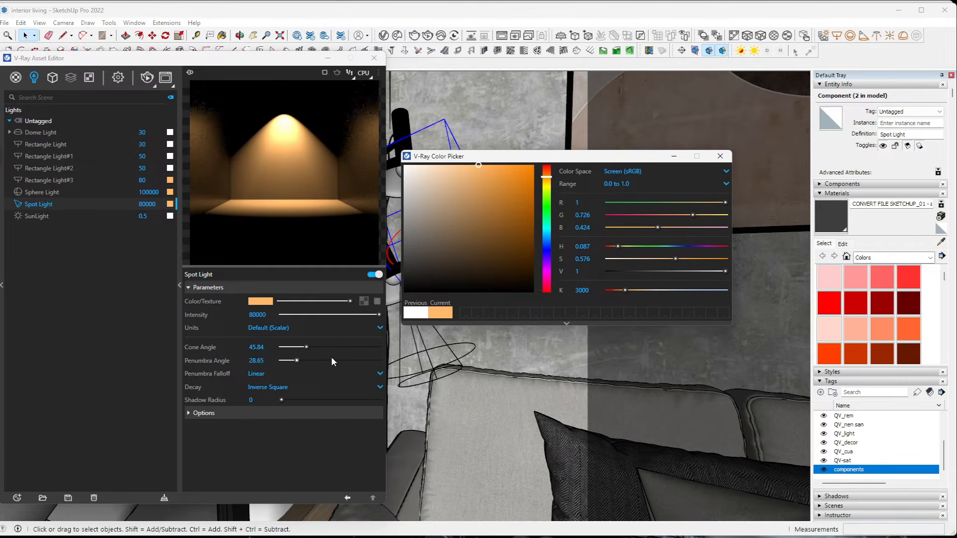
click(720, 156)
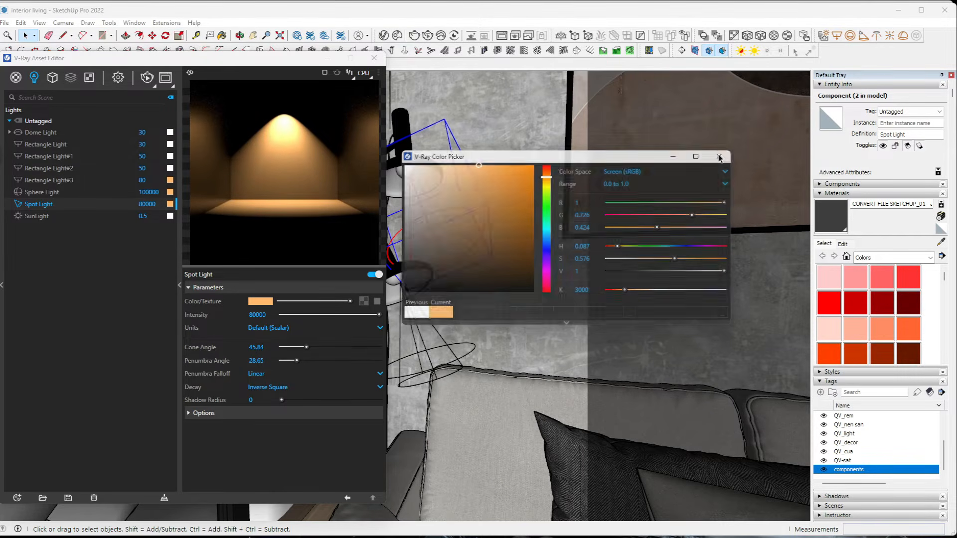
click(374, 58)
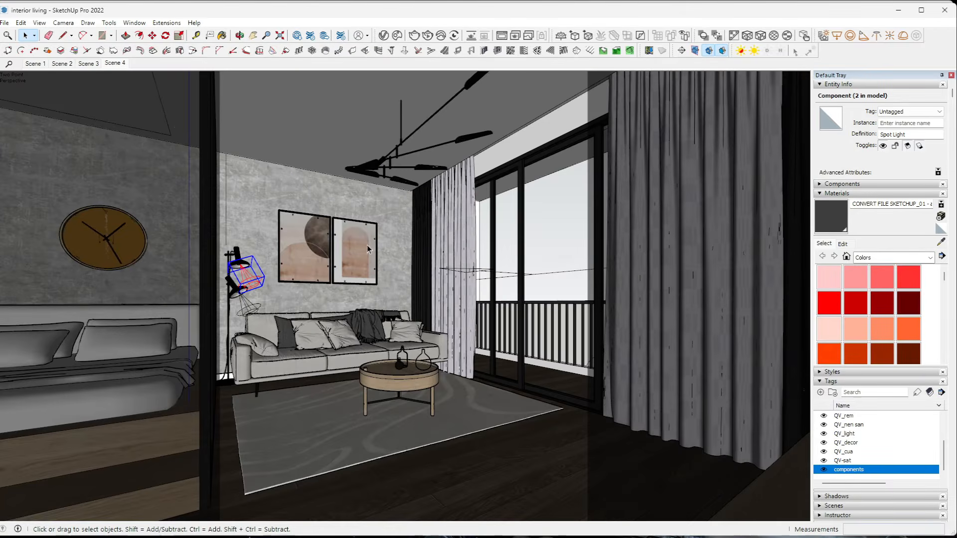
Step: Start an interactive render of Scene 4 and adjust the rotation of the upper lamp's spot light
click(424, 39)
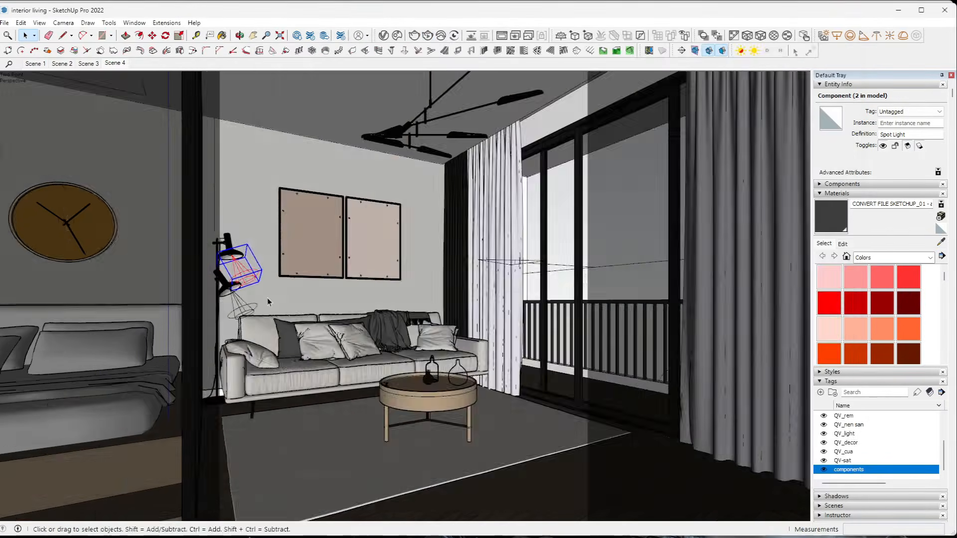
scroll(232, 294, up, 10)
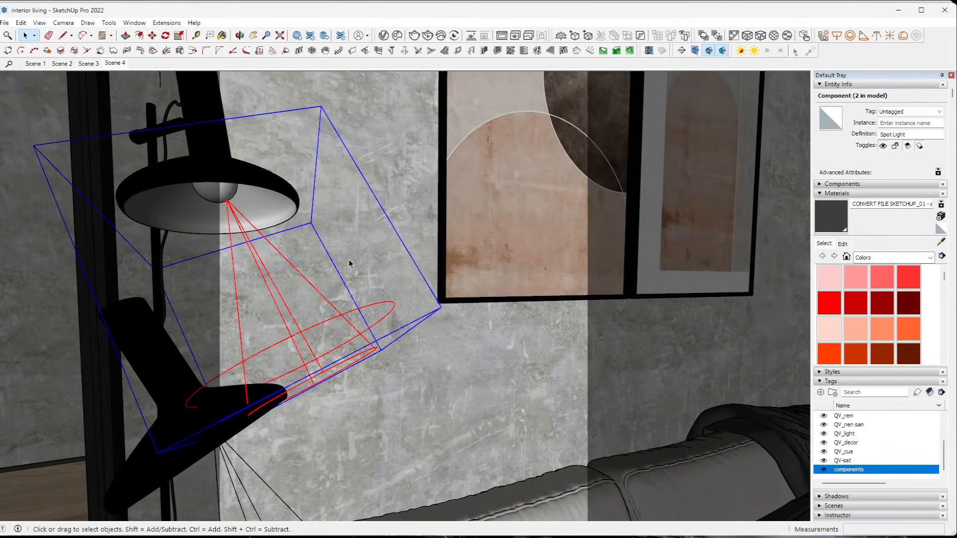
key(q)
click(347, 254)
click(377, 255)
click(391, 262)
Step: Adjust the position of the upper lamp's spot light relative to its bulb
key(m)
middle_drag(390, 262, 372, 230)
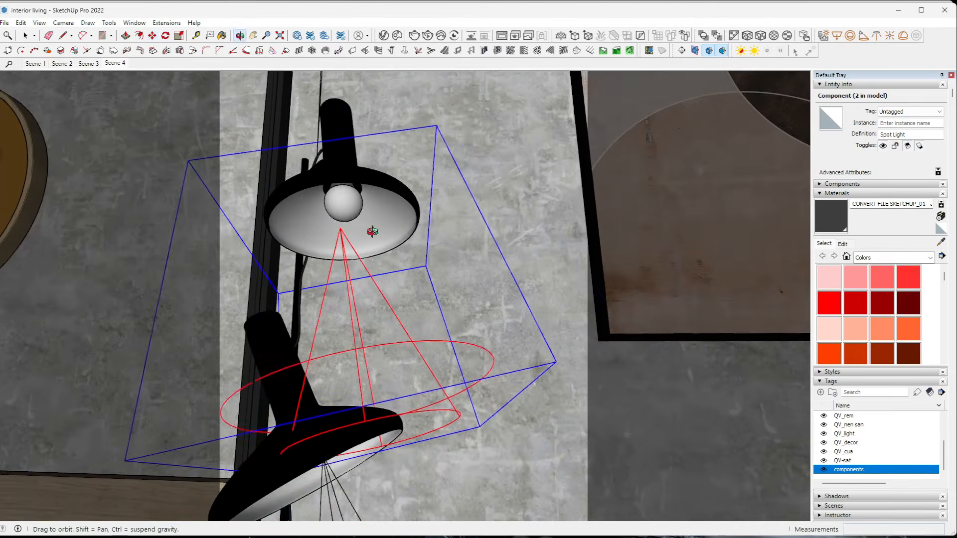
click(466, 263)
middle_drag(466, 262, 342, 267)
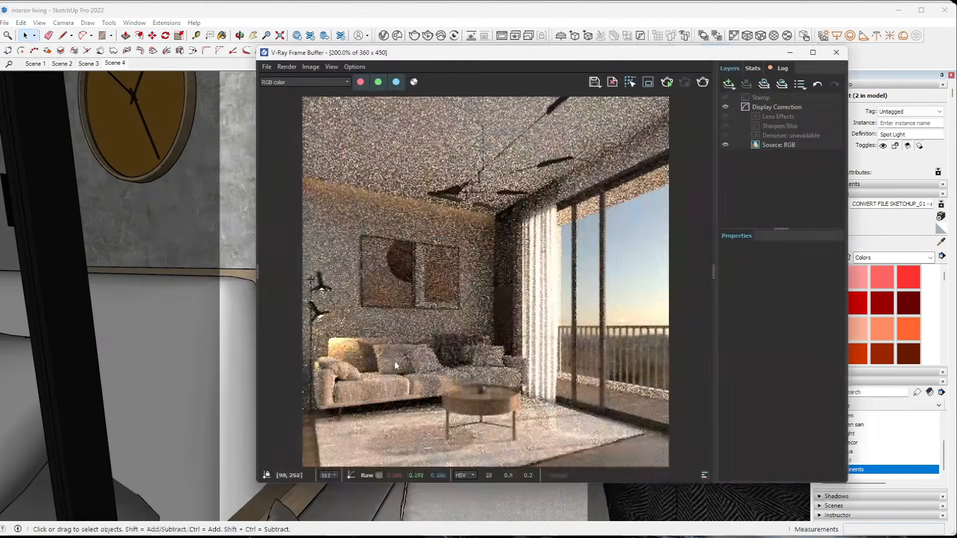
Step: Set the Spot Light's intensity to 40000 in the Asset Editor
click(383, 35)
click(137, 203)
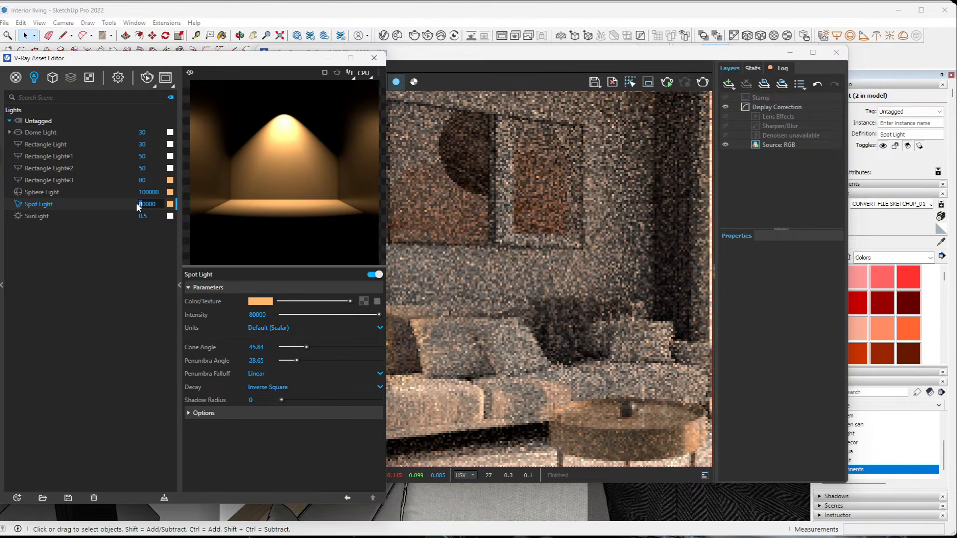
text(4)
key(Return)
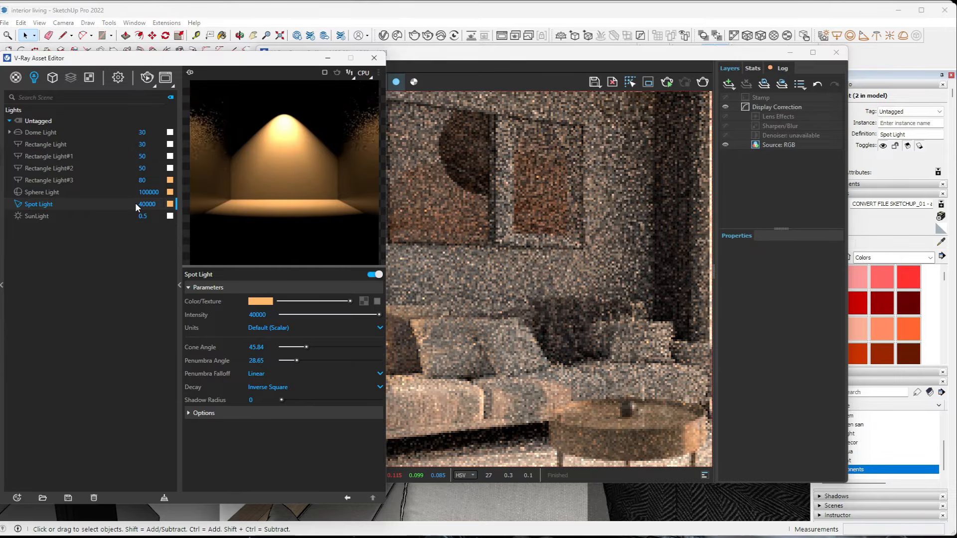
Step: Close the Asset Editor and examine the floor-lamp lighting around the sofa in the interactive render of Scene 4
click(374, 58)
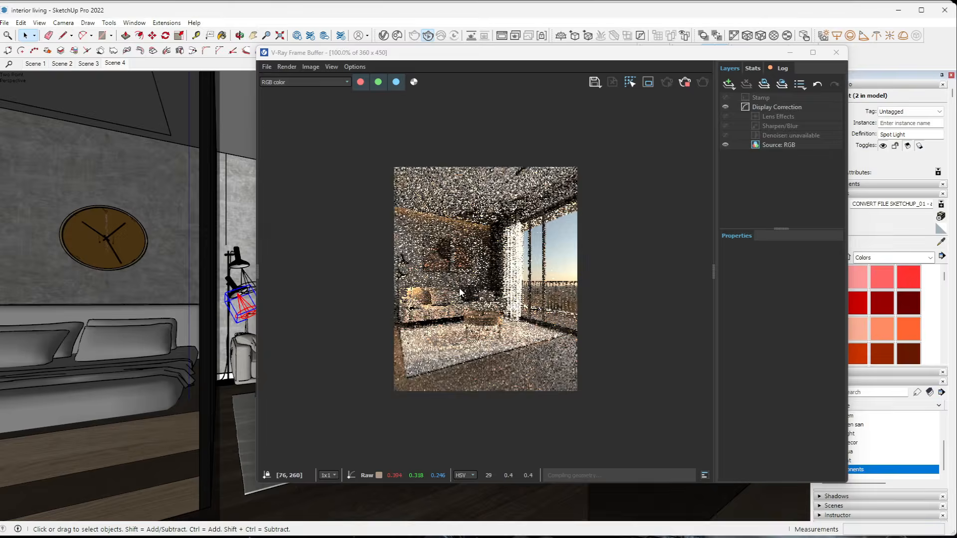
scroll(460, 292, up, 3)
scroll(339, 240, down, 1)
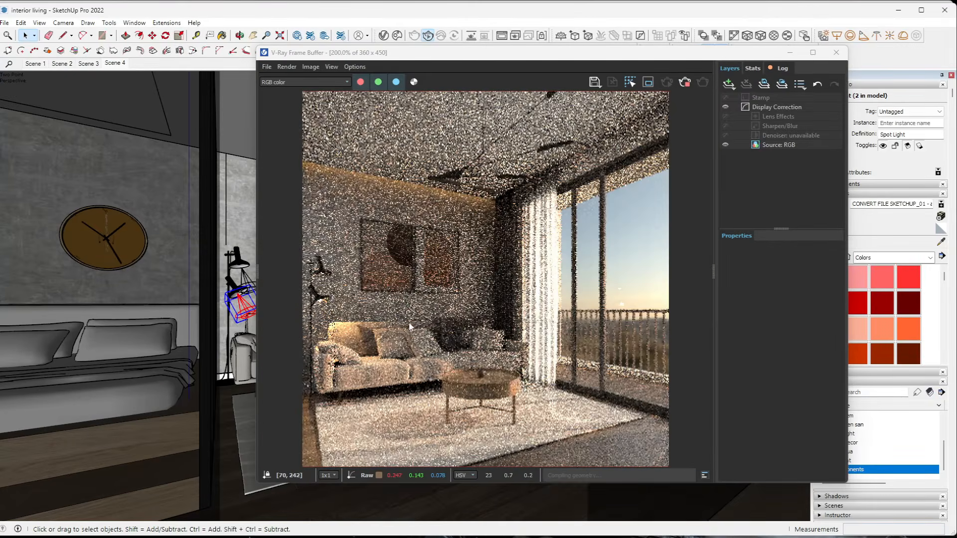
scroll(417, 341, down, 2)
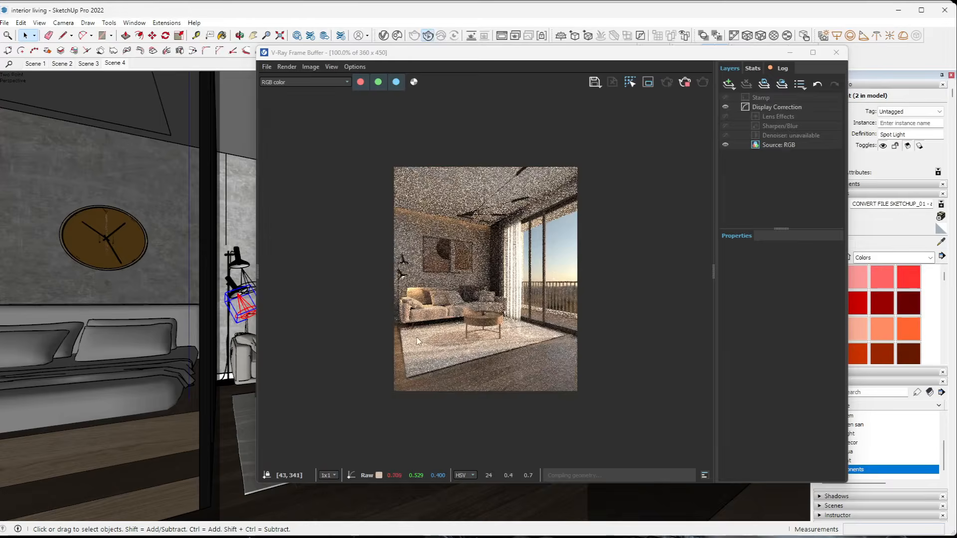
scroll(447, 237, up, 1)
scroll(448, 238, down, 1)
scroll(439, 255, up, 1)
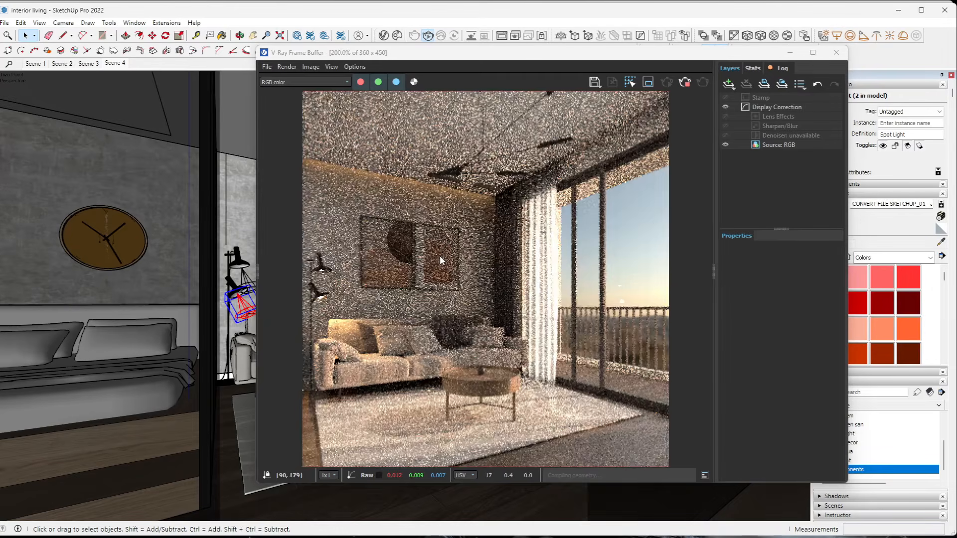
scroll(440, 255, down, 1)
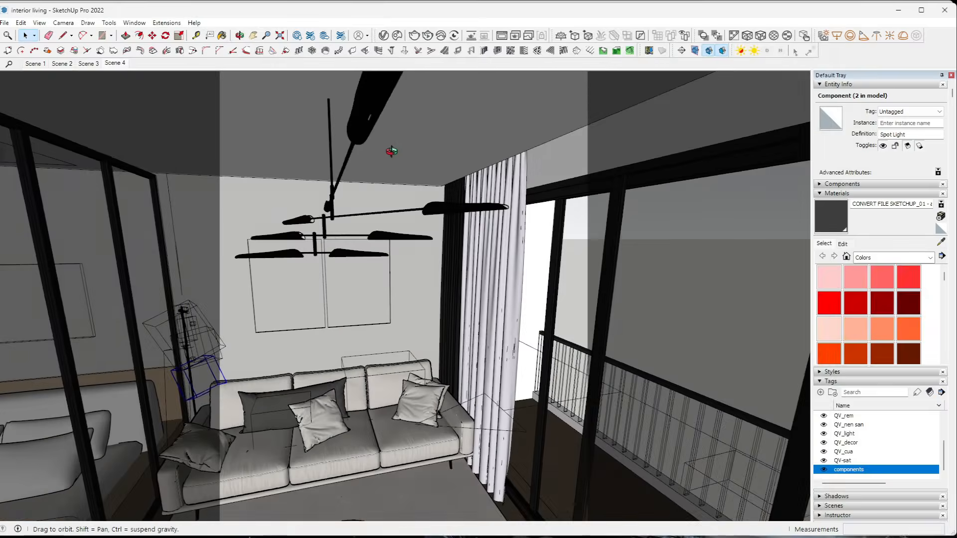
Step: Enter the ceiling lamp's nested groups, select the purple bulb group, and convert it to a V-Ray Mesh Light
middle_drag(391, 151, 387, 214)
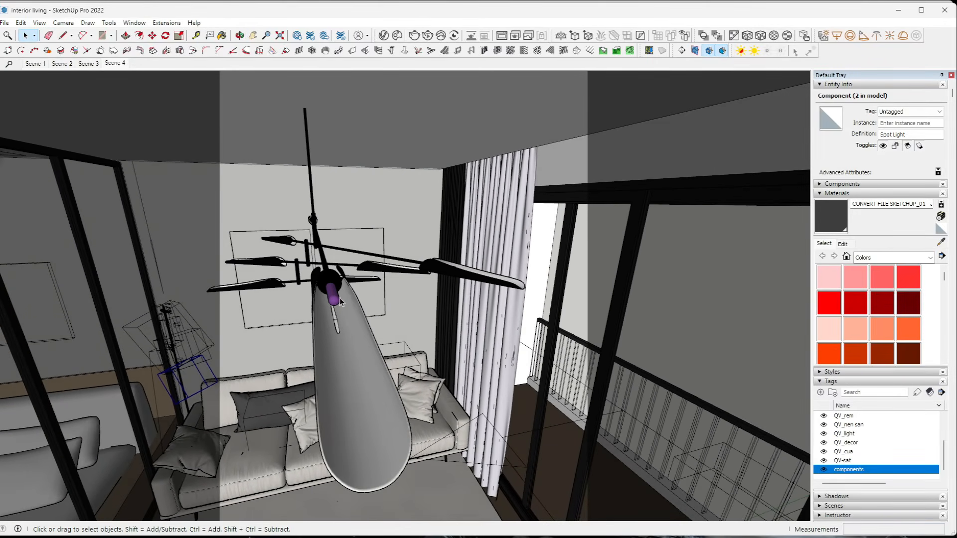
middle_drag(340, 300, 258, 322)
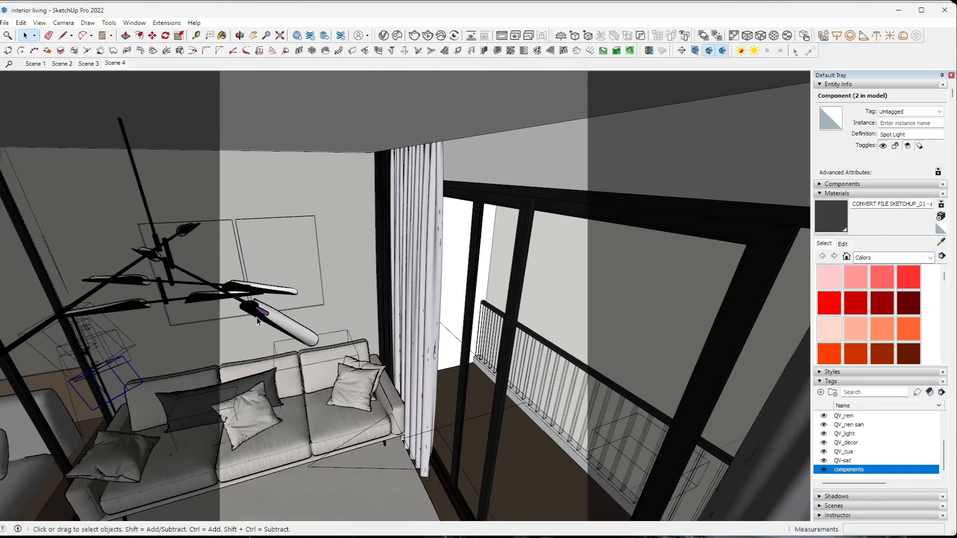
scroll(257, 322, up, 10)
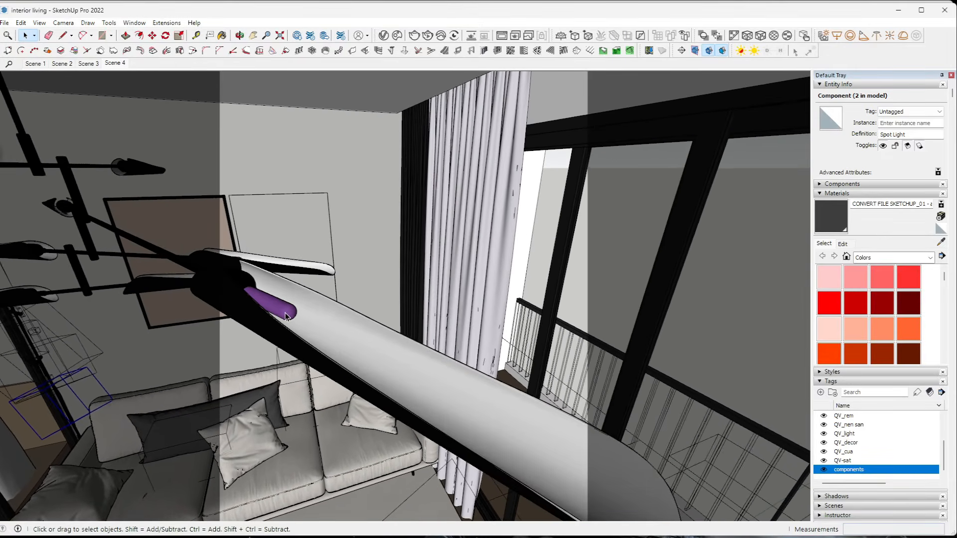
middle_drag(286, 317, 462, 352)
click(462, 353)
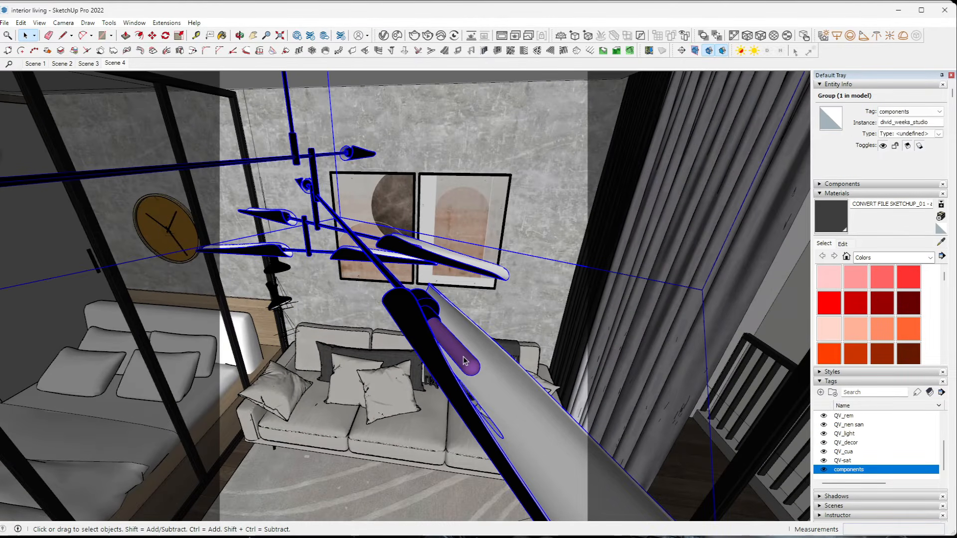
double_click(462, 357)
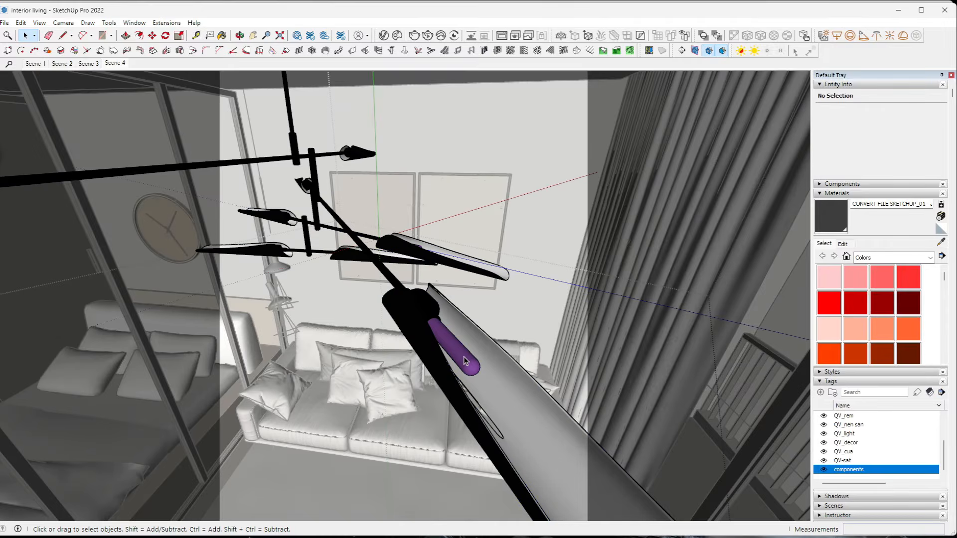
click(463, 357)
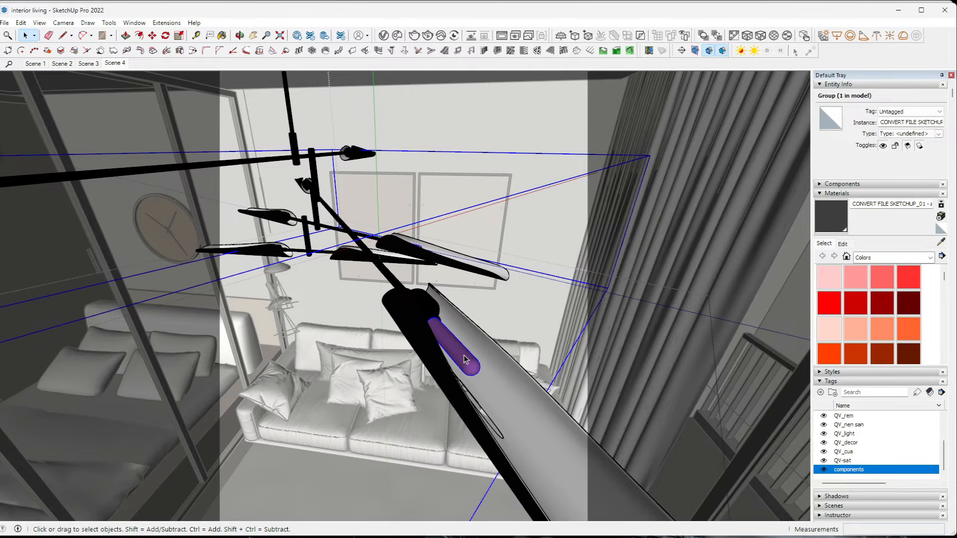
double_click(464, 355)
click(463, 355)
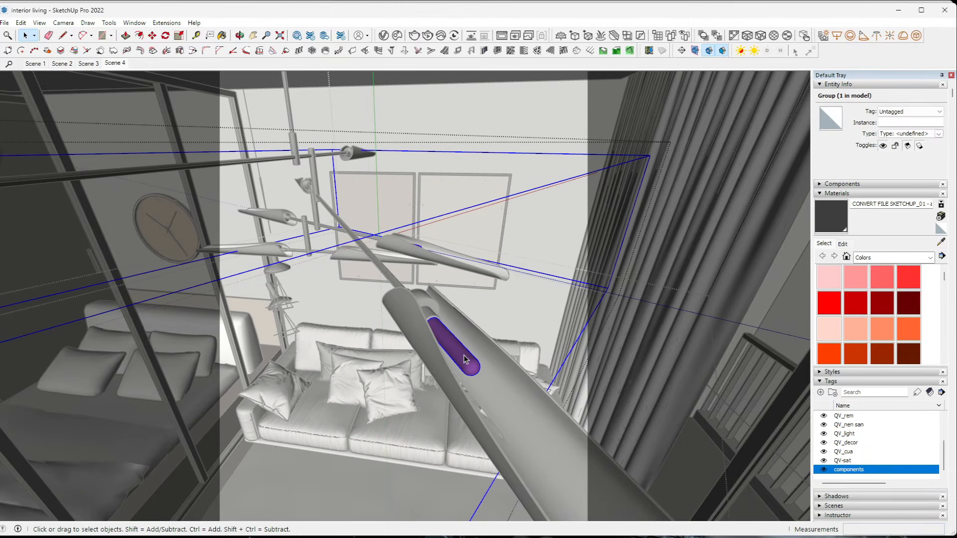
middle_drag(462, 348, 474, 370)
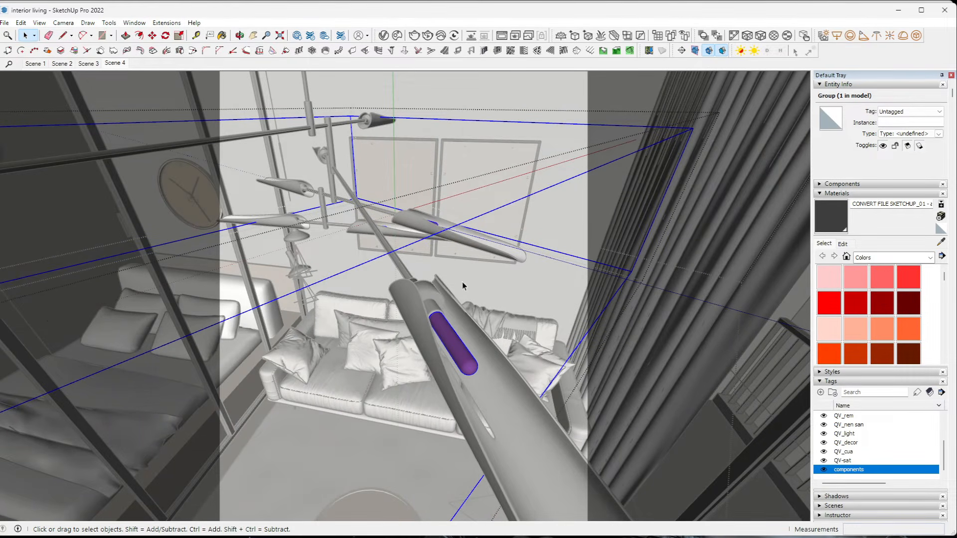
click(916, 40)
Step: Set the Mesh Light's intensity to 30000 in the V-Ray Asset Editor
middle_drag(605, 259, 533, 169)
scroll(528, 170, down, 2)
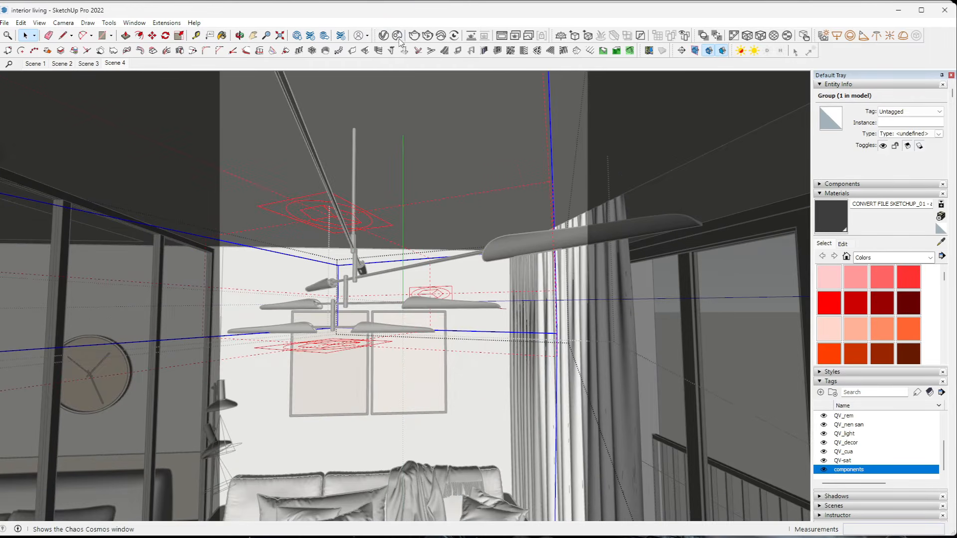
click(383, 35)
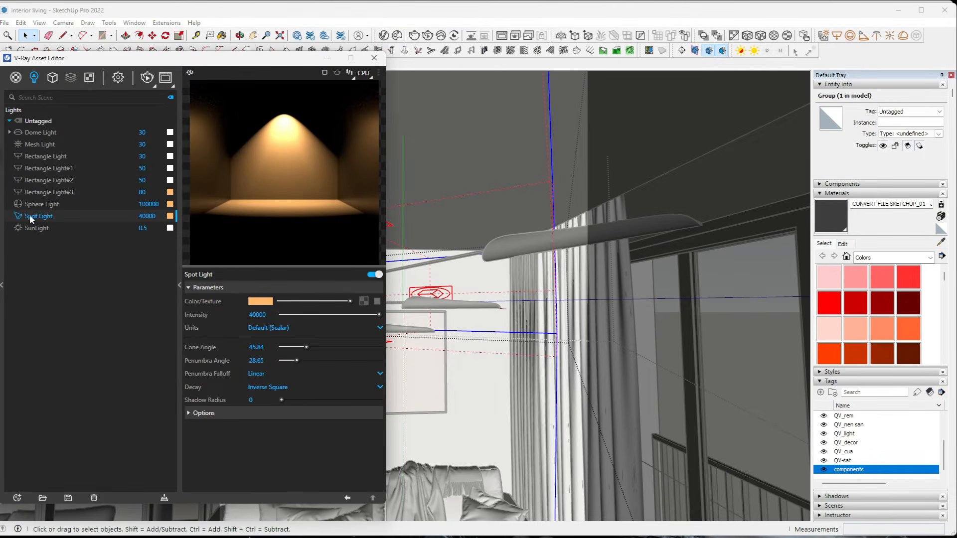
click(43, 144)
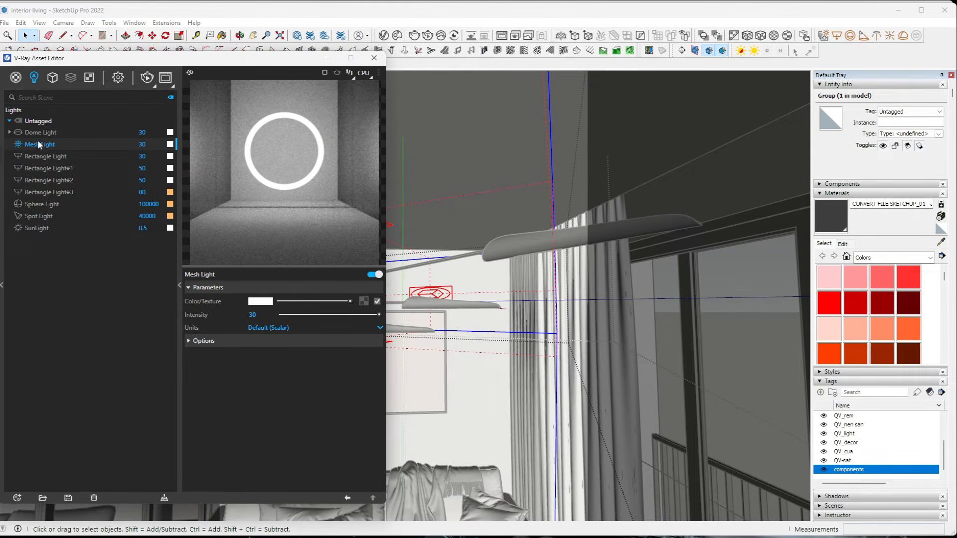
double_click(149, 144)
text(000)
key(Return)
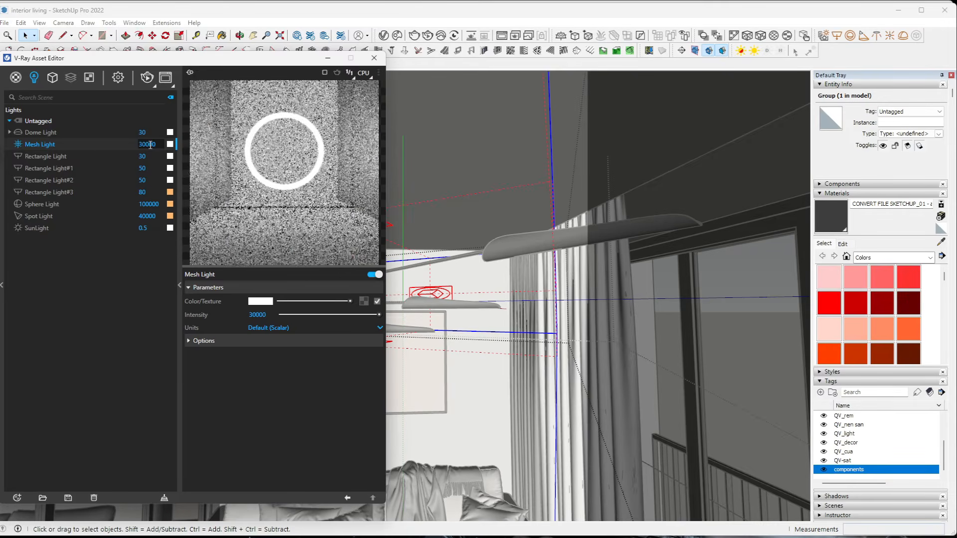
Step: Set the Mesh Light's color temperature to 4000 K and close the Asset Editor
click(260, 301)
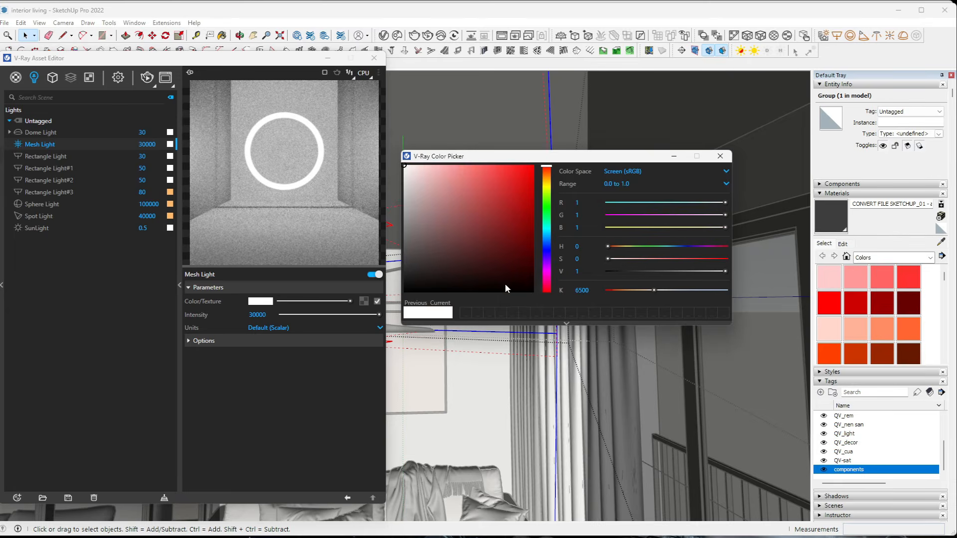
double_click(593, 292)
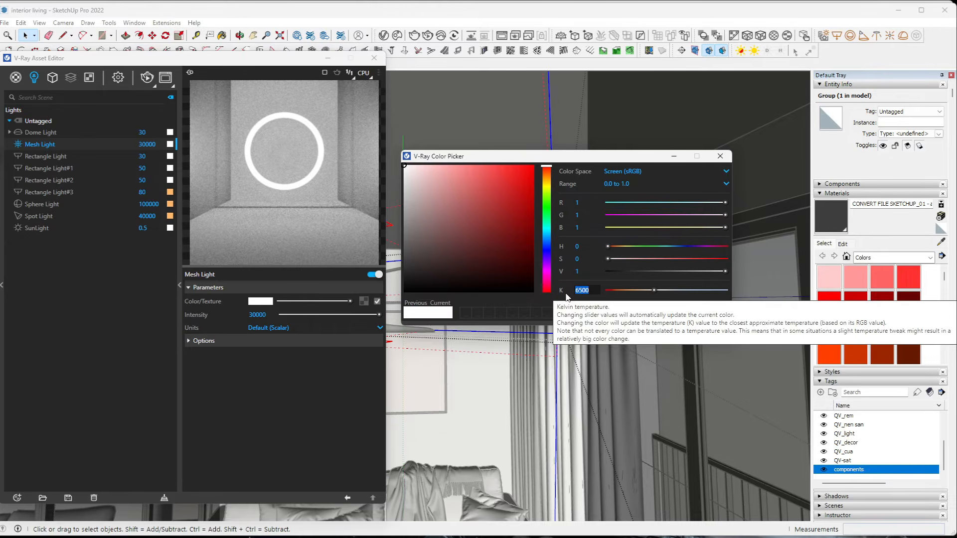
text(4000)
key(Return)
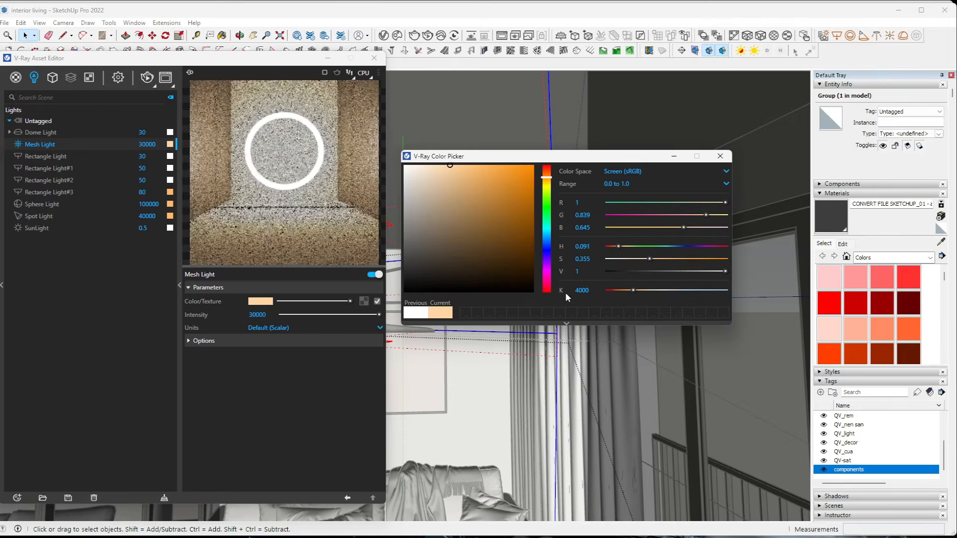
click(728, 160)
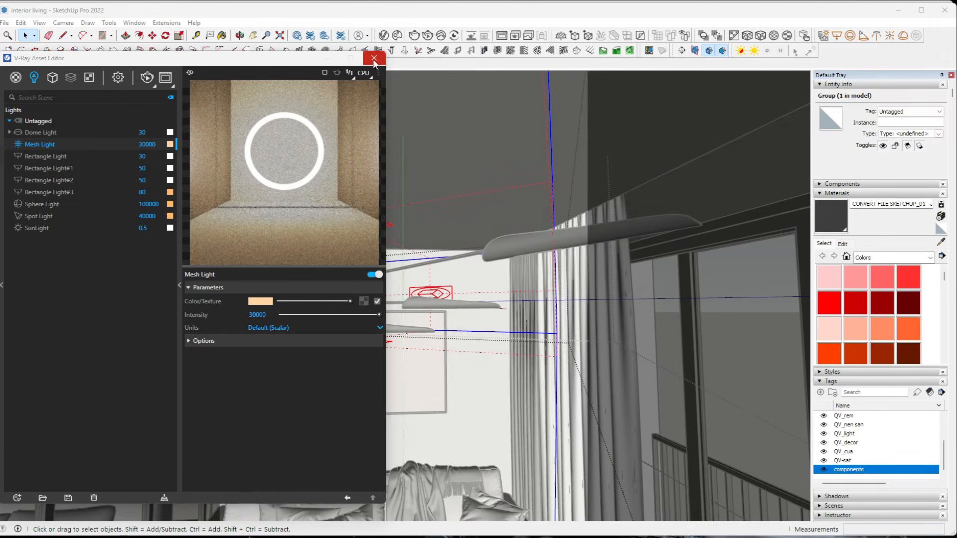
click(373, 57)
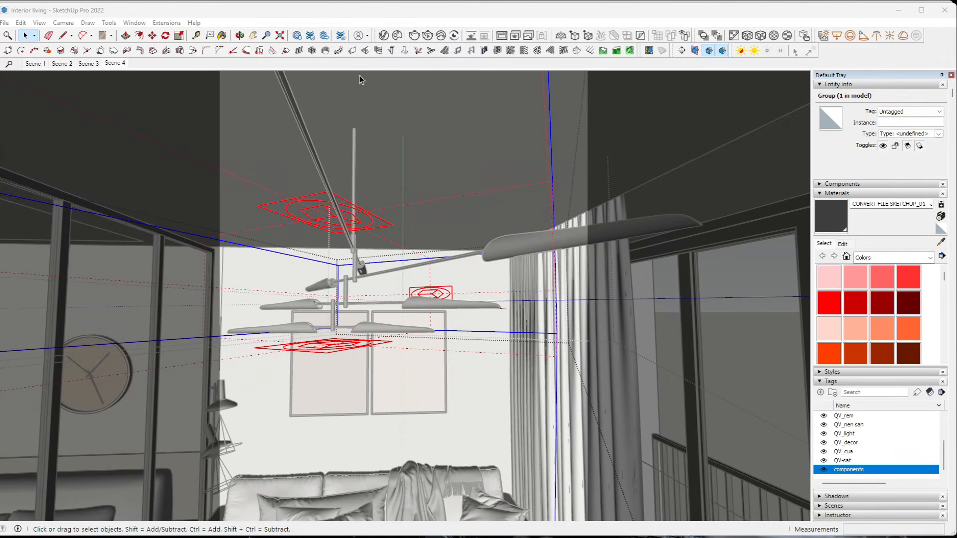
Step: Close the ceiling lamp's nested groups to return to the top level of the model
right_click(530, 396)
click(550, 404)
right_click(548, 398)
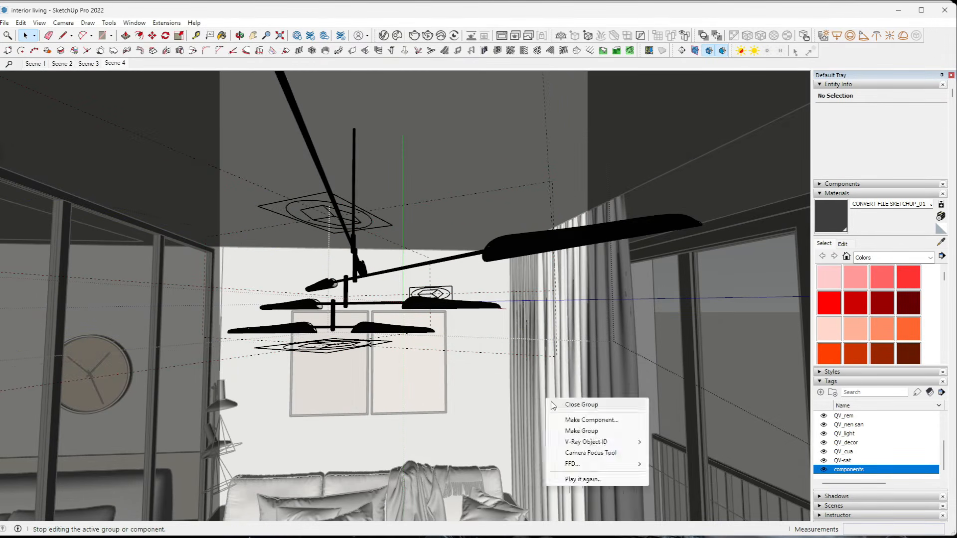
click(554, 405)
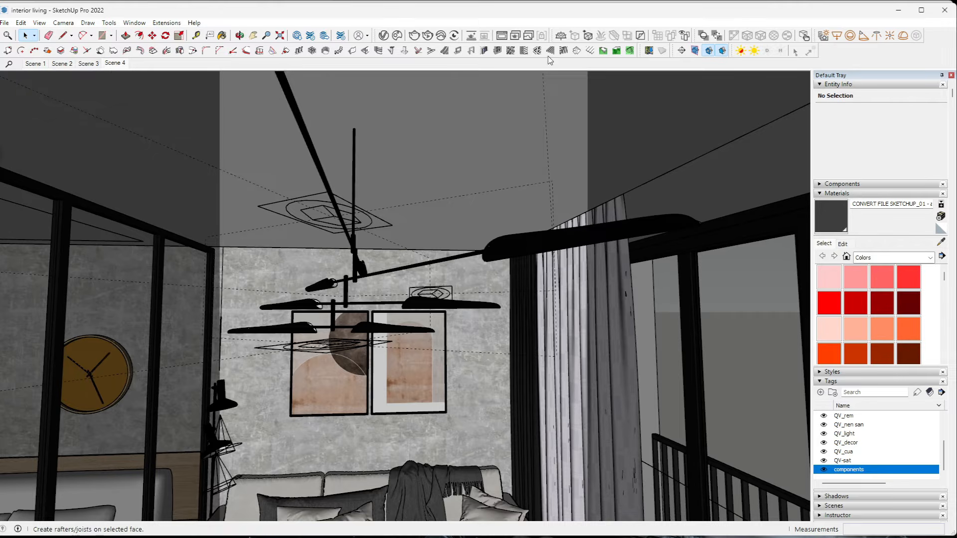
Step: Restore the Scene 4 view and start an interactive render to check the ceiling lamp's light
click(114, 63)
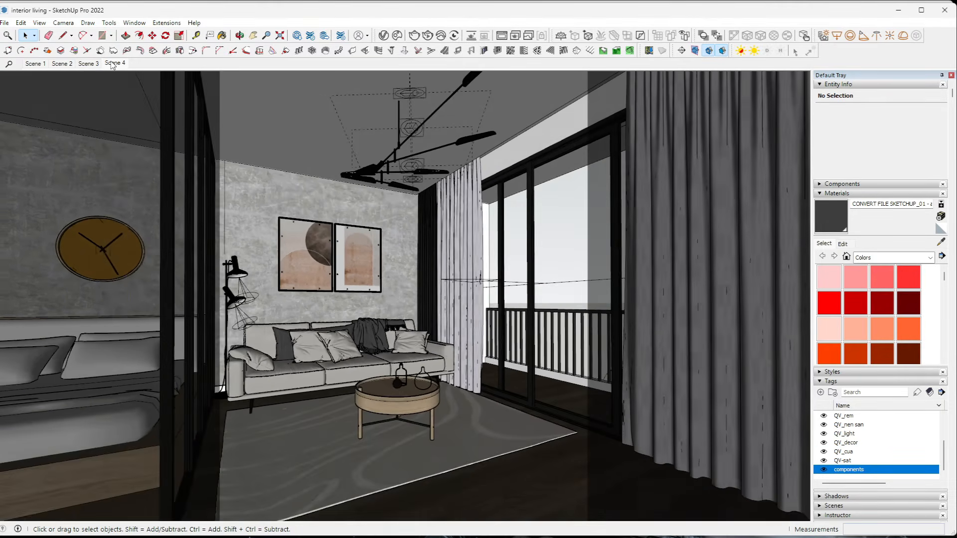
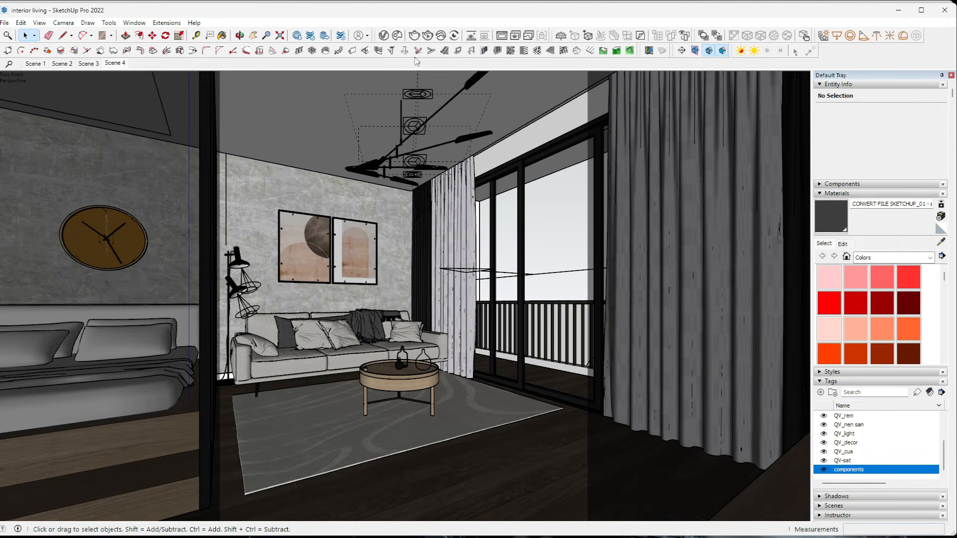
click(427, 36)
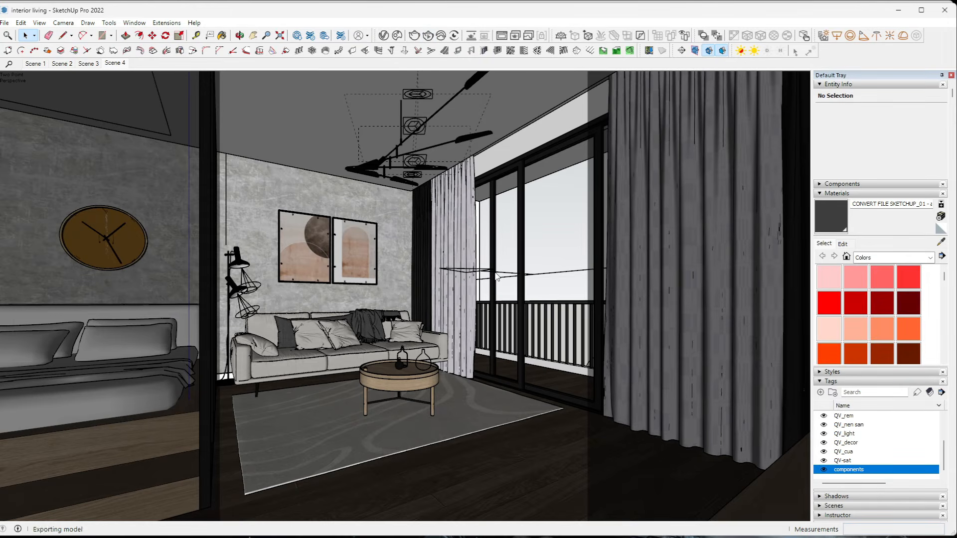
scroll(467, 329, down, 1)
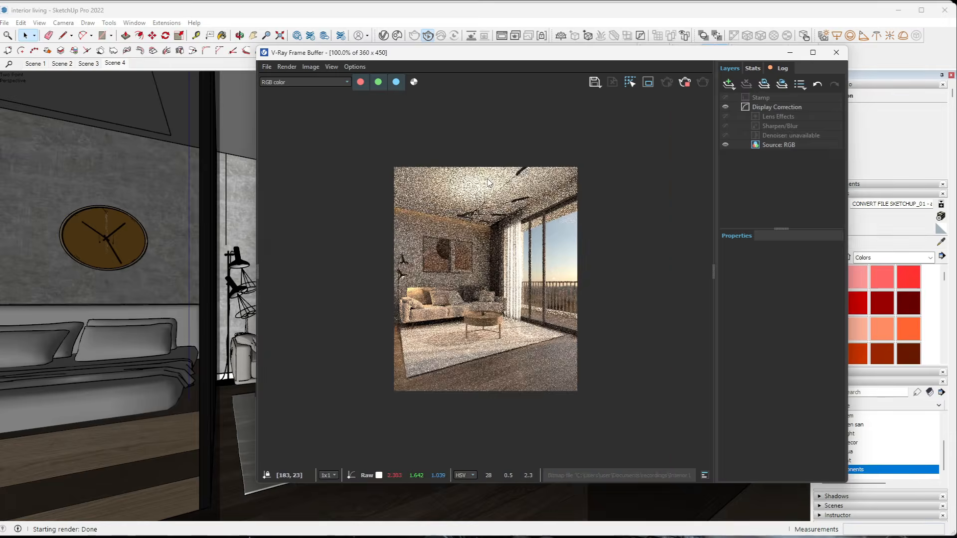
scroll(467, 329, up, 1)
scroll(467, 328, down, 1)
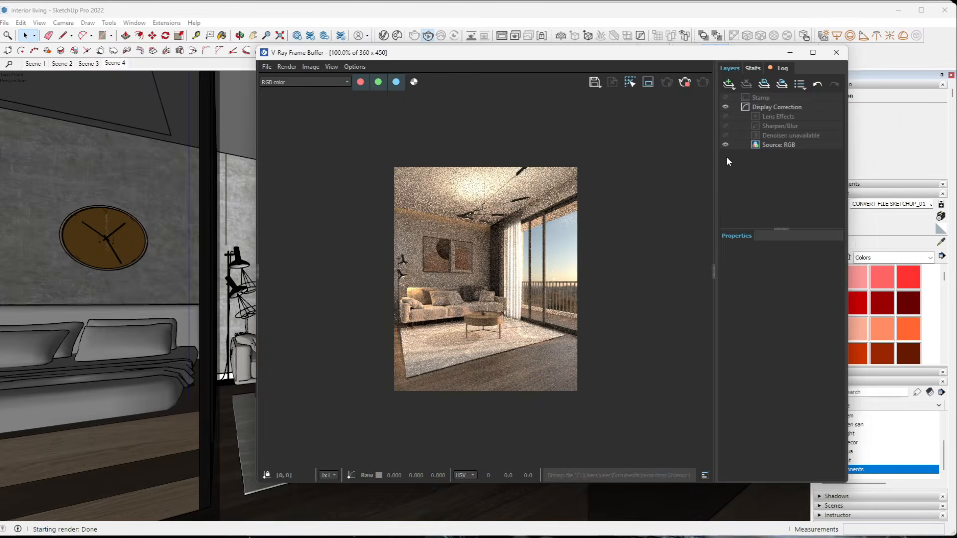
Step: Add an Exposure correction layer to the render with Highlight Burn at 0.632 and Exposure at 0.461
drag(708, 53, 569, 52)
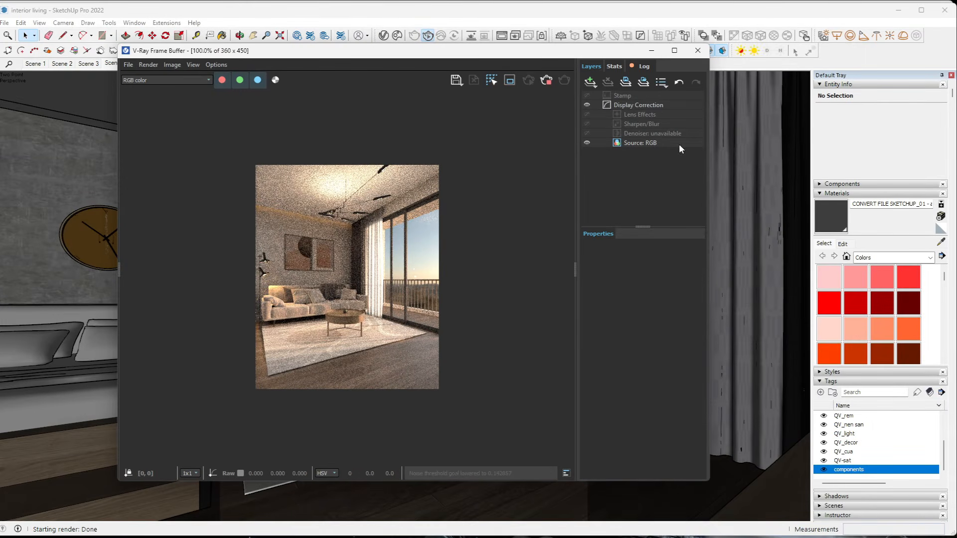
click(595, 85)
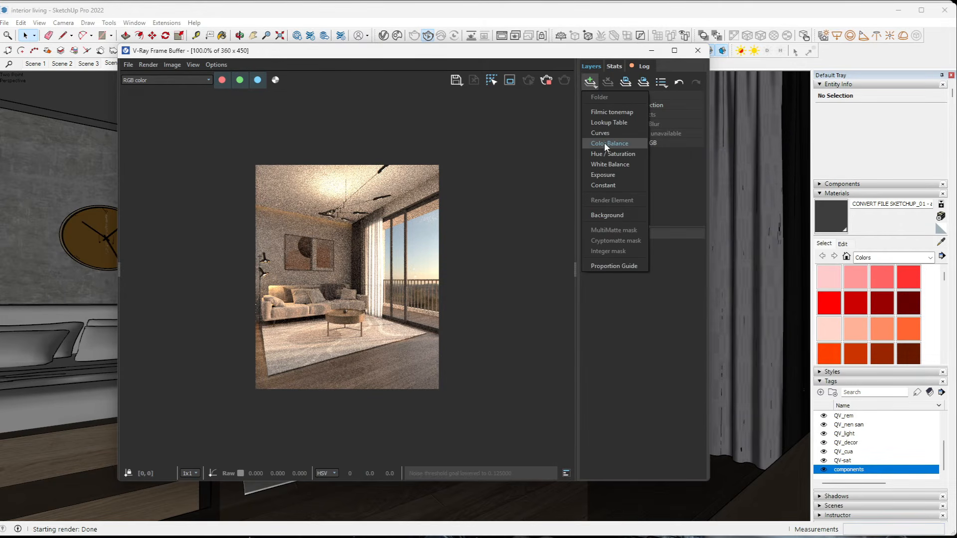
click(603, 175)
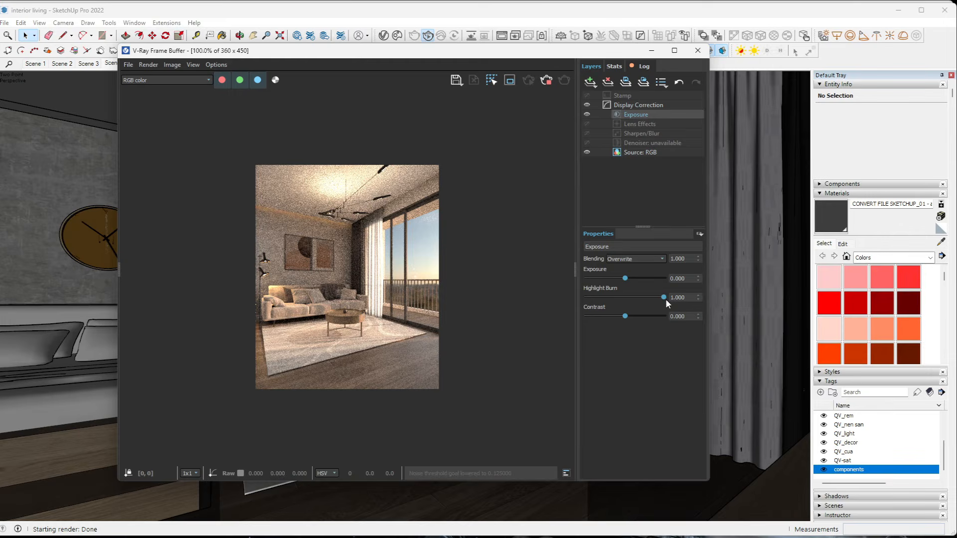
mouse_move(660, 298)
mouse_down()
mouse_move(624, 304)
mouse_move(637, 307)
mouse_move(630, 280)
mouse_up()
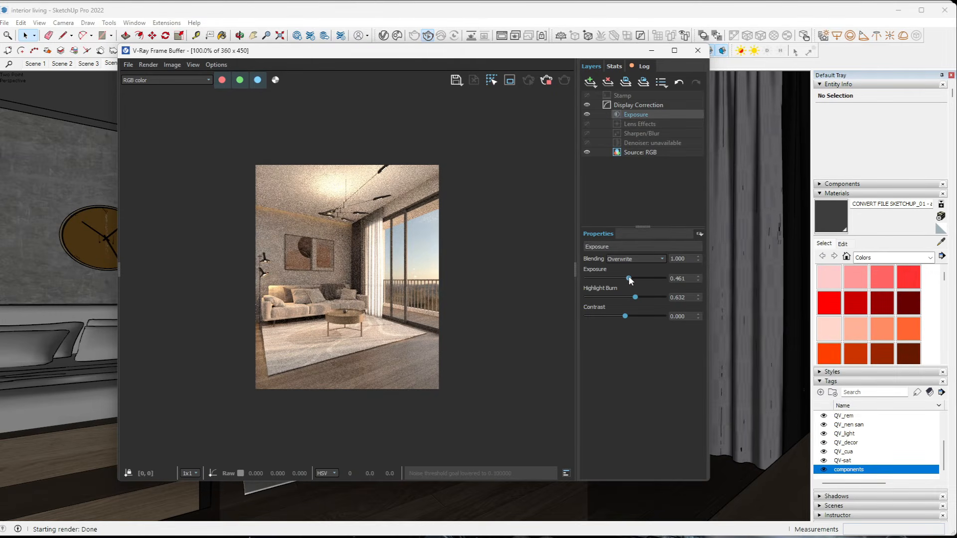
Step: Add a Lookup Table layer to the render's display corrections and load the LUT file Kim_Amland_Photographic_03.cube
scroll(356, 230, up, 1)
scroll(320, 361, up, 1)
scroll(332, 304, up, 1)
scroll(332, 306, down, 2)
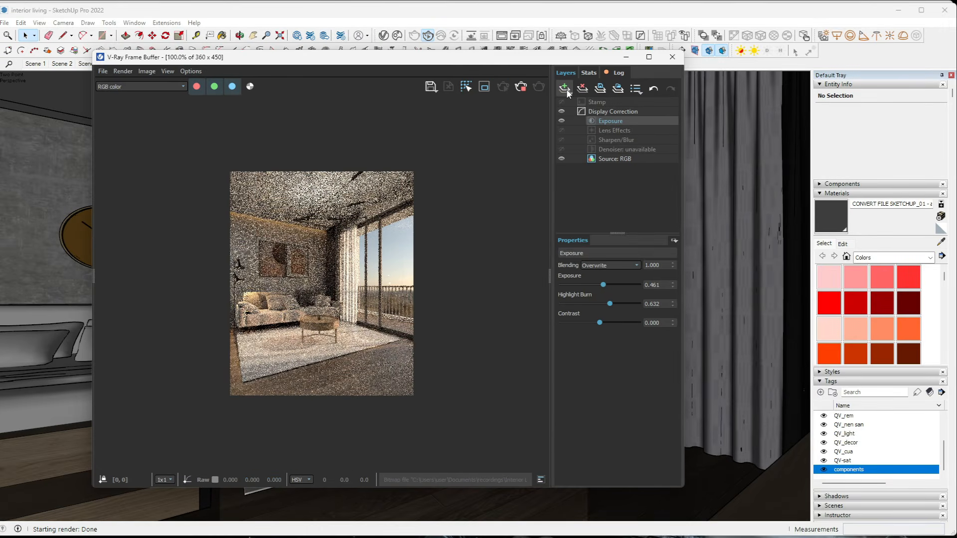
click(565, 89)
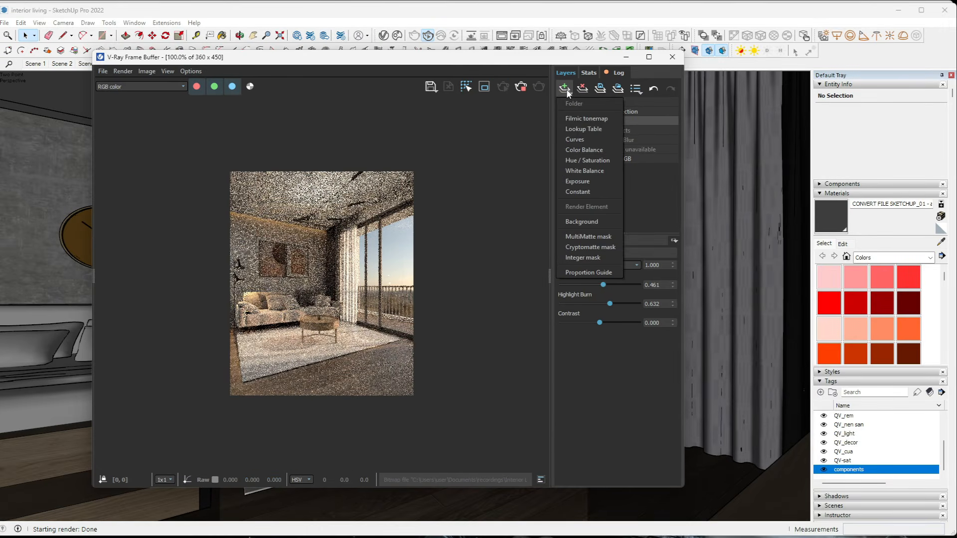
click(582, 130)
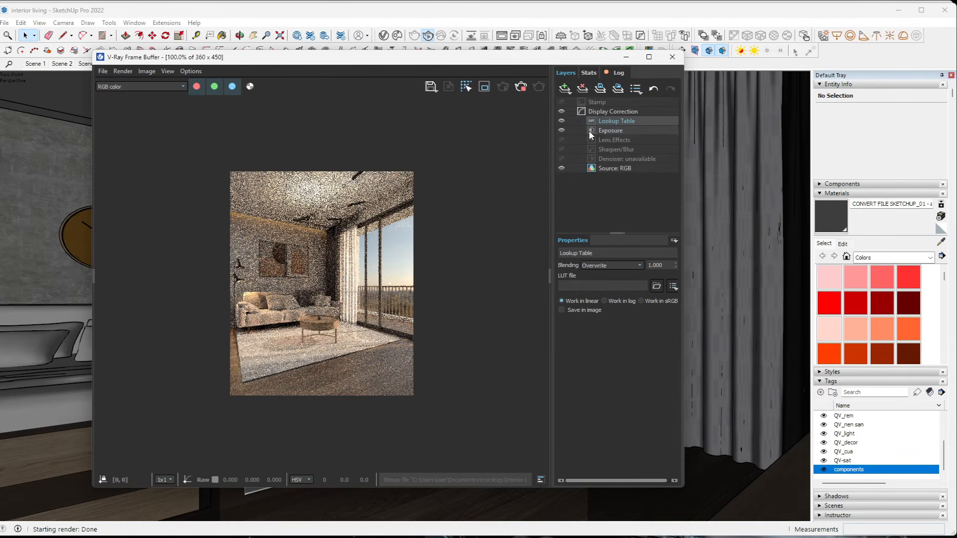
click(656, 286)
scroll(249, 234, down, 8)
scroll(248, 242, down, 8)
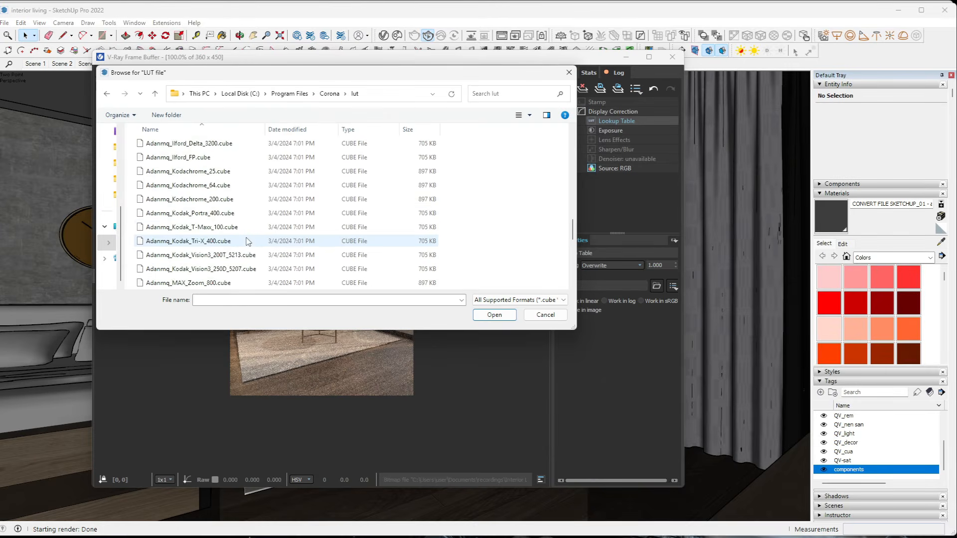
click(244, 256)
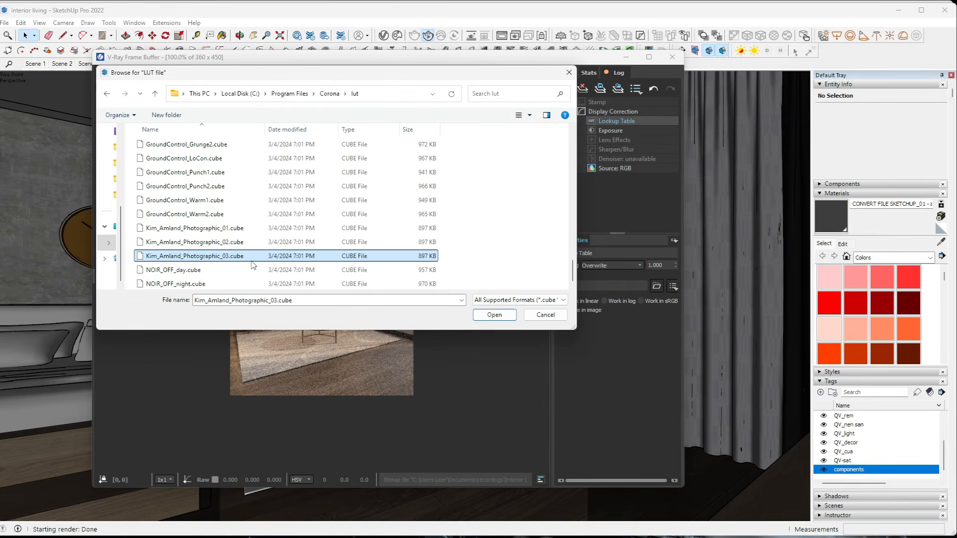
click(489, 317)
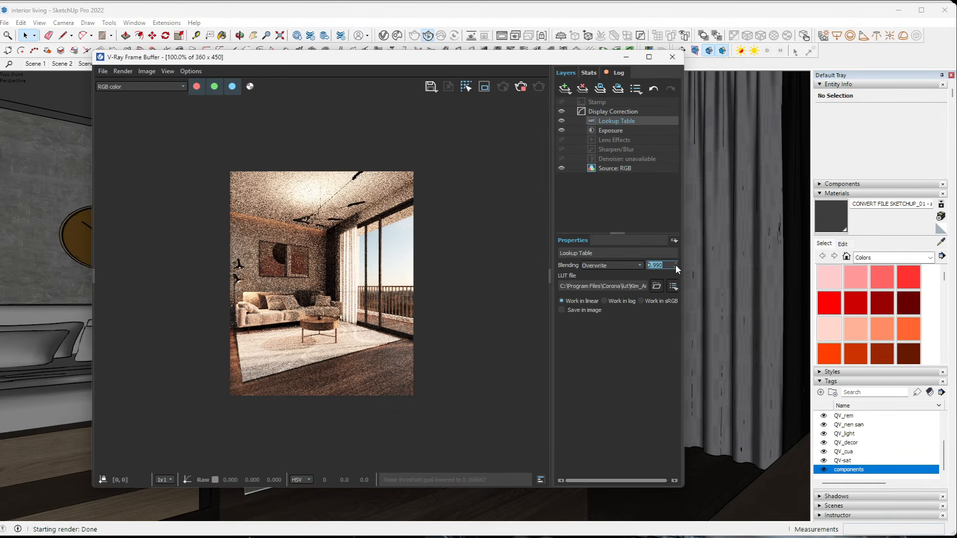
Step: Reduce the Lookup Table layer's blending amount to 0.300 and inspect the render
text(0.060)
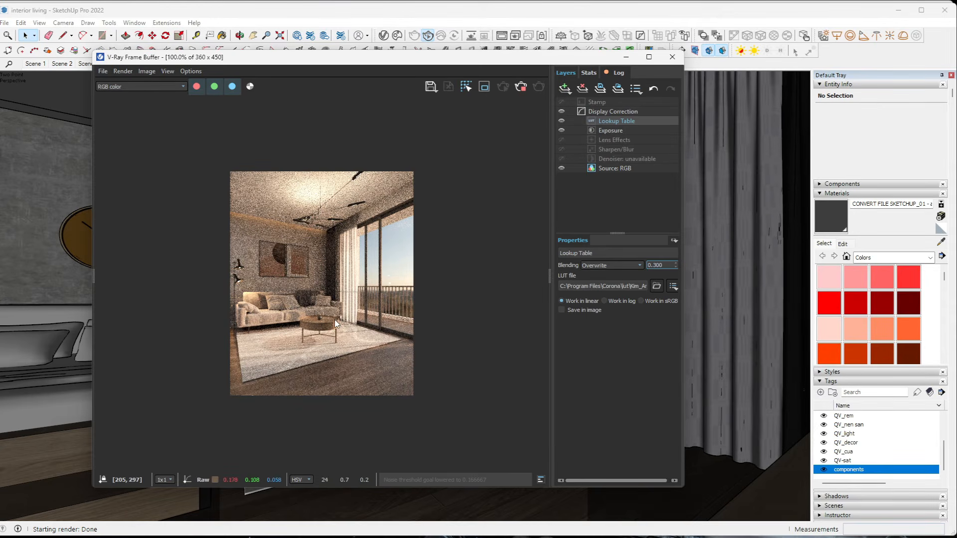
scroll(334, 319, up, 1)
scroll(295, 312, down, 1)
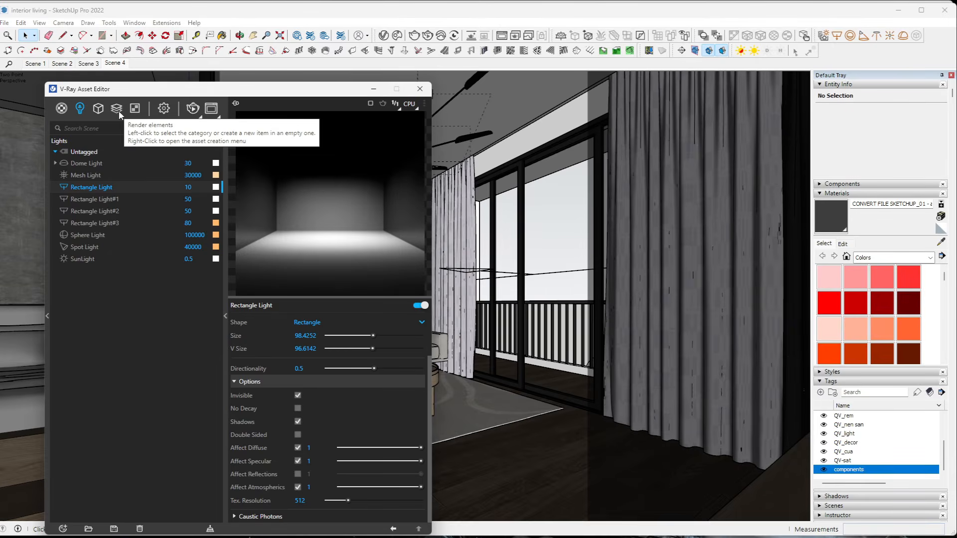
Step: Add a Light Mix render element grouped by Group Instances and start an interactive render
click(119, 112)
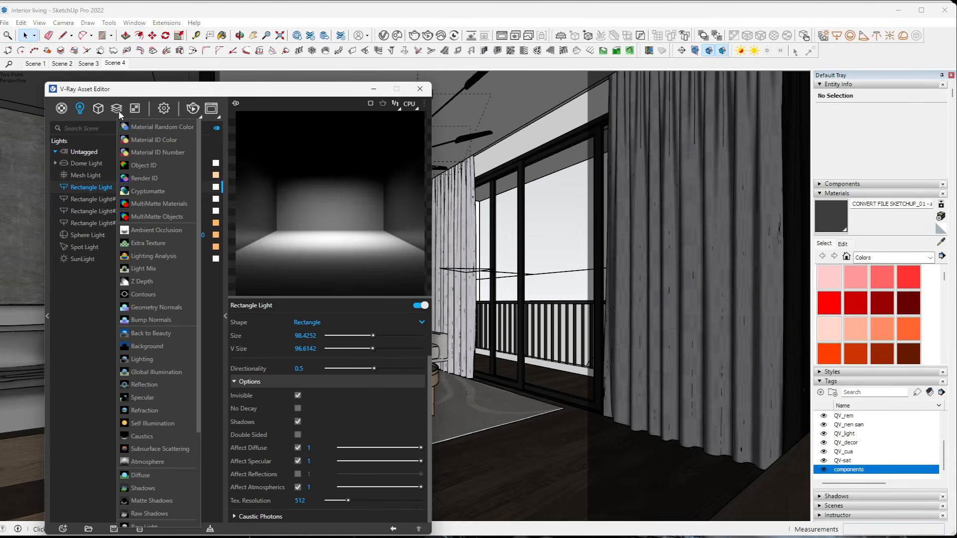
click(149, 268)
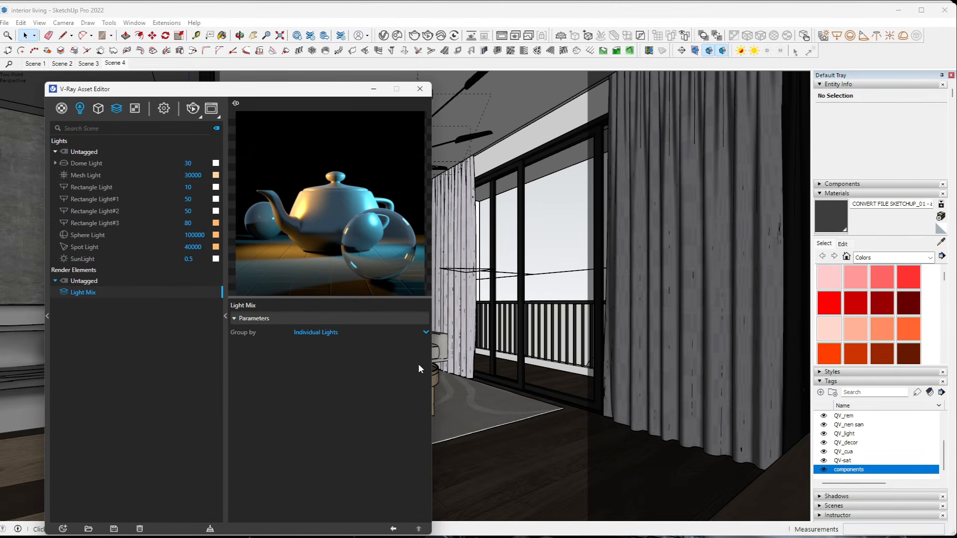
click(424, 333)
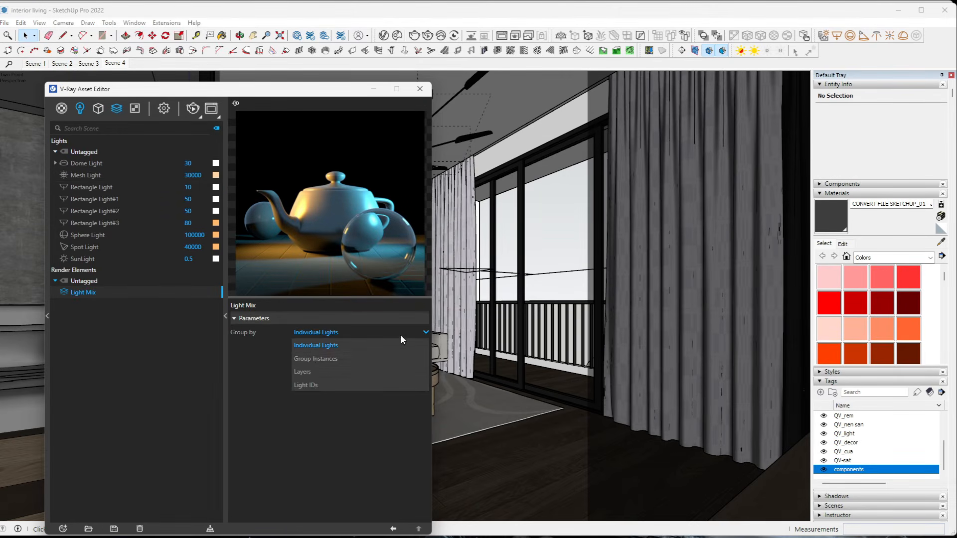
click(310, 360)
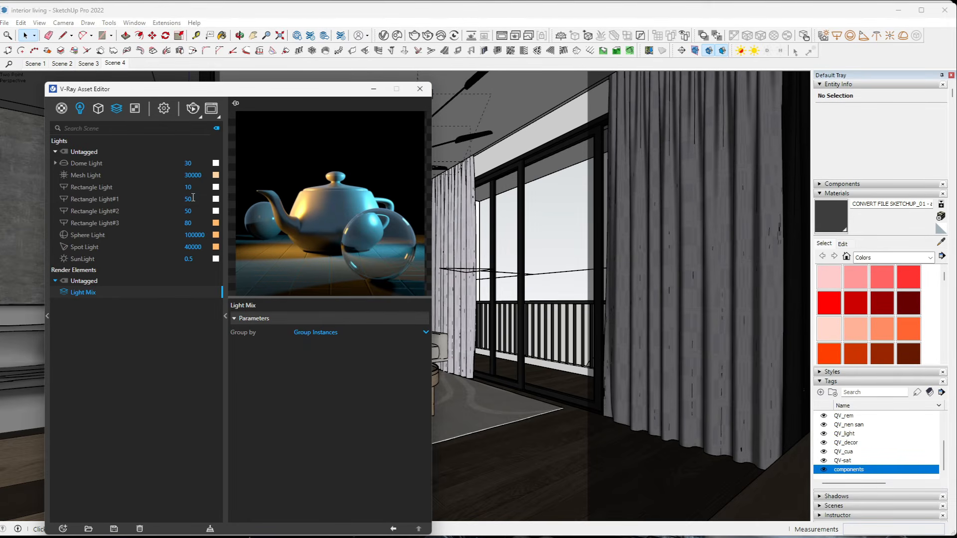
click(420, 92)
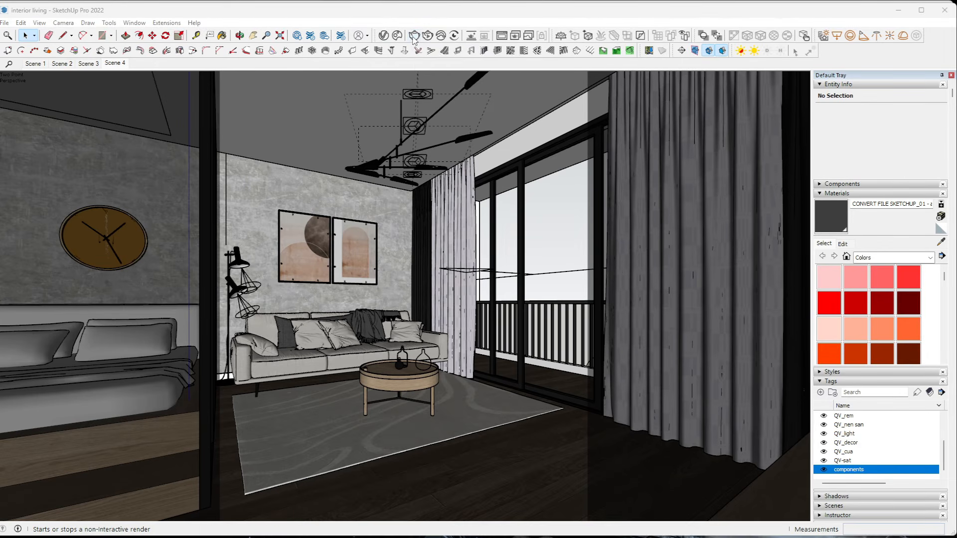
click(428, 37)
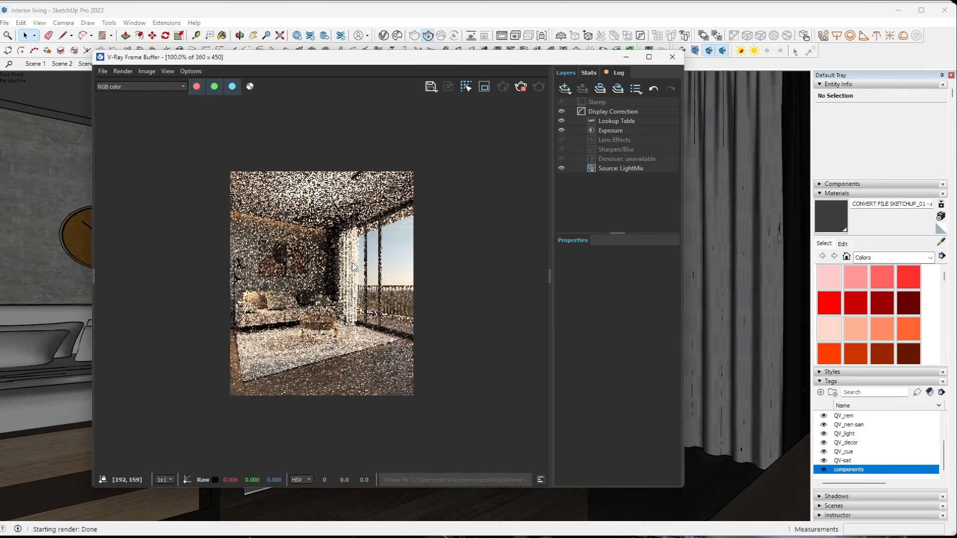
Step: Set the Mesh Light's intensity to 10000 in the Asset Editor
click(383, 36)
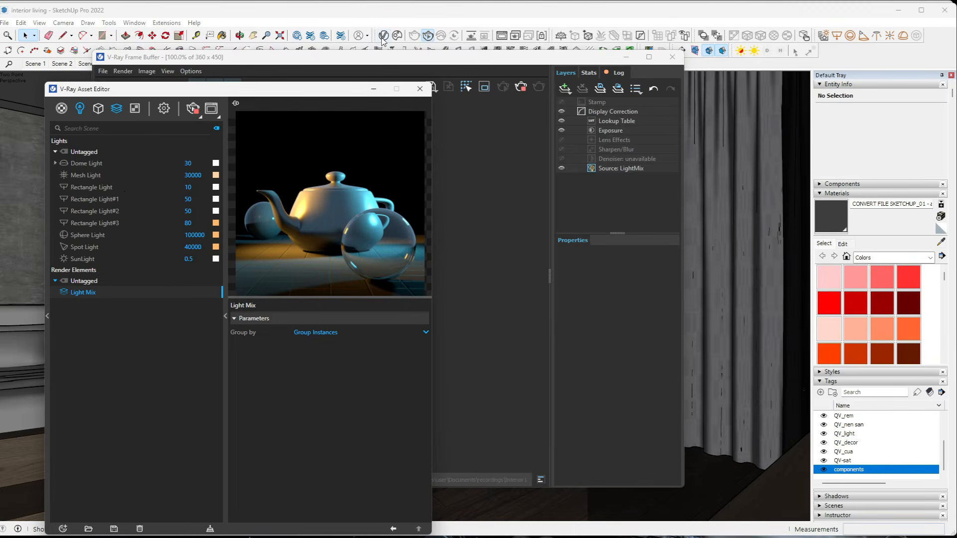
click(105, 175)
drag(189, 174, 182, 171)
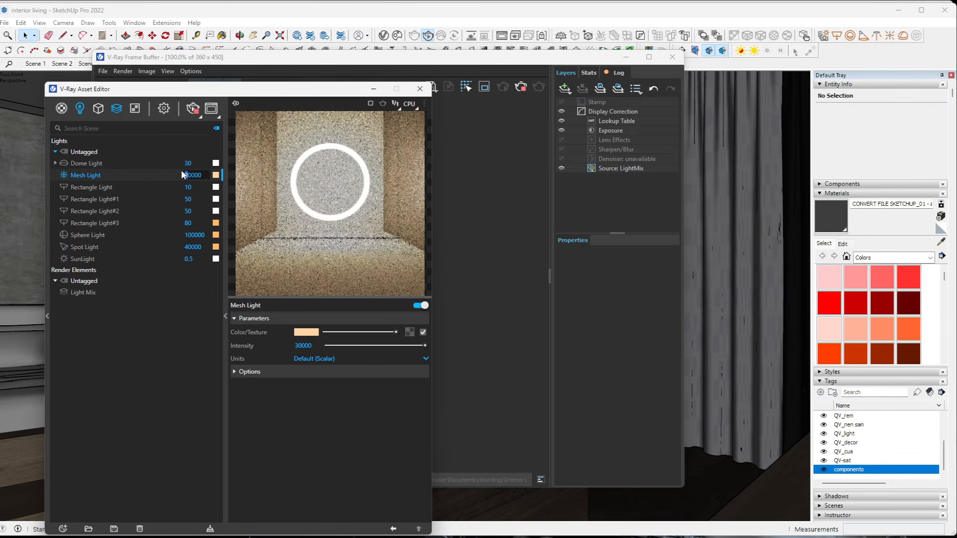
text(1)
key(Return)
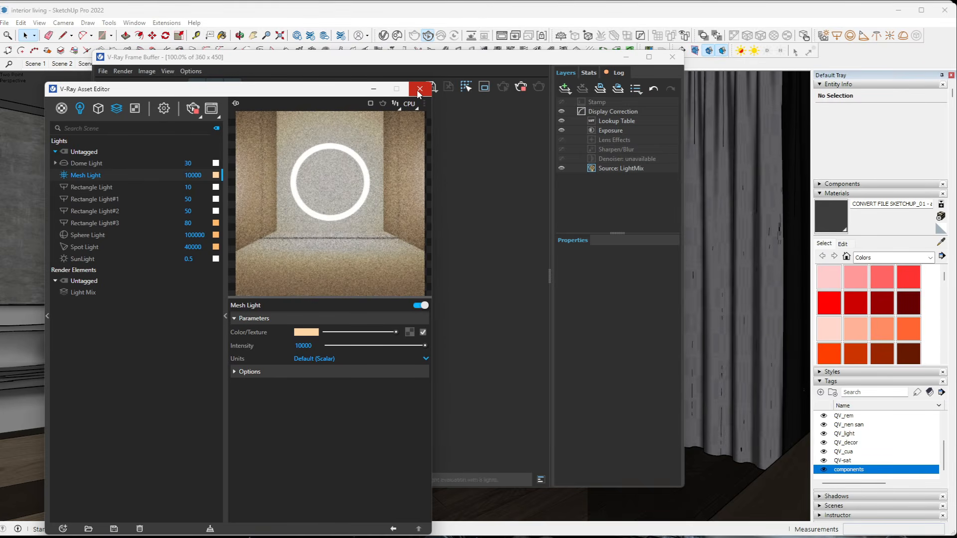
drag(323, 90, 516, 102)
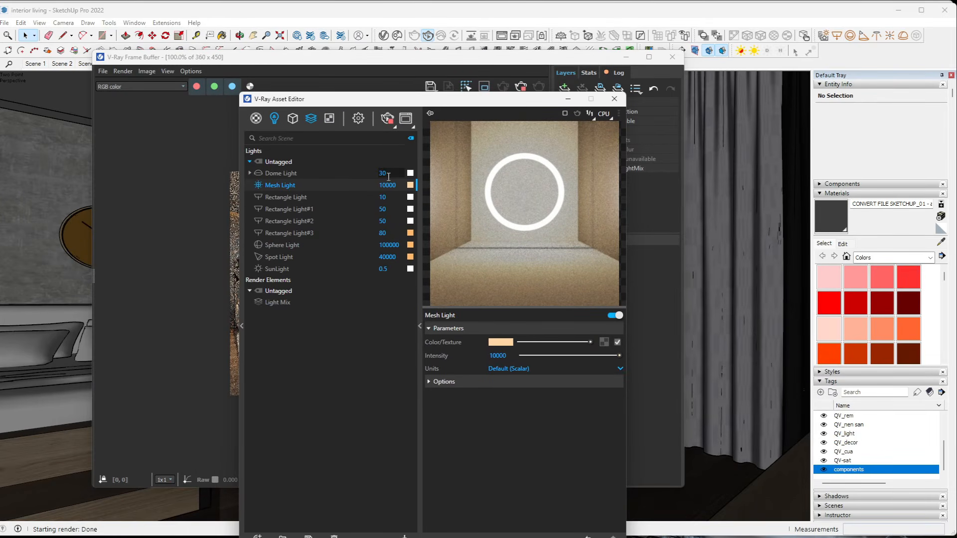
Step: Set the Dome Light's intensity to 50 and move the Asset Editor clear of the render image
drag(382, 174, 375, 178)
text(50)
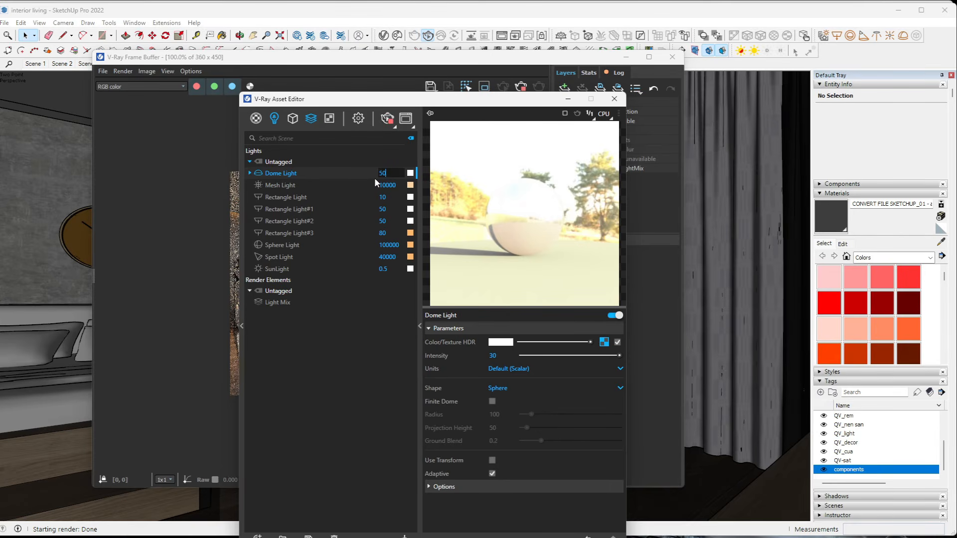
key(Return)
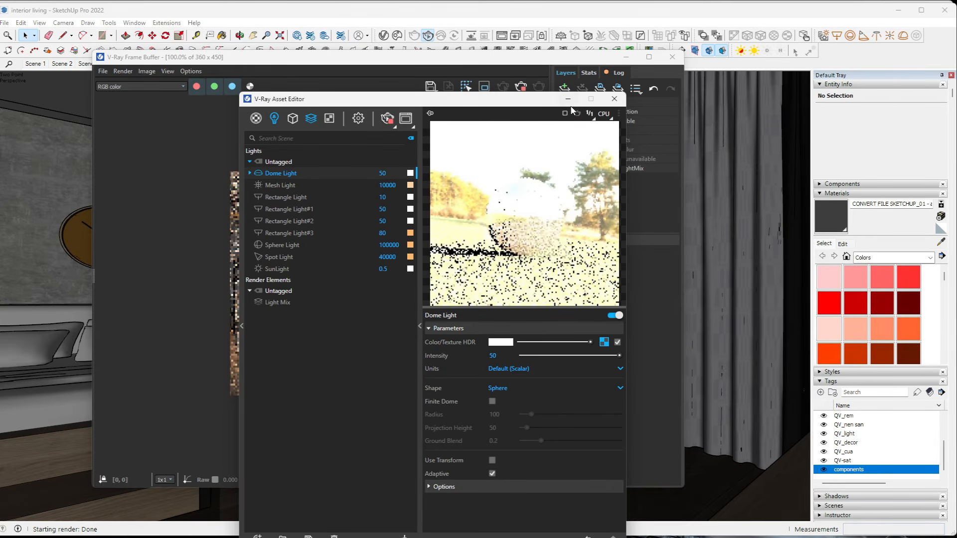
drag(520, 105, 812, 78)
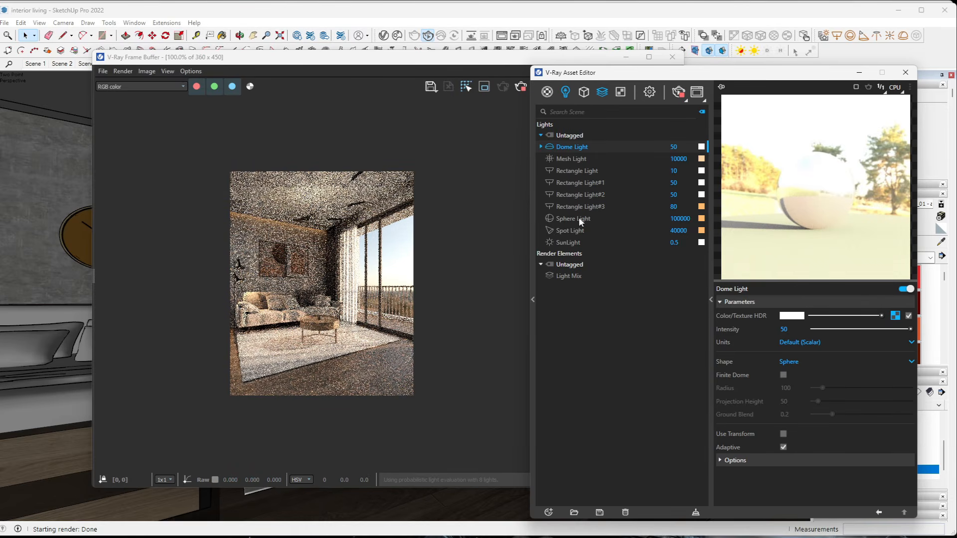
Step: Set the Spot Light's intensity to 20000 and inspect the sofa area in the updated render
click(577, 233)
click(662, 229)
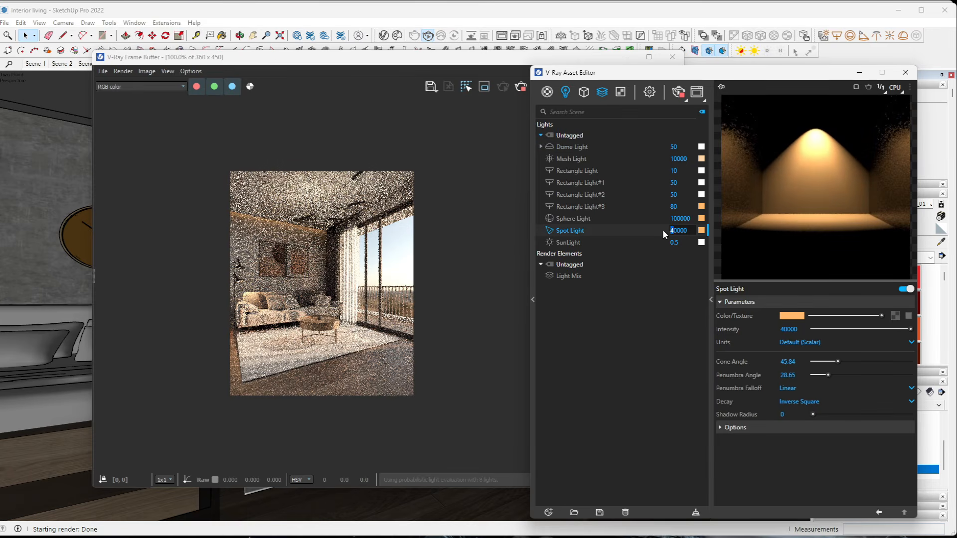
text(2)
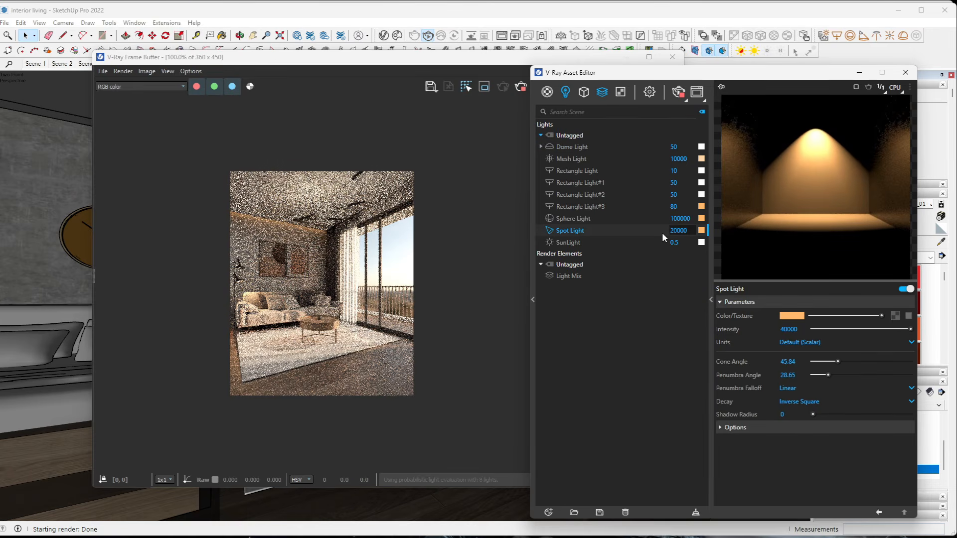
key(Return)
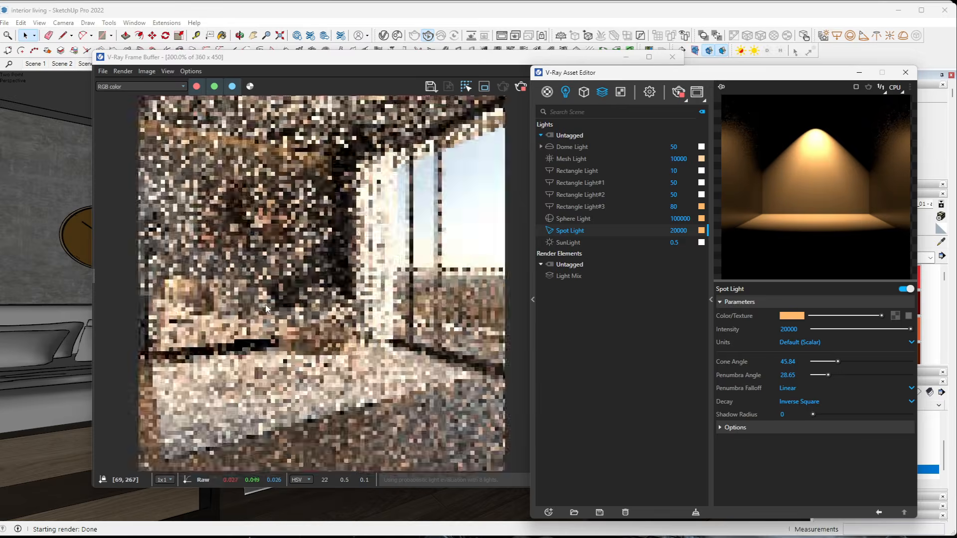
scroll(287, 338, up, 1)
scroll(206, 281, down, 1)
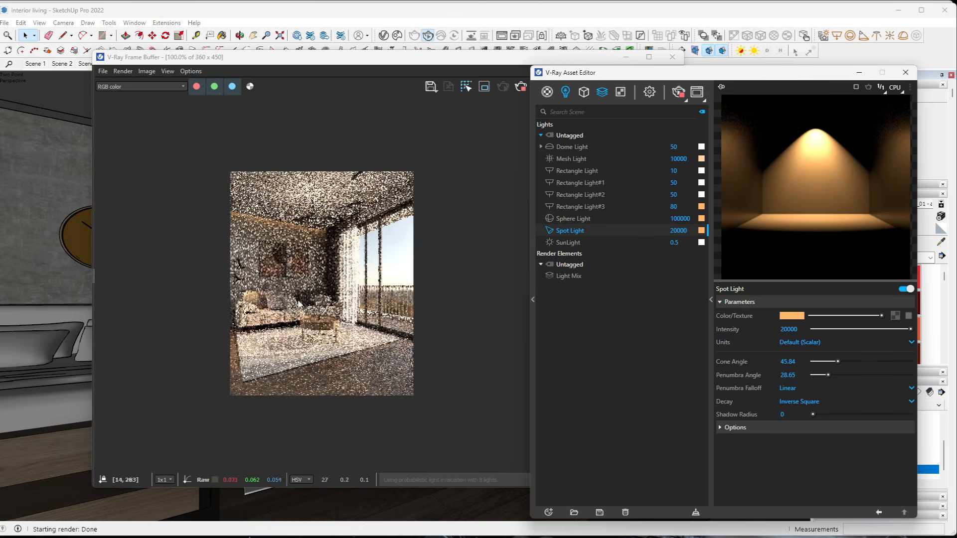
scroll(321, 323, up, 1)
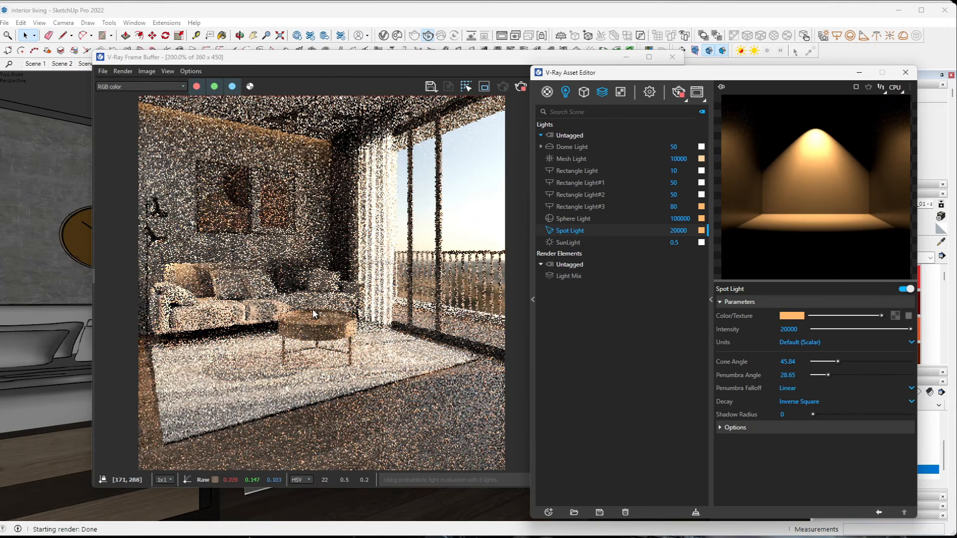
scroll(319, 234, down, 1)
scroll(318, 229, up, 1)
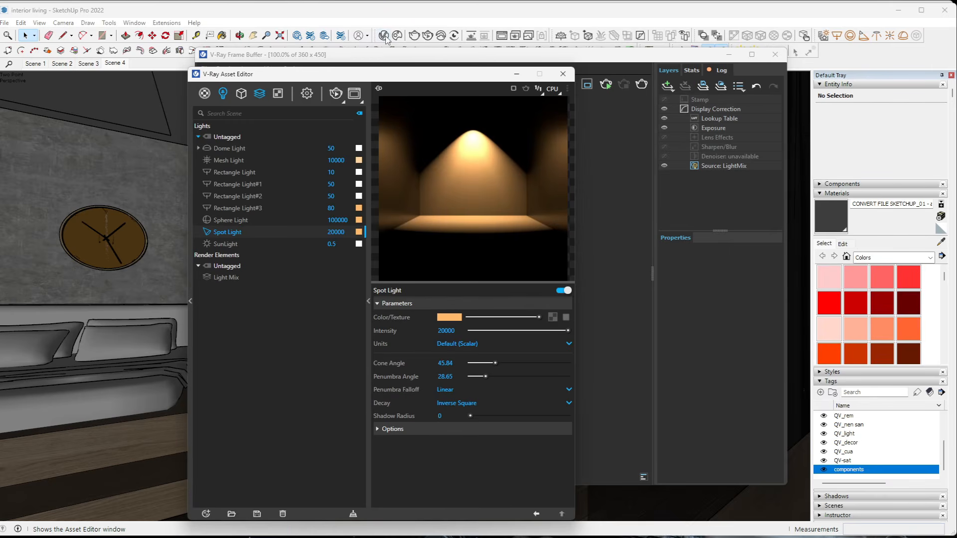
Step: Set the render output size to 800 x 1000 in the render settings
click(383, 35)
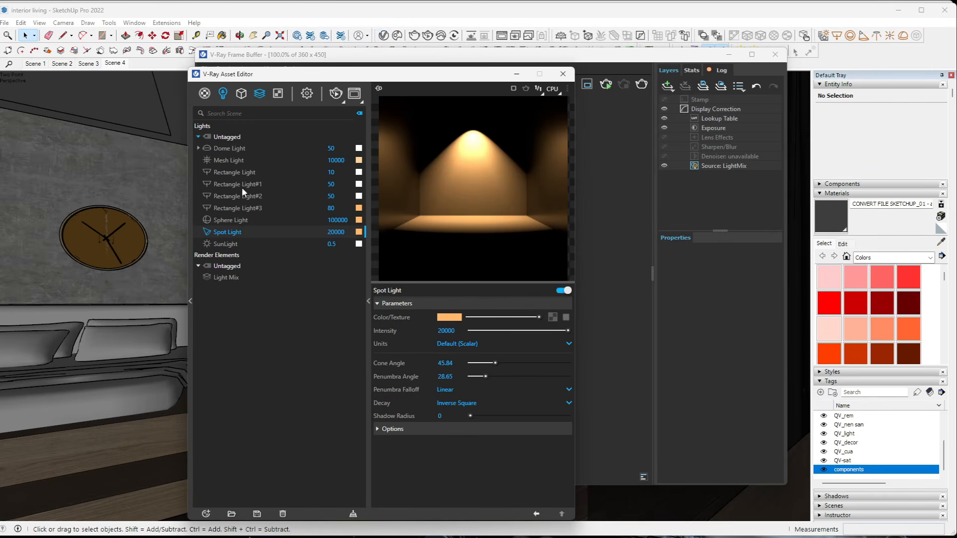
click(299, 94)
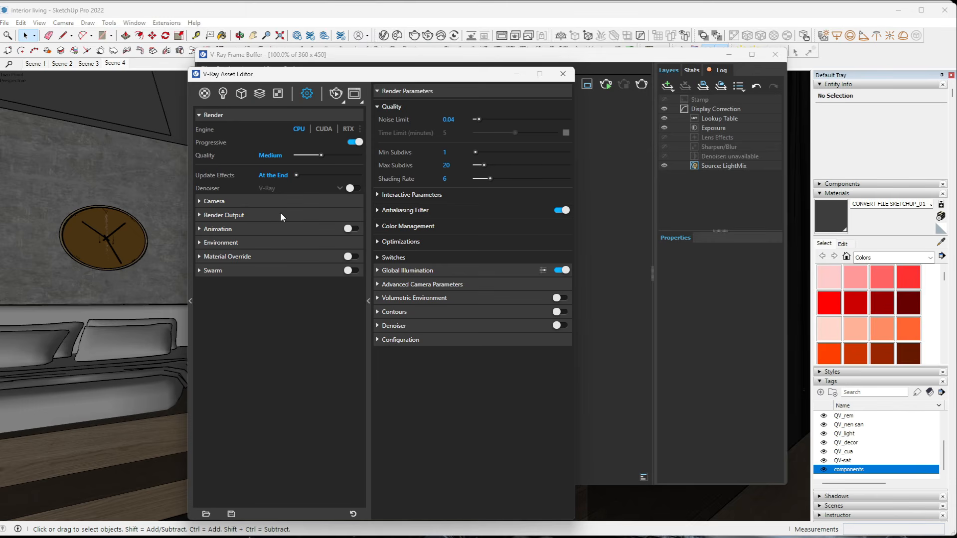
click(296, 216)
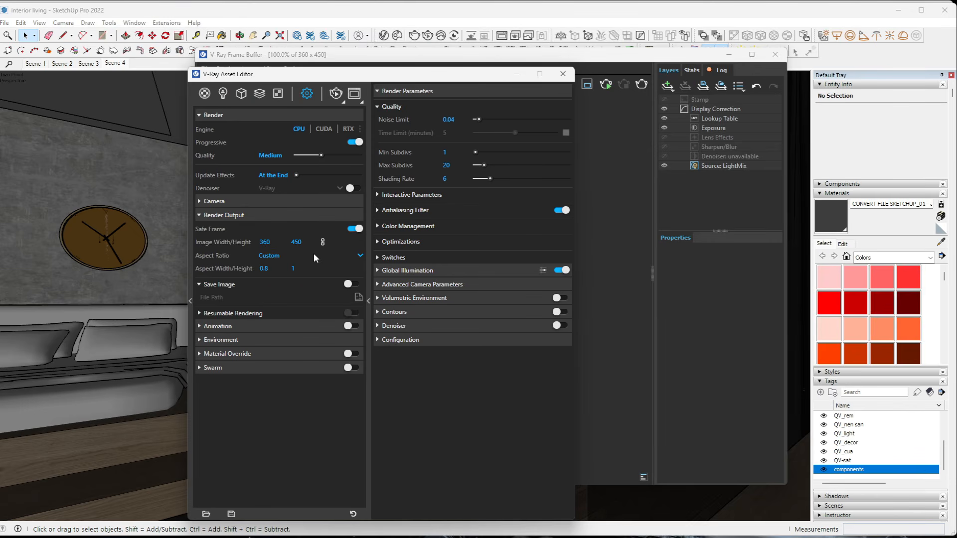
click(273, 243)
text(800)
key(Return)
Step: Copy the Dome Light's HDR texture and paste it as an instance into the Environment background
click(256, 339)
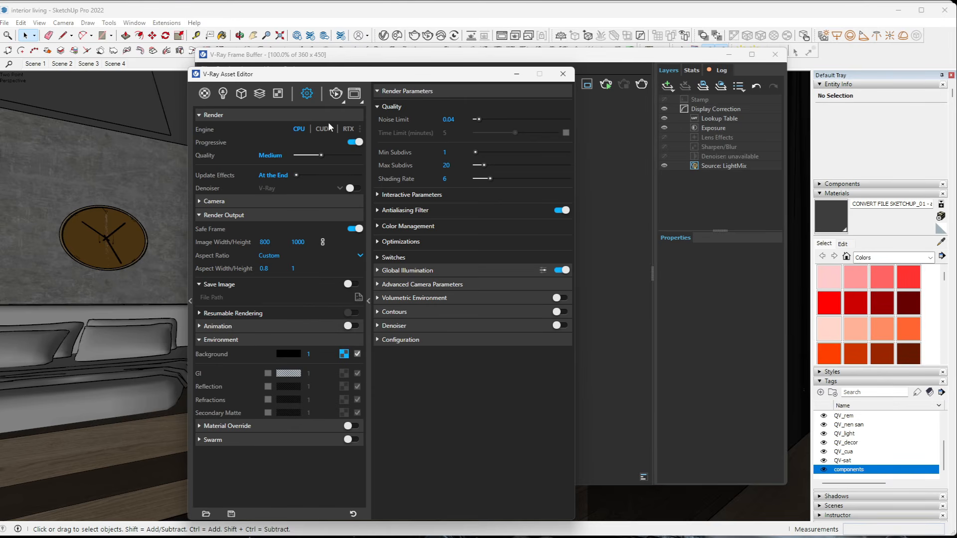
click(224, 94)
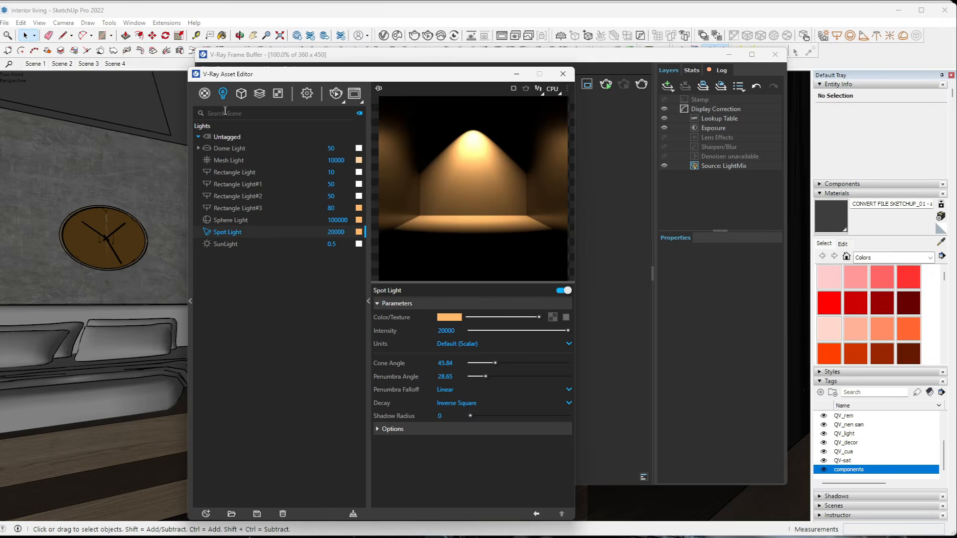
click(235, 149)
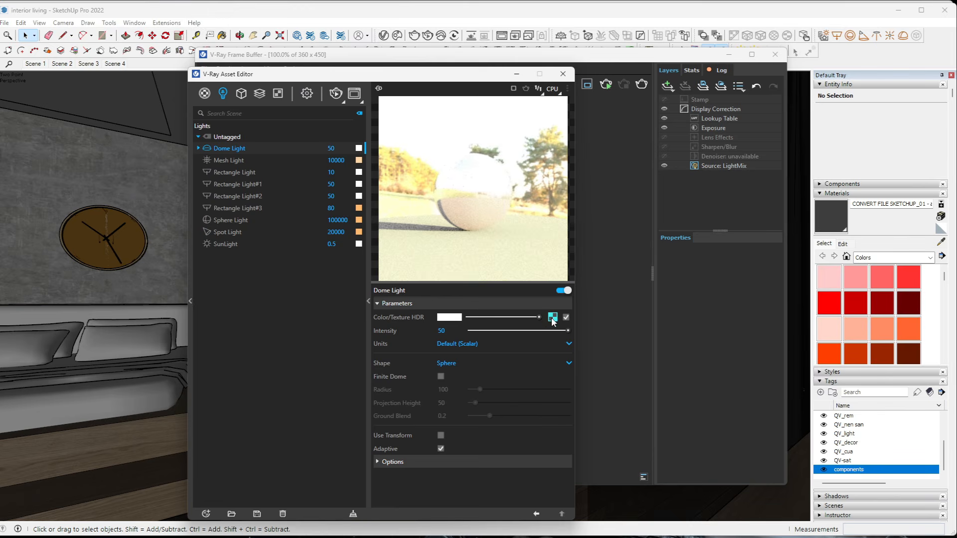
click(306, 94)
right_click(343, 354)
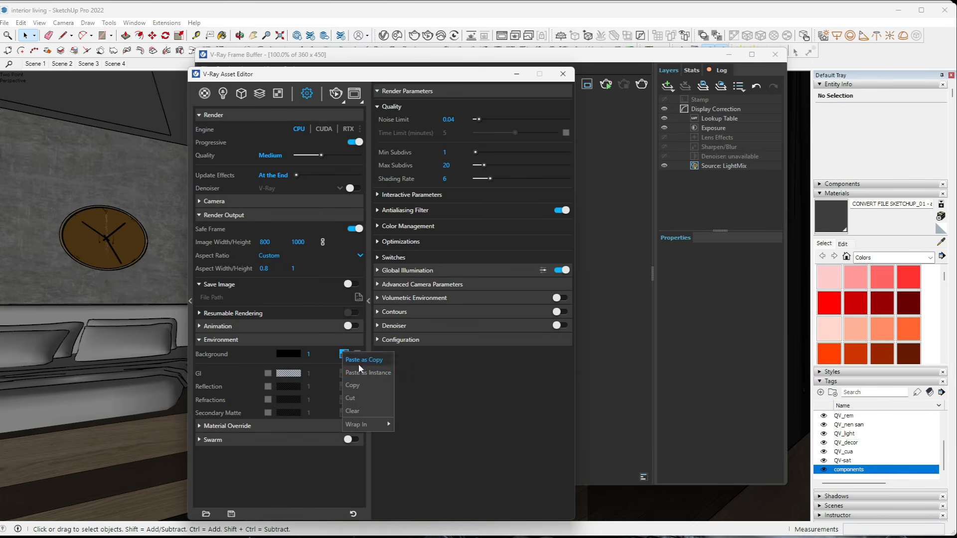
click(362, 373)
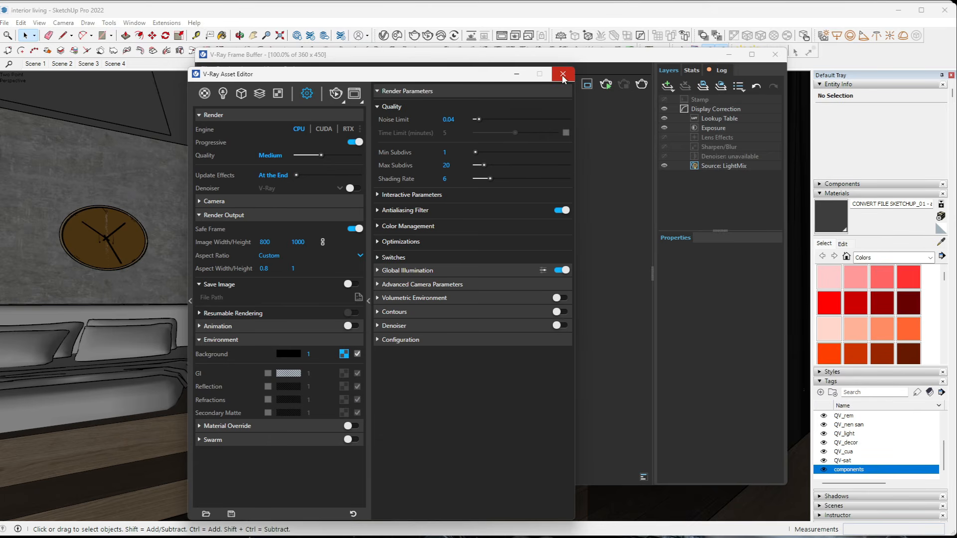
Step: Set the render engine to CUDA and start the render in an enlarged frame buffer window
click(320, 130)
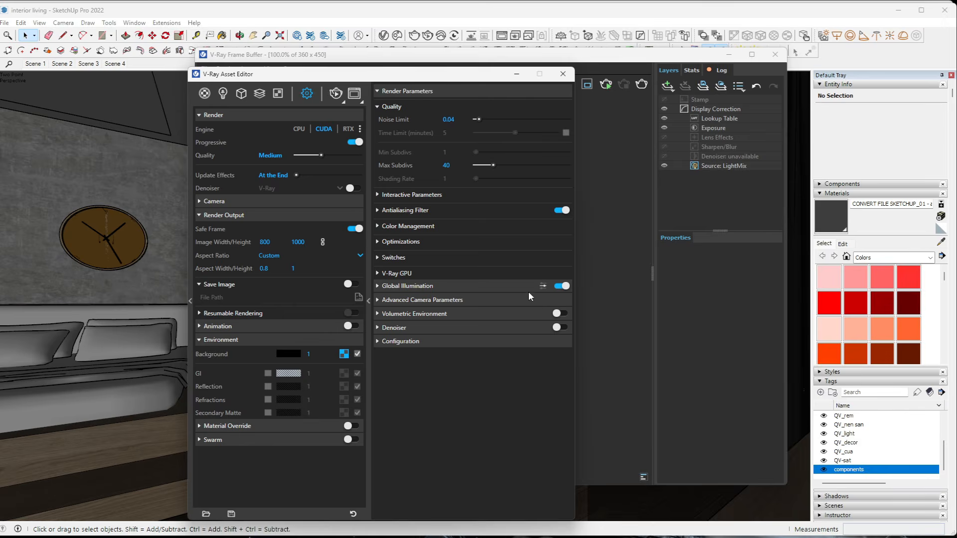
drag(786, 485, 609, 367)
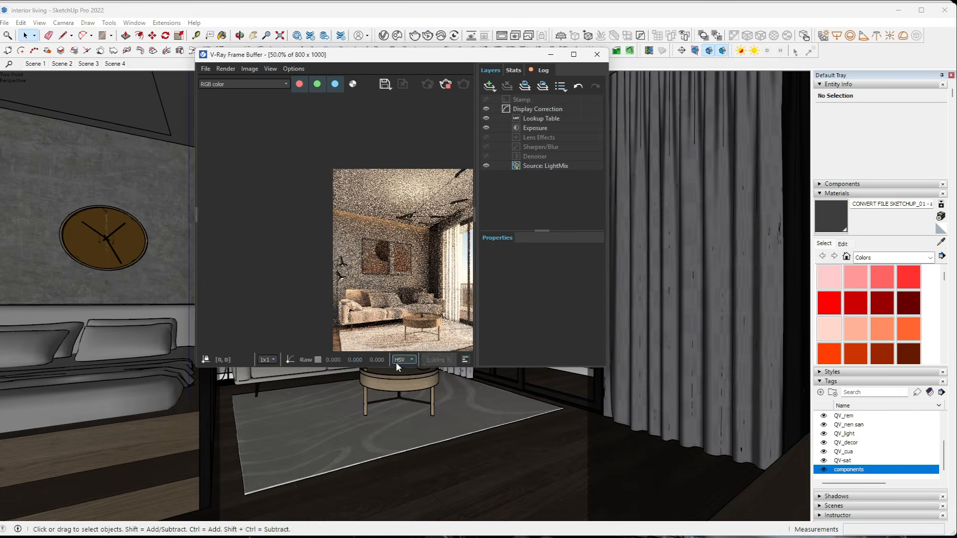
drag(397, 368, 397, 517)
drag(196, 302, 115, 303)
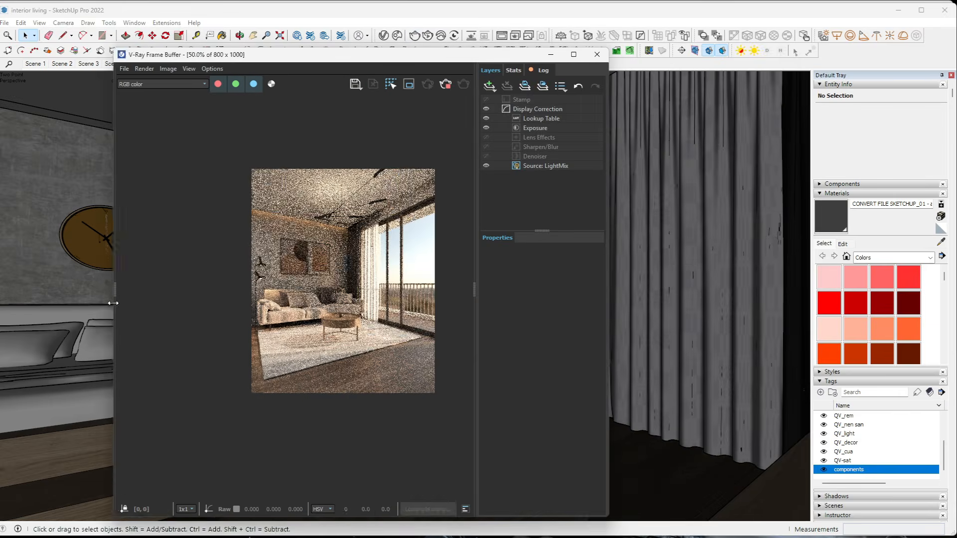
drag(114, 303, 18, 302)
click(463, 84)
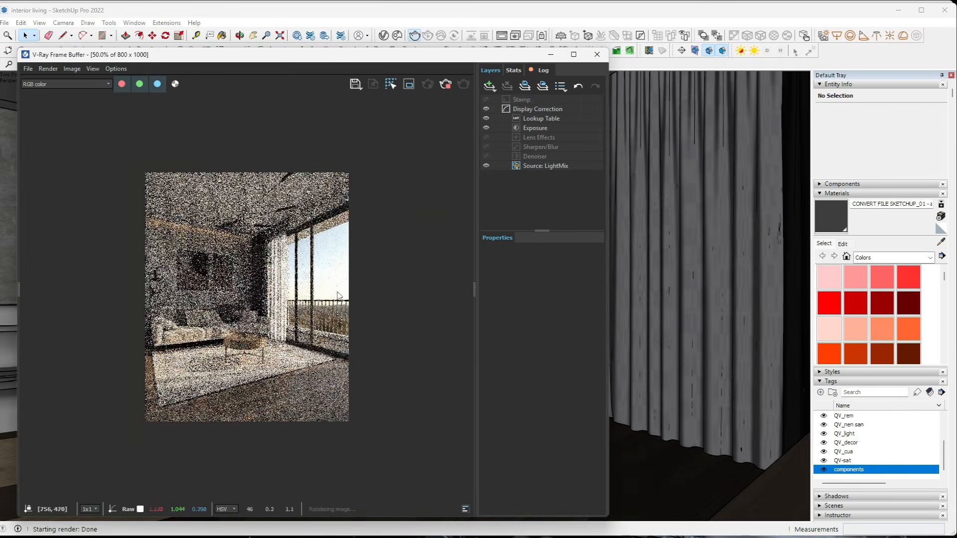
Step: Check the Mesh Light's effect in the LightMix layer and lower its intensity multiplier to 0.535
click(545, 166)
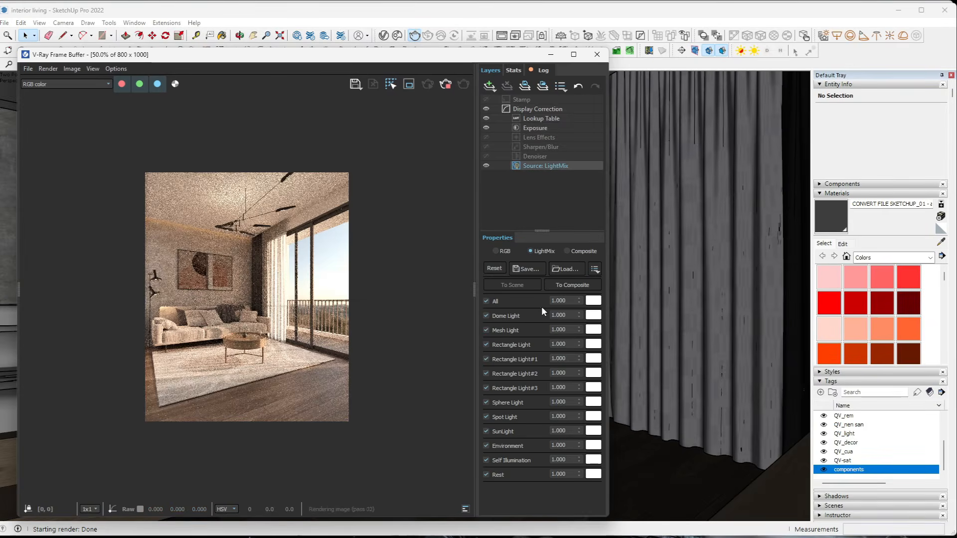
click(487, 330)
click(486, 329)
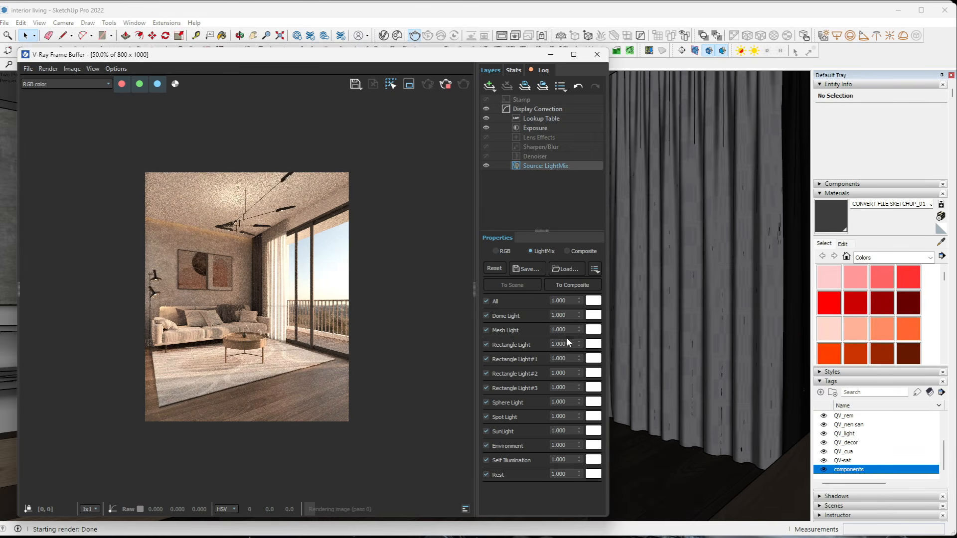
drag(578, 331, 579, 380)
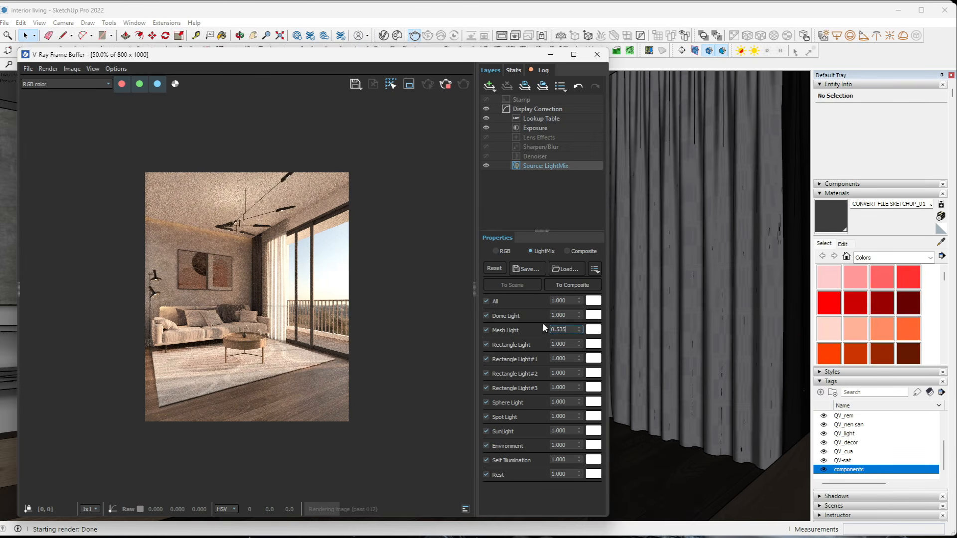
Step: Toggle Rectangle Light off and on repeatedly in LightMix to compare its effect on the room
click(486, 344)
click(486, 345)
click(486, 345)
click(486, 345)
click(486, 345)
click(486, 344)
click(487, 345)
click(487, 343)
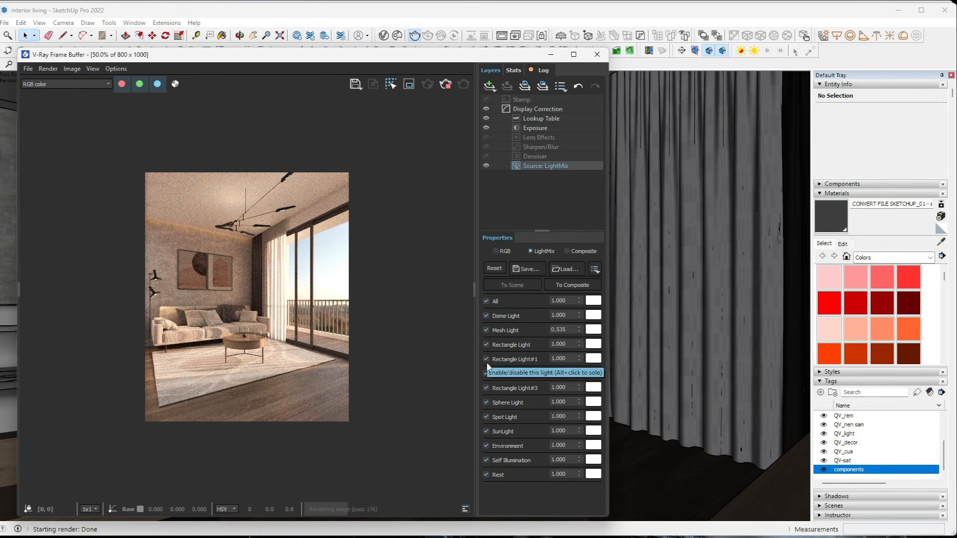
Step: Toggle Rectangle Light#1 off and on in LightMix and examine its effect on the render up close
click(486, 359)
click(485, 357)
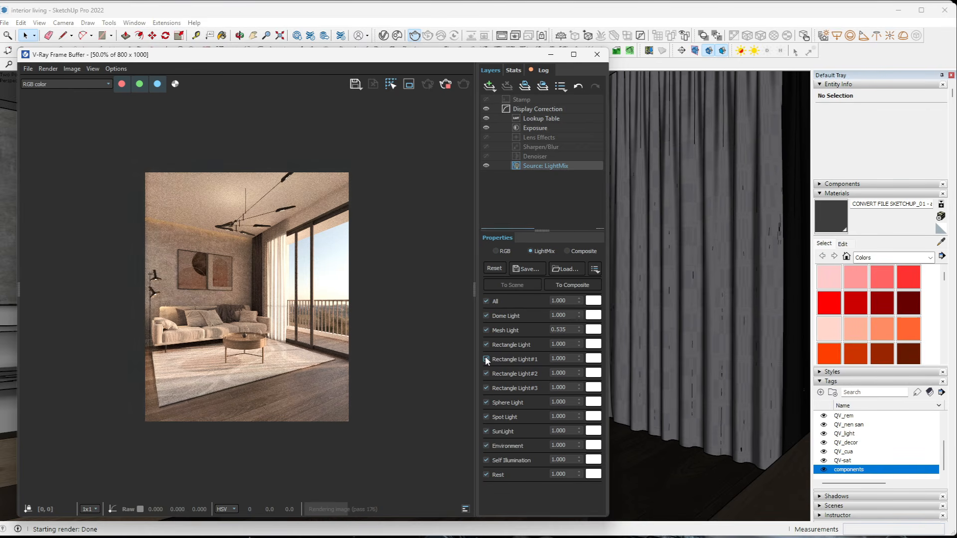
click(486, 358)
click(486, 359)
scroll(235, 353, up, 1)
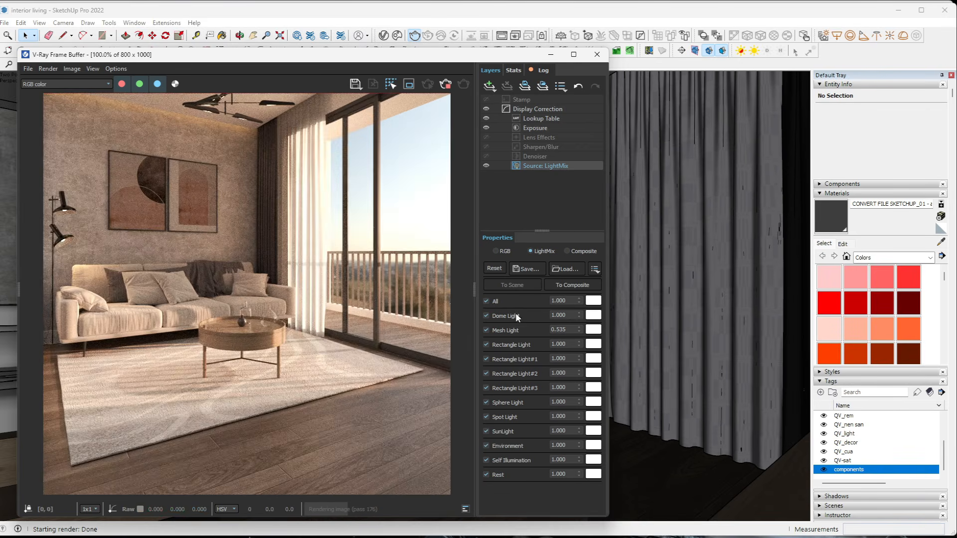
click(486, 358)
scroll(157, 315, down, 1)
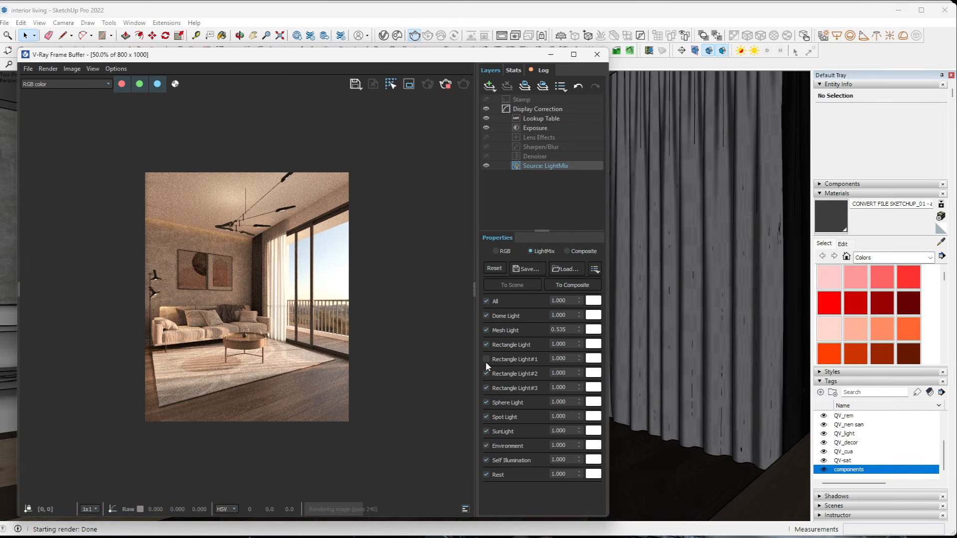
click(486, 359)
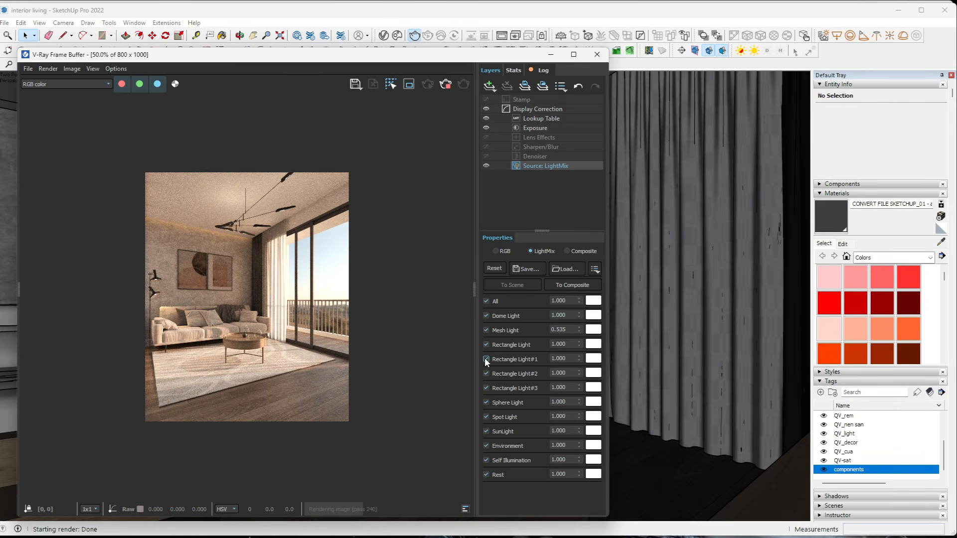
Step: Toggle Rectangle Light#2 in LightMix to compare the render with and without it, leaving the light enabled
click(486, 373)
click(486, 373)
click(486, 372)
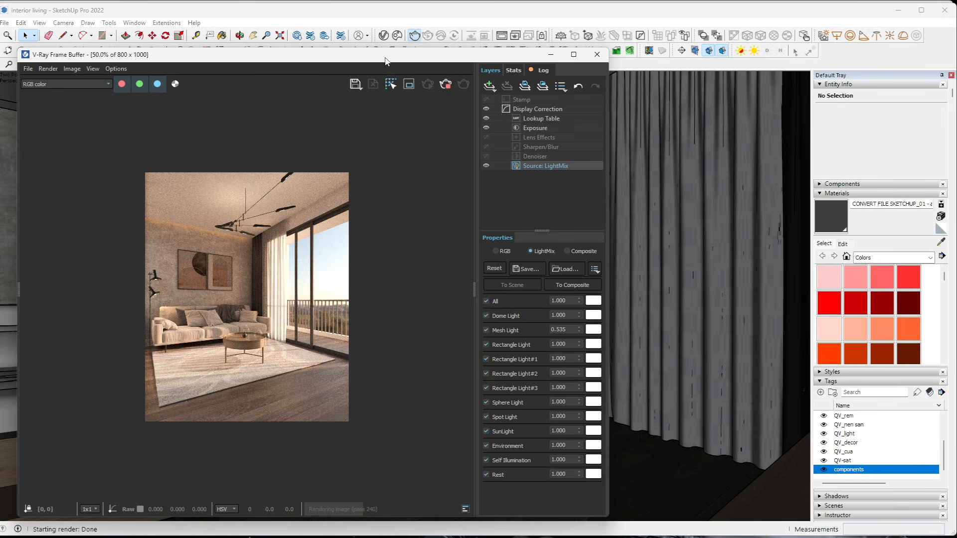